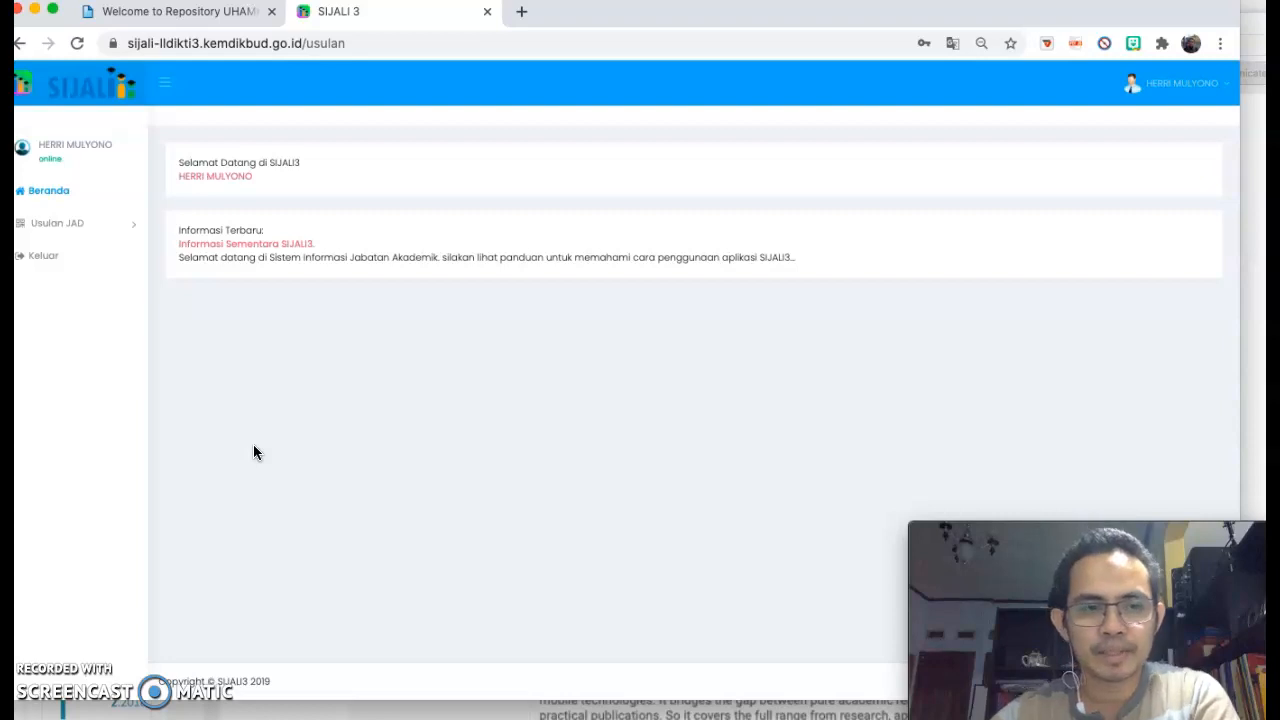
Open the draft JAD proposal in SIJALI 3 and show its Bidang B section
click(294, 316)
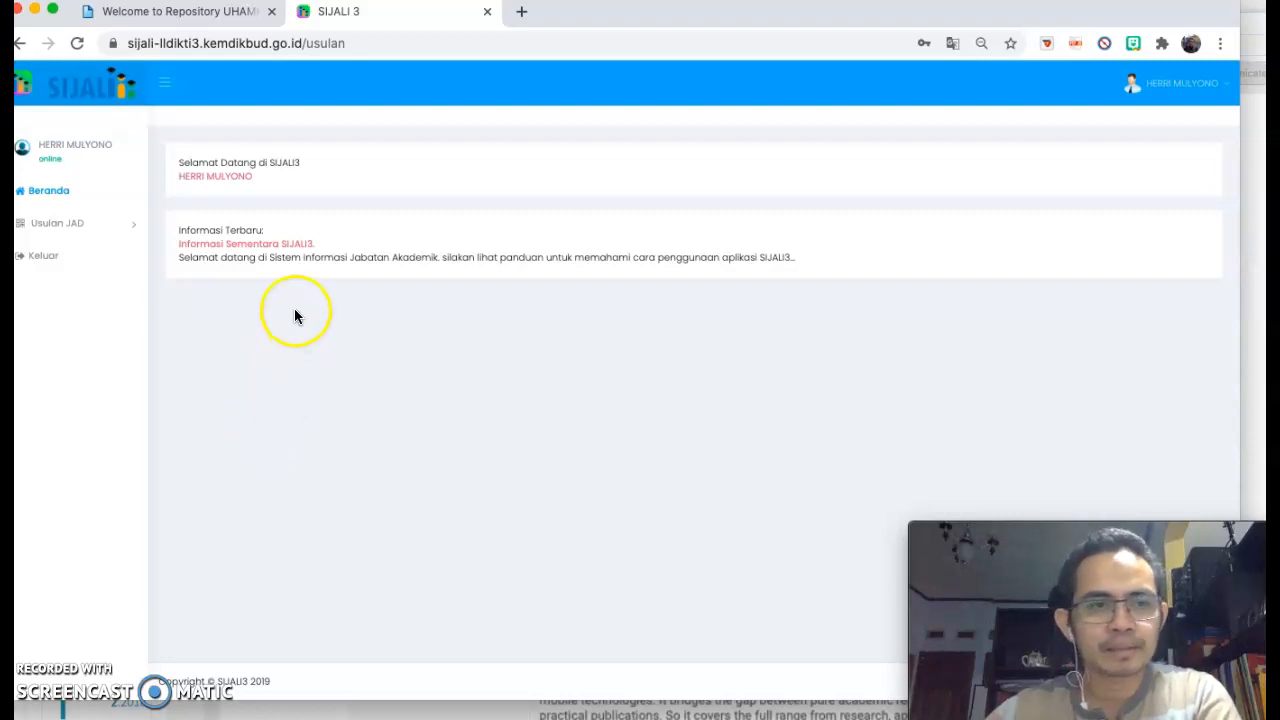
click(110, 226)
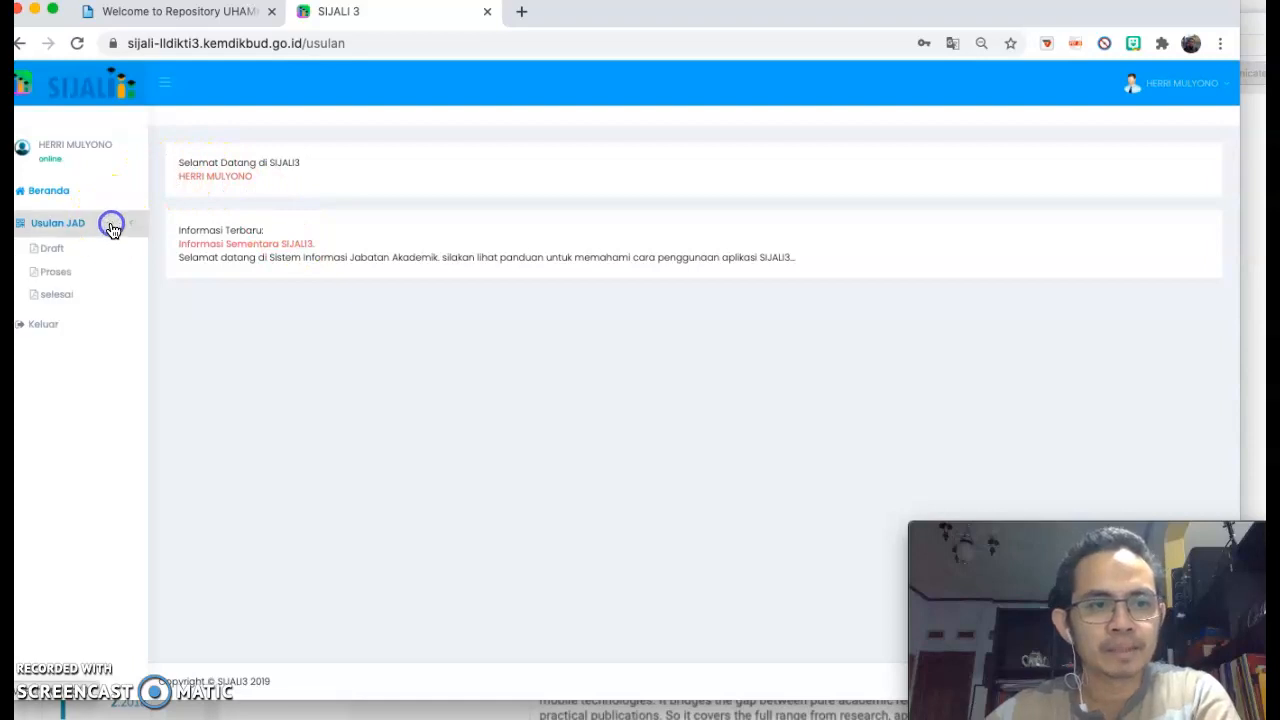
click(60, 257)
click(233, 260)
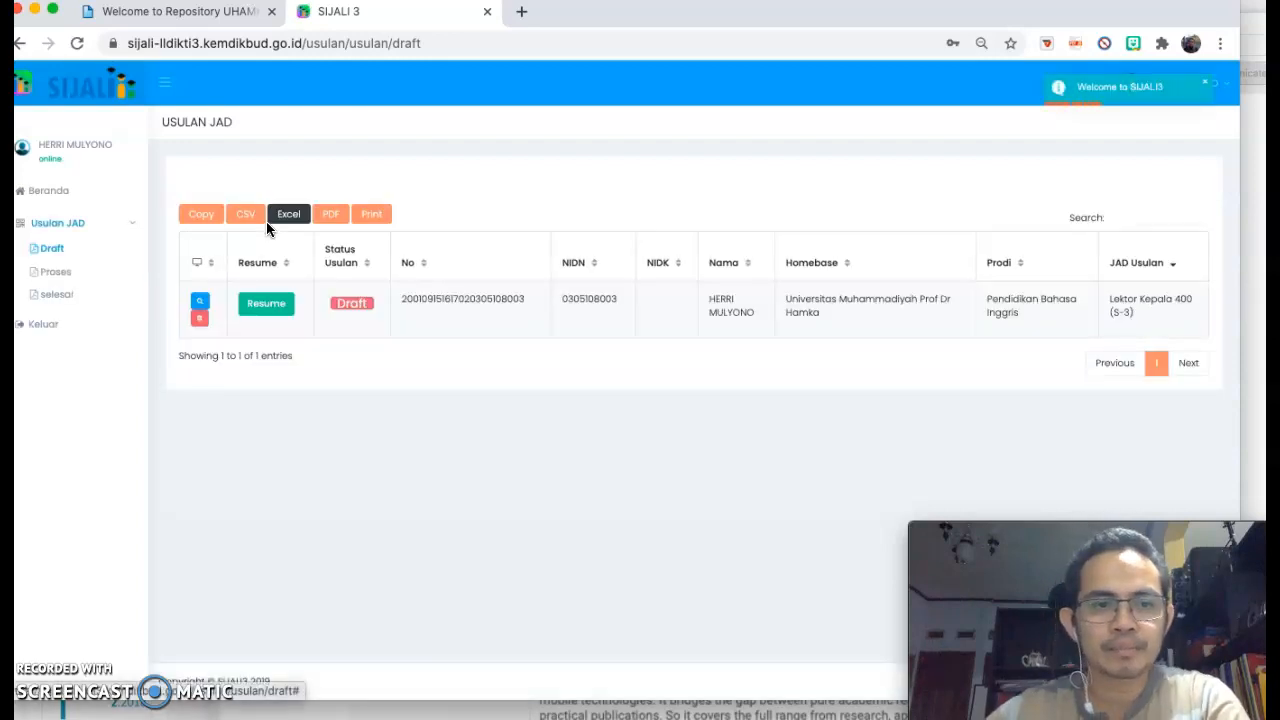
click(200, 301)
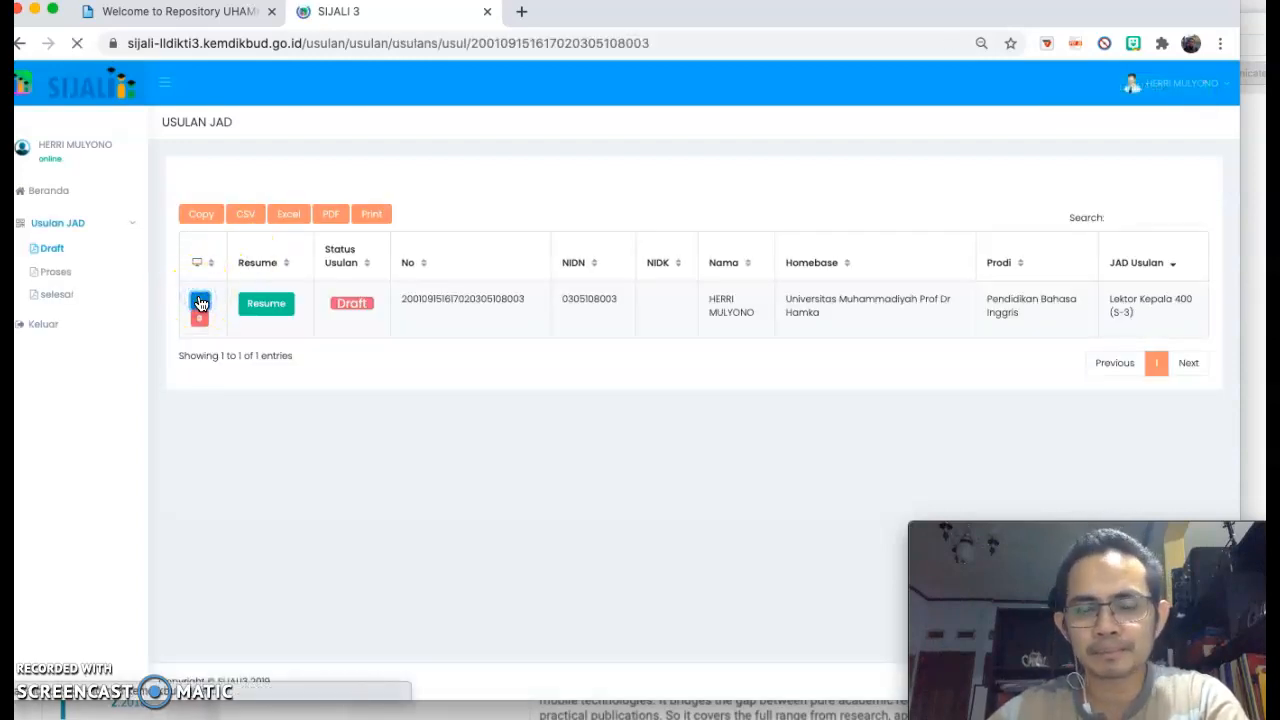
click(603, 185)
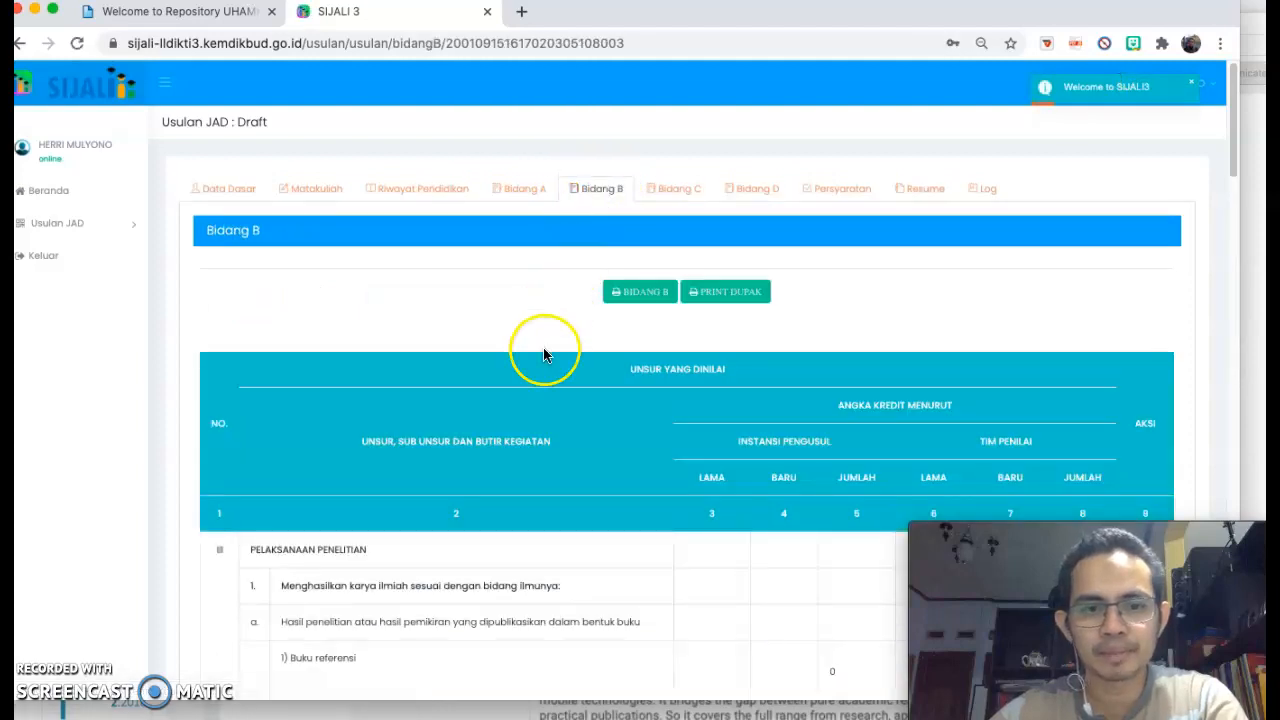
Open the research category for reputable, indexed international journals with impact factor and start adding a new entry
scroll(545, 350, down, 5)
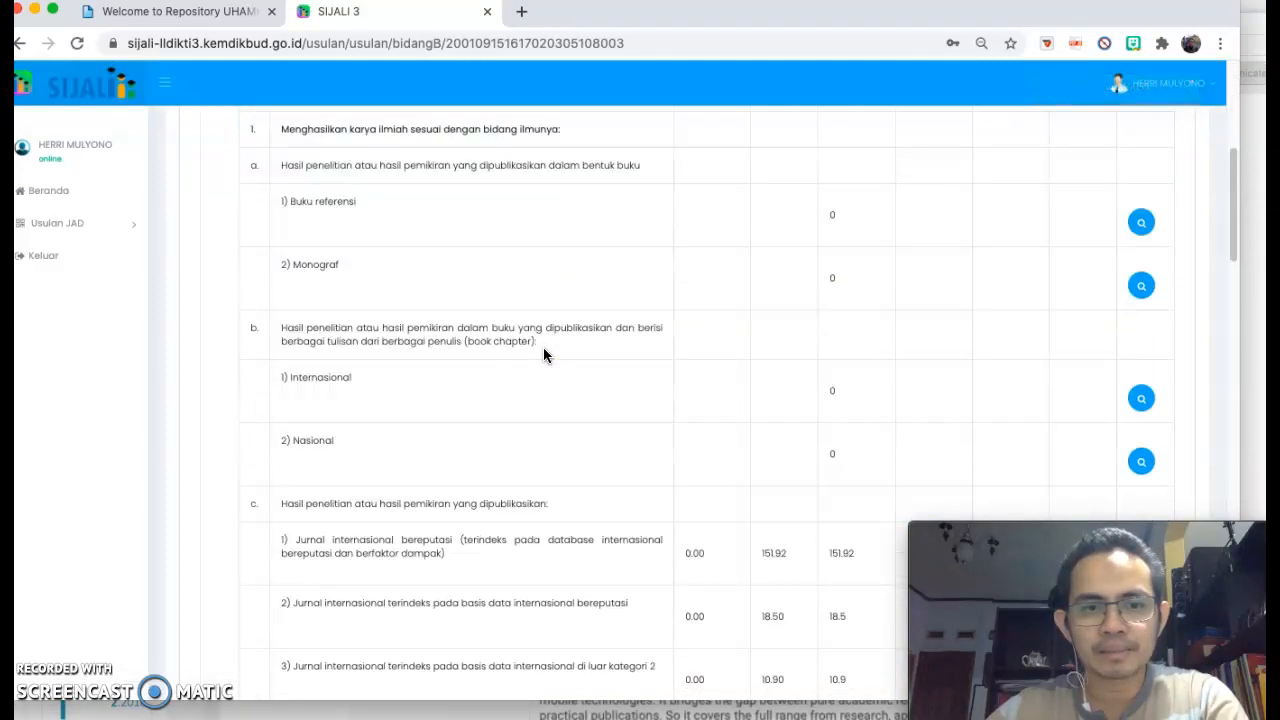
scroll(543, 355, down, 2)
click(468, 358)
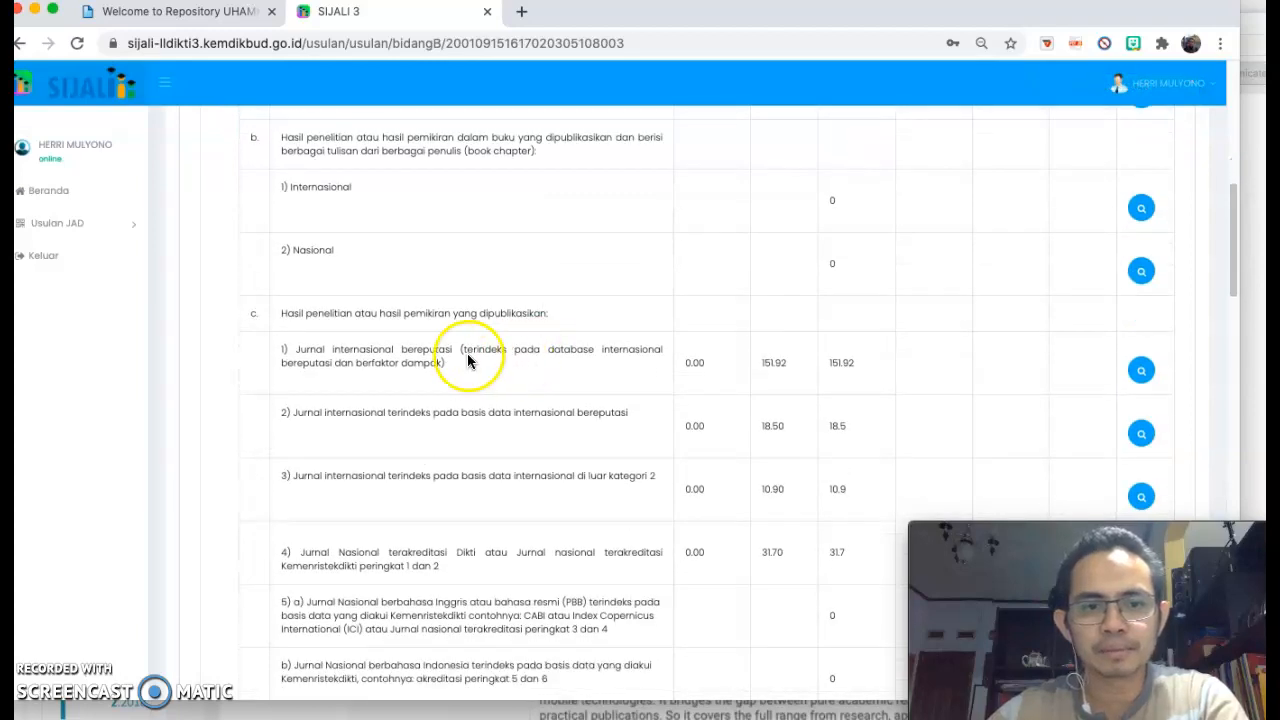
click(1125, 370)
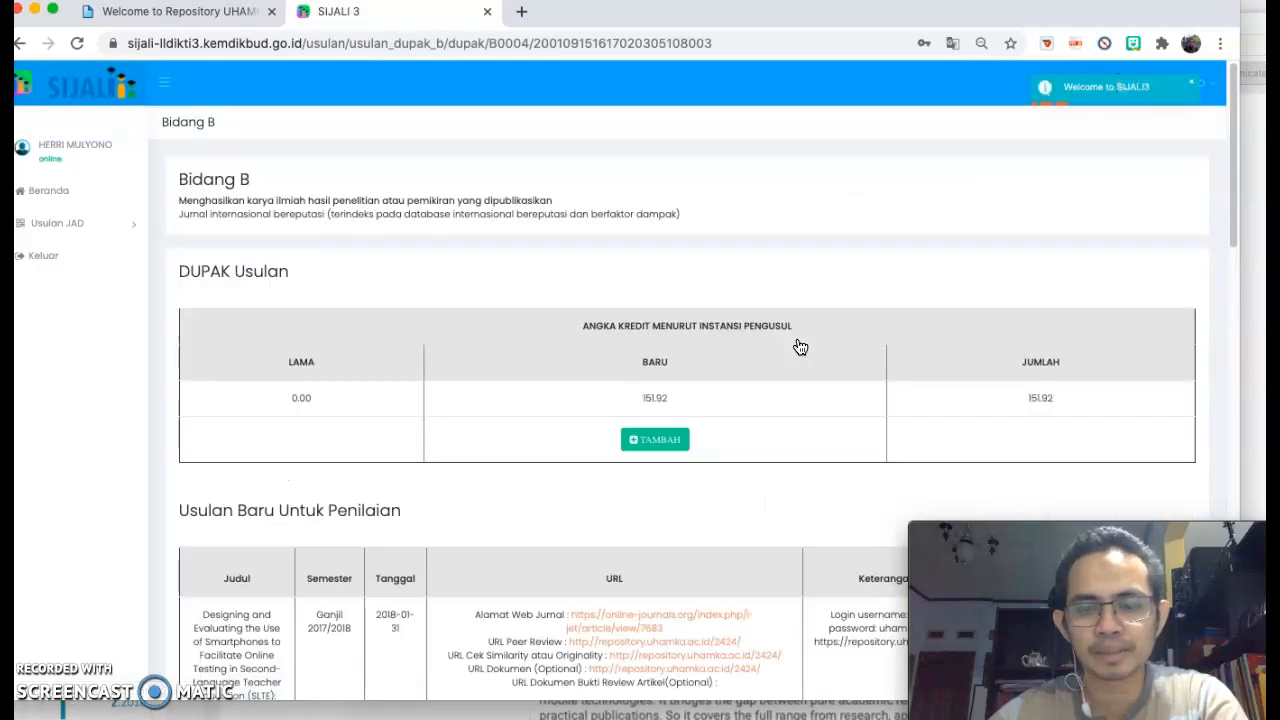
click(655, 441)
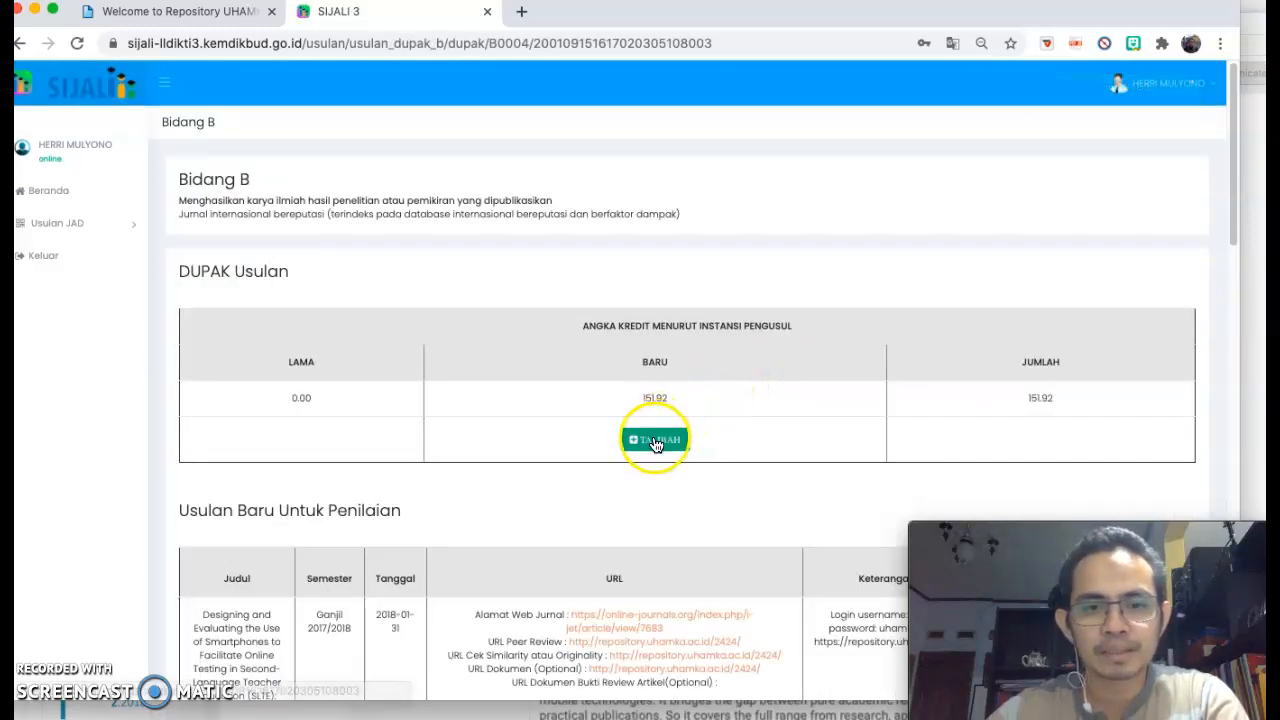
Review the new-entry form's semester, author, peer review score, Judul, Tanggal and Satuan Hasil fields
scroll(635, 342, down, 3)
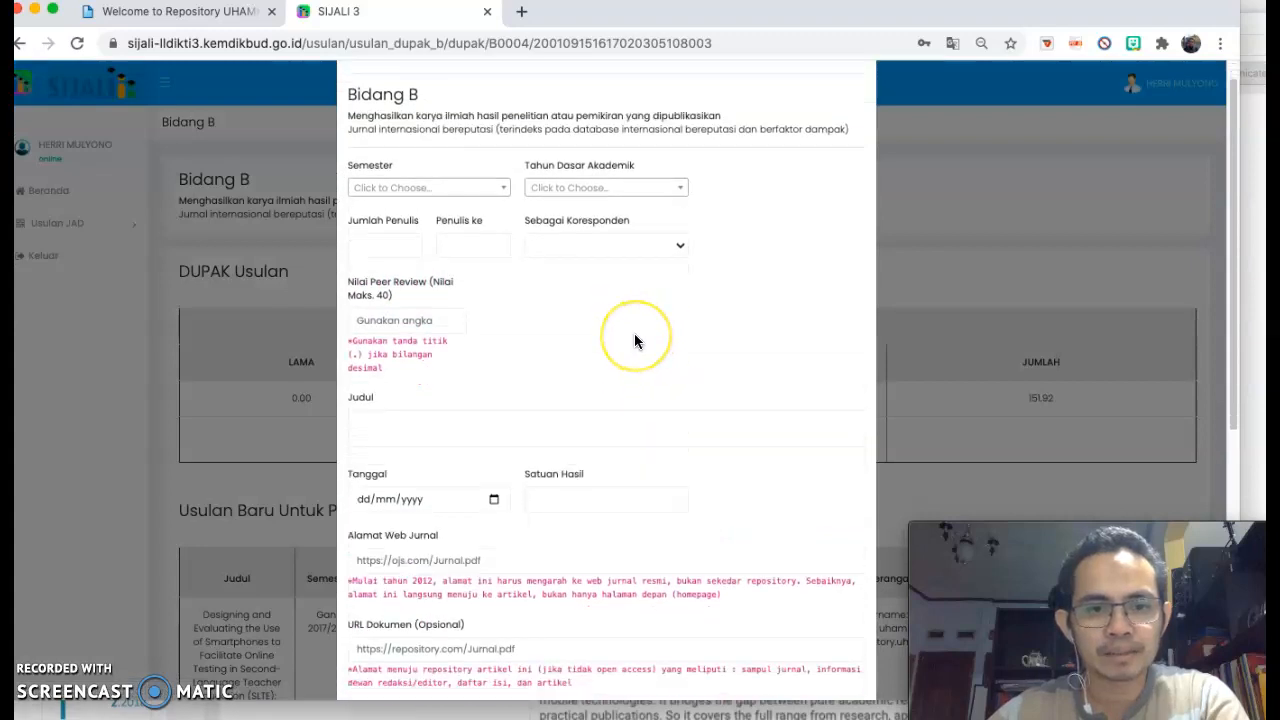
scroll(635, 342, down, 1)
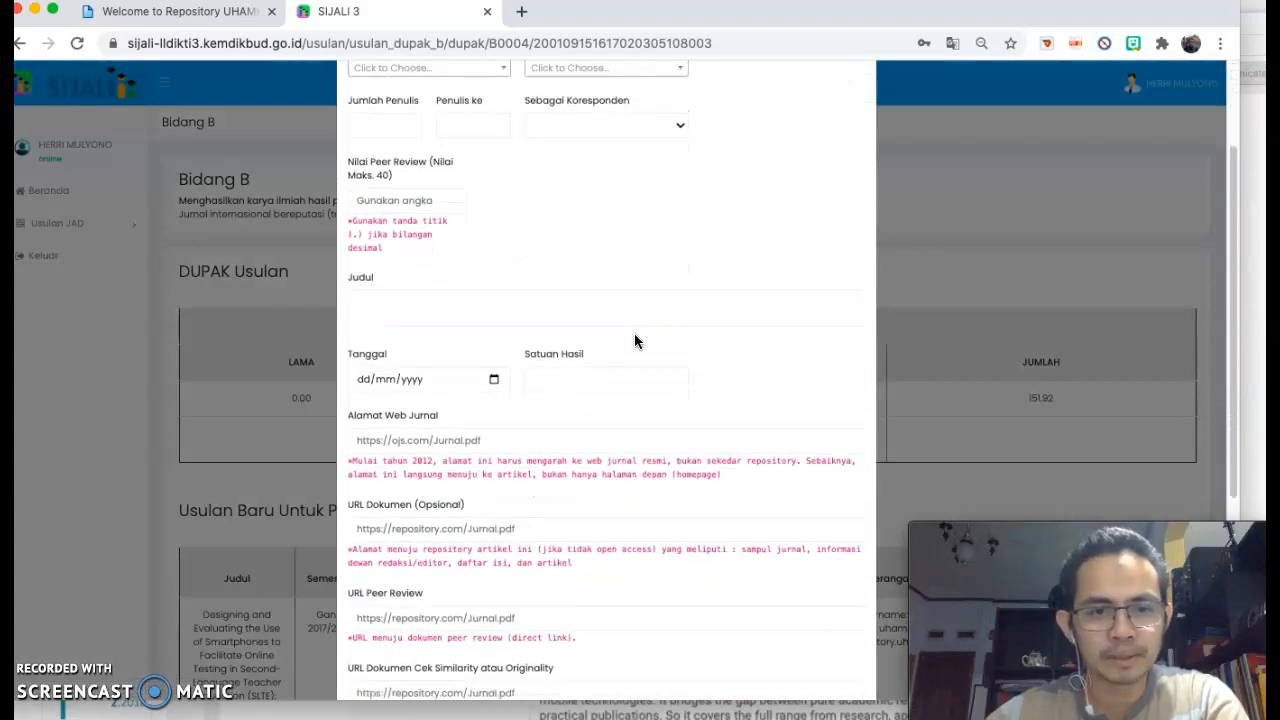
click(367, 440)
click(704, 290)
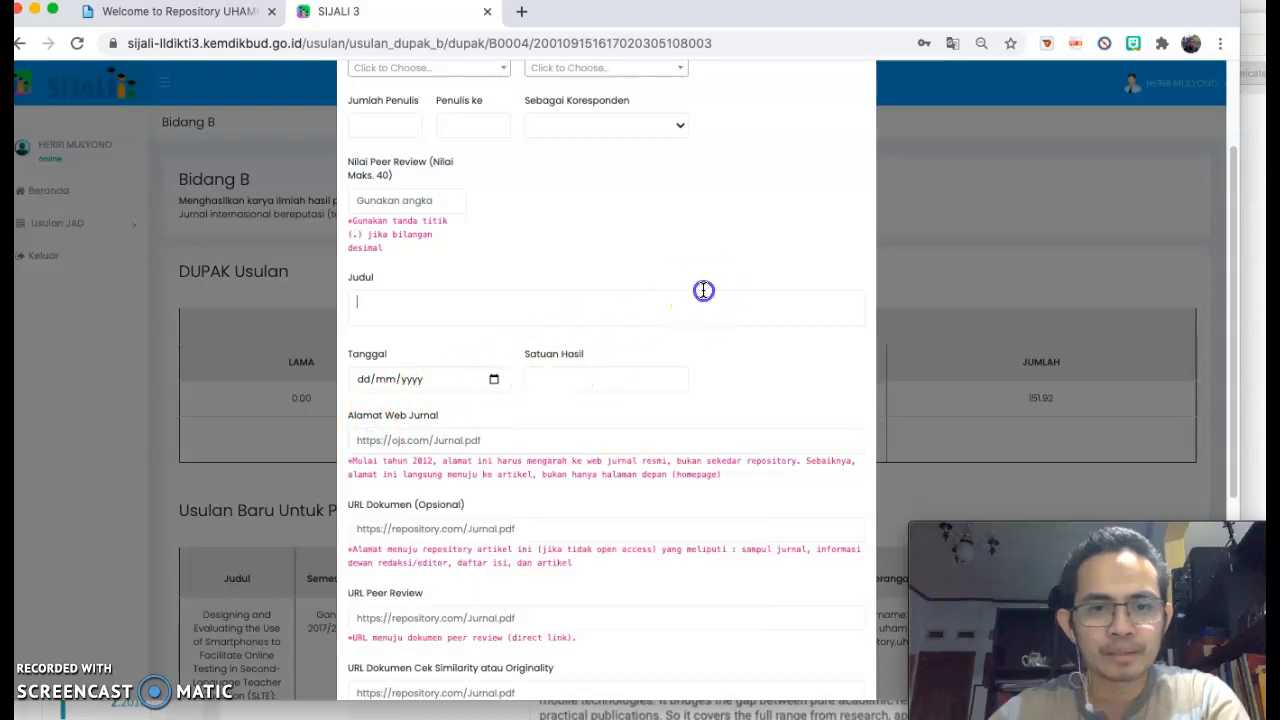
scroll(531, 200, up, 3)
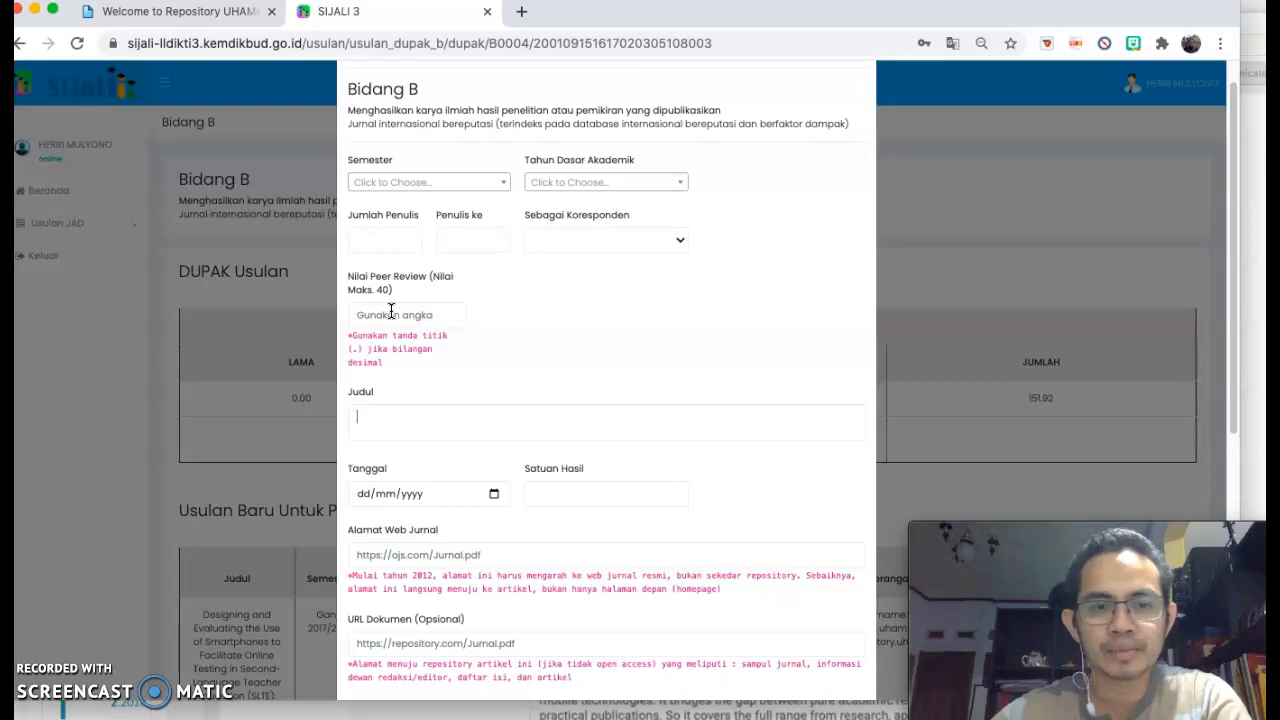
scroll(391, 311, down, 3)
click(376, 206)
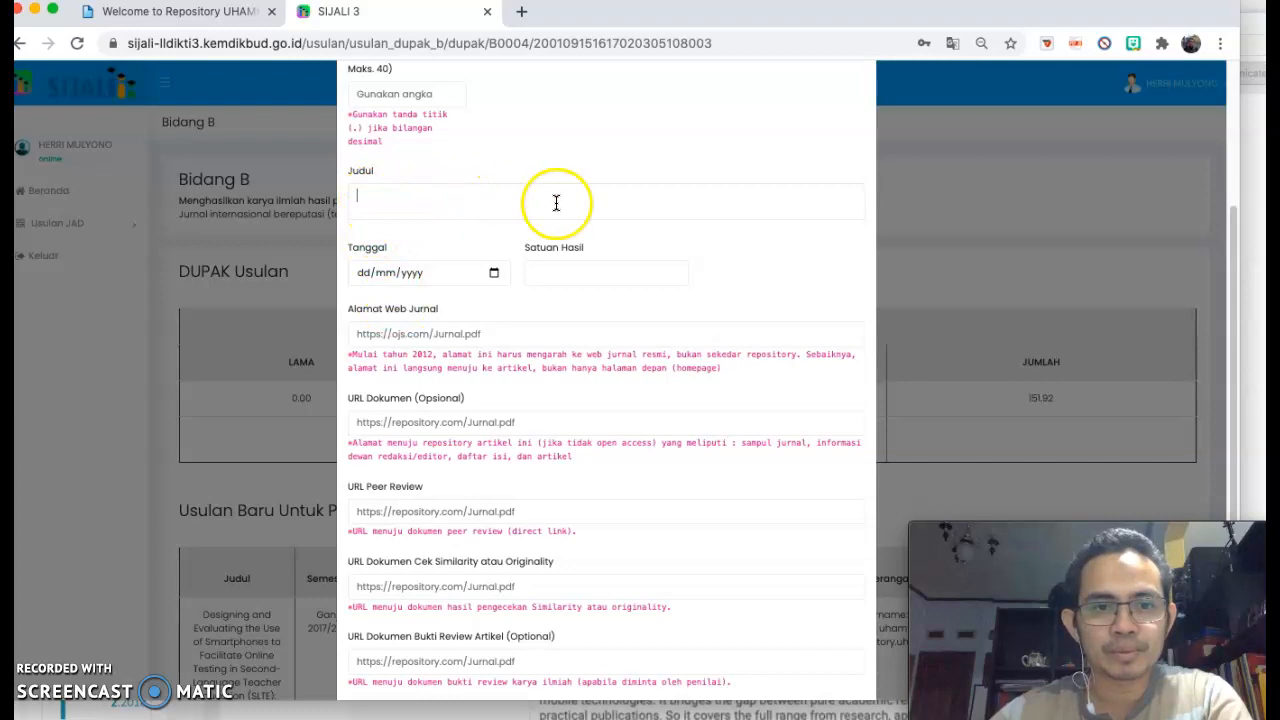
click(540, 265)
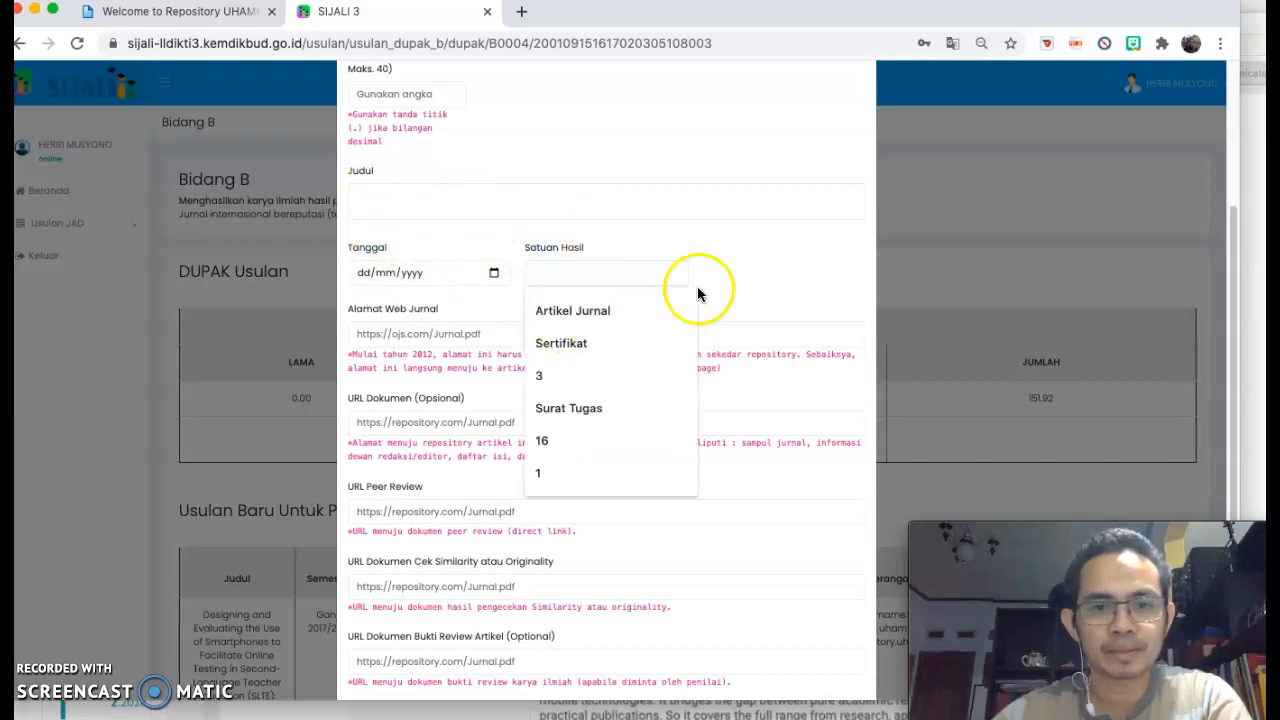
click(748, 264)
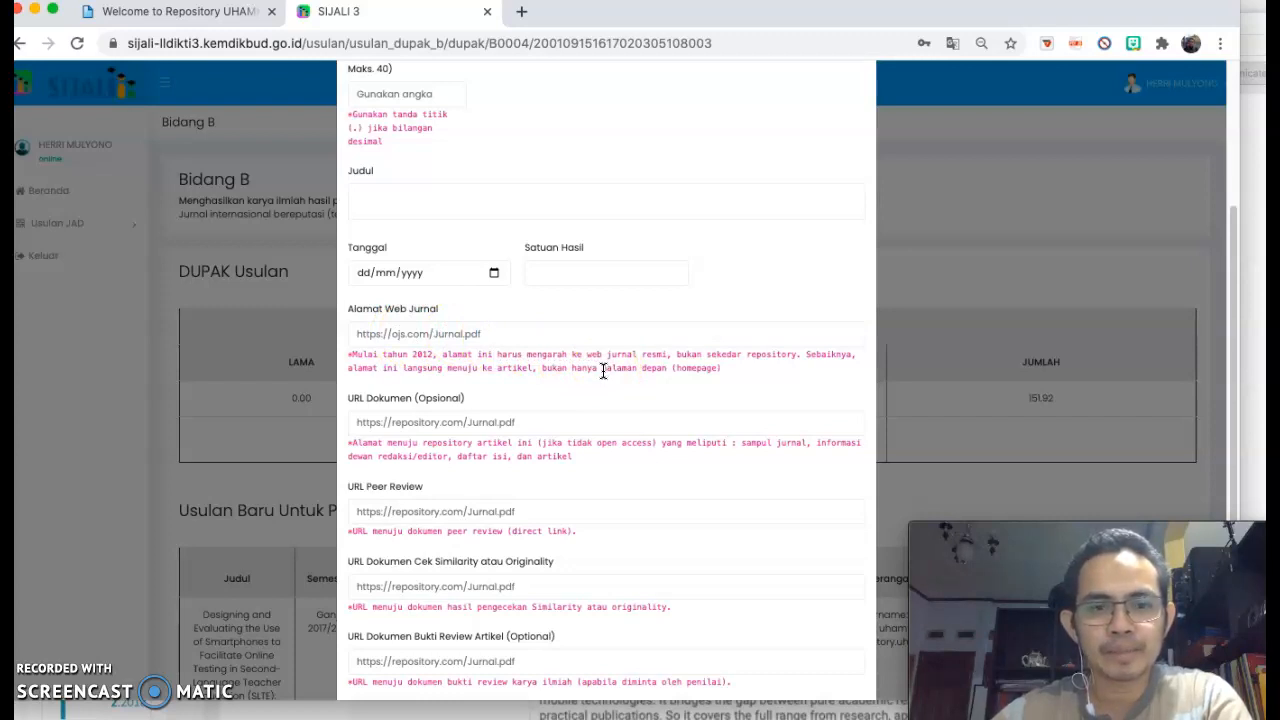
Review the form's journal web address, document, peer review and similarity URL fields, plus the Keterangan and file upload fields
click(485, 332)
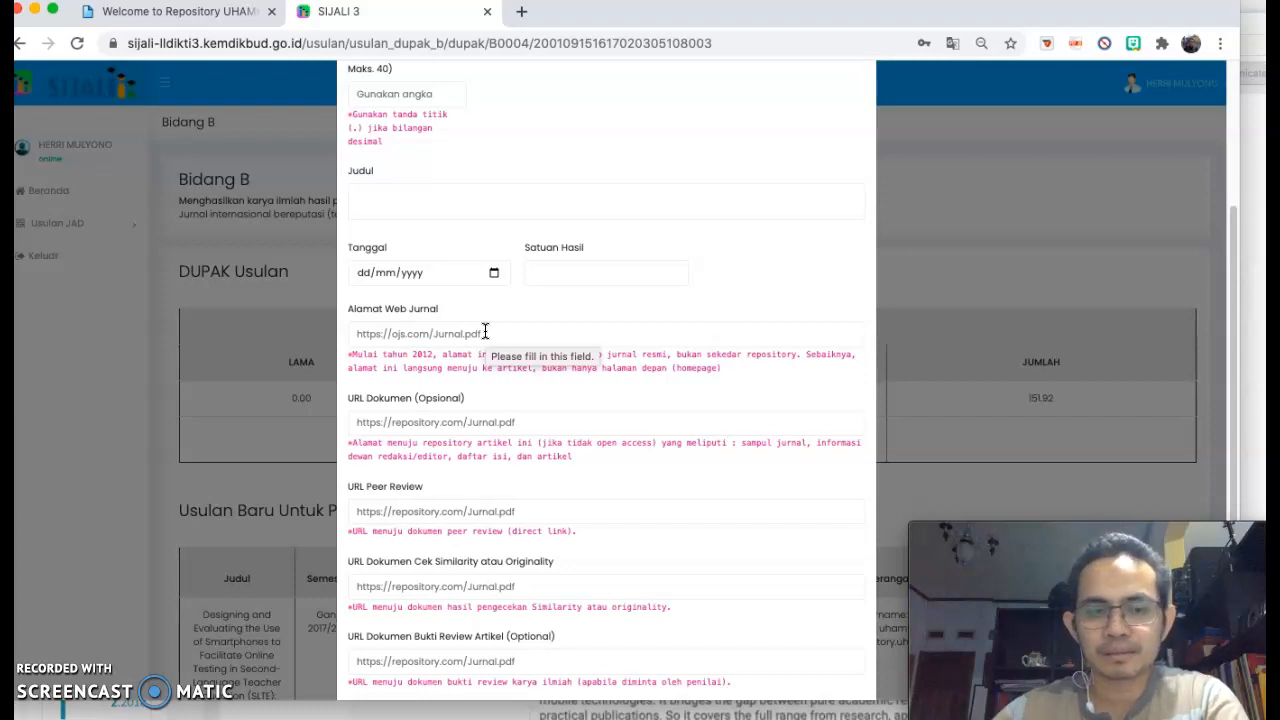
click(487, 336)
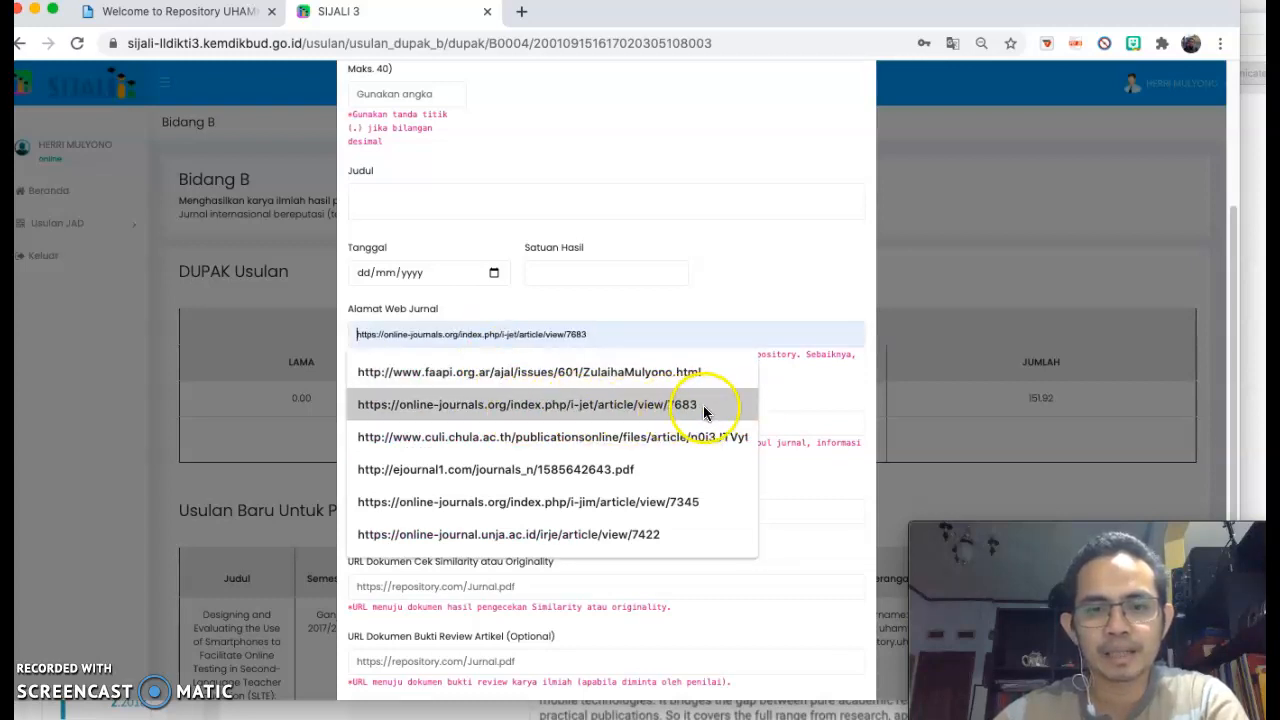
click(723, 258)
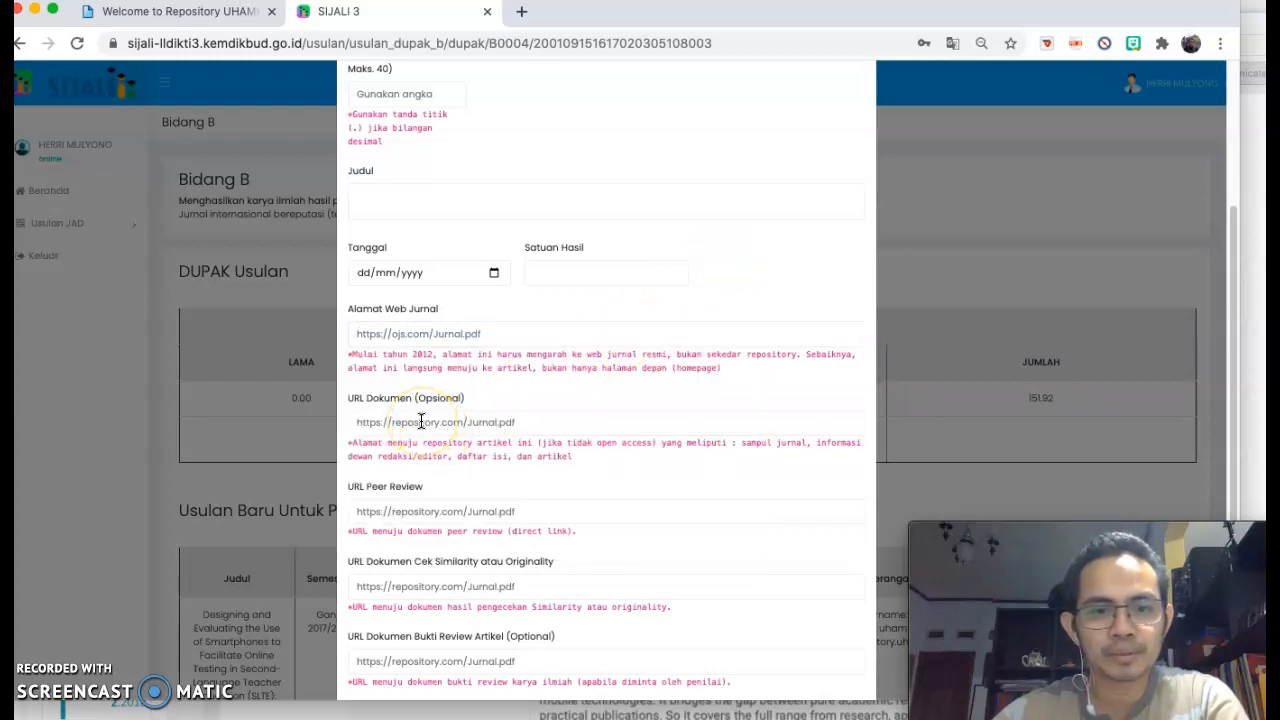
click(515, 421)
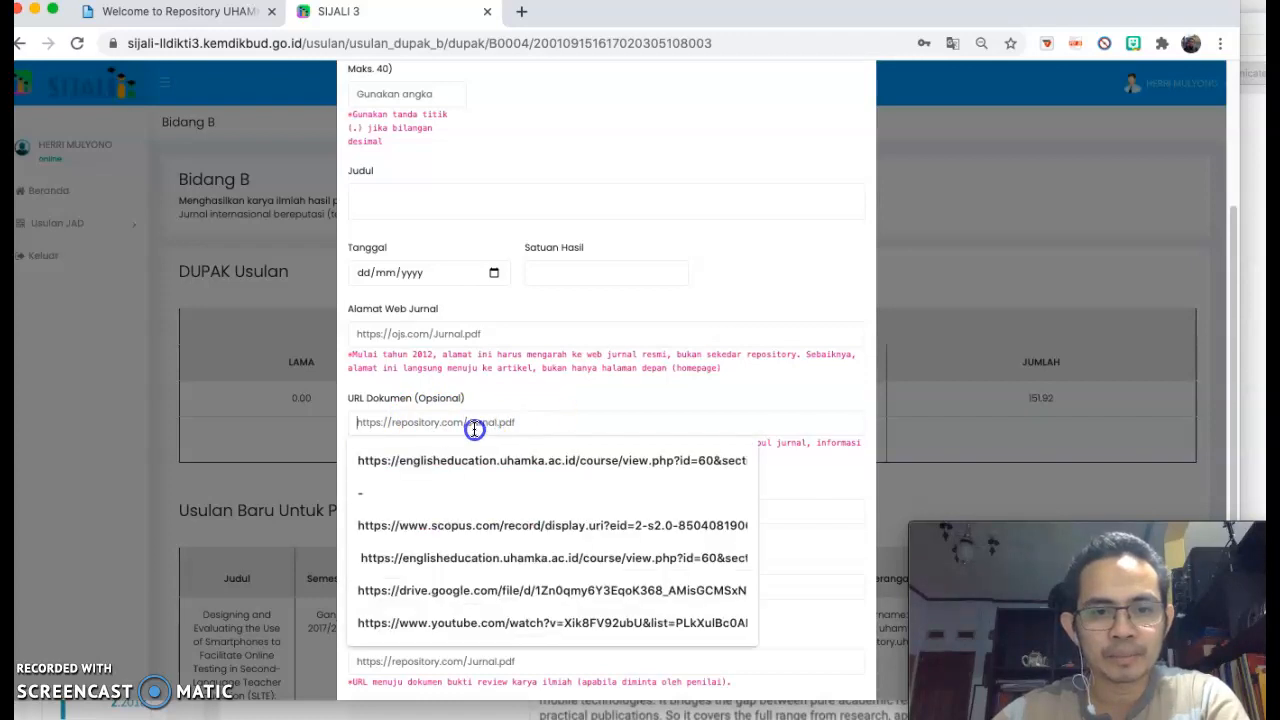
scroll(600, 390, down, 3)
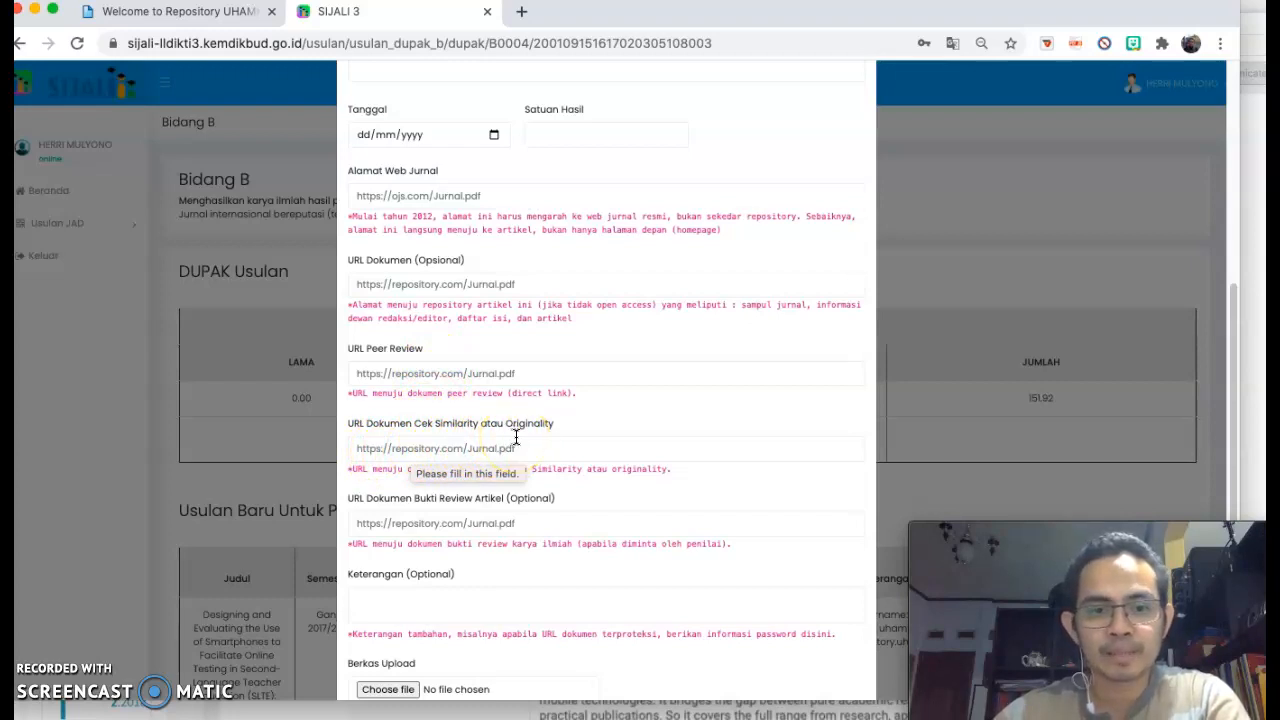
scroll(513, 440, down, 2)
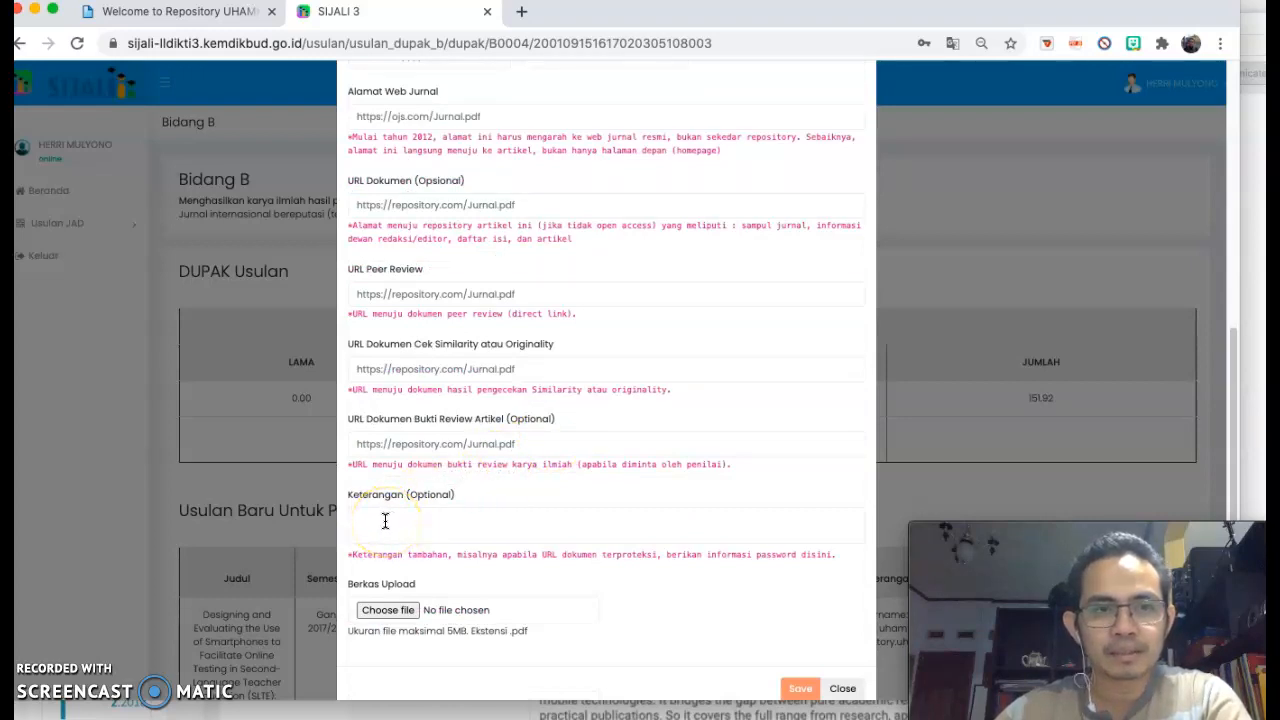
Look at the UHAMKA repository home page, return to SIJALI 3, and reopen the new-entry form to review its URL fields
click(208, 11)
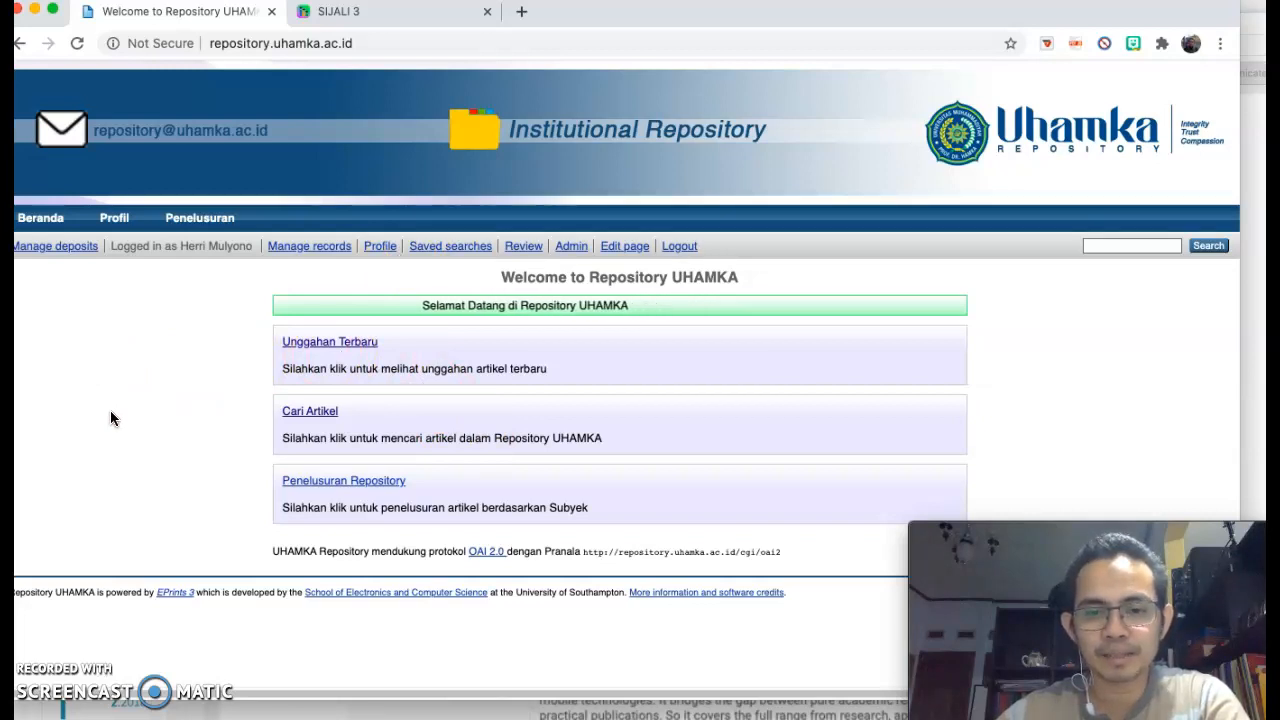
click(333, 11)
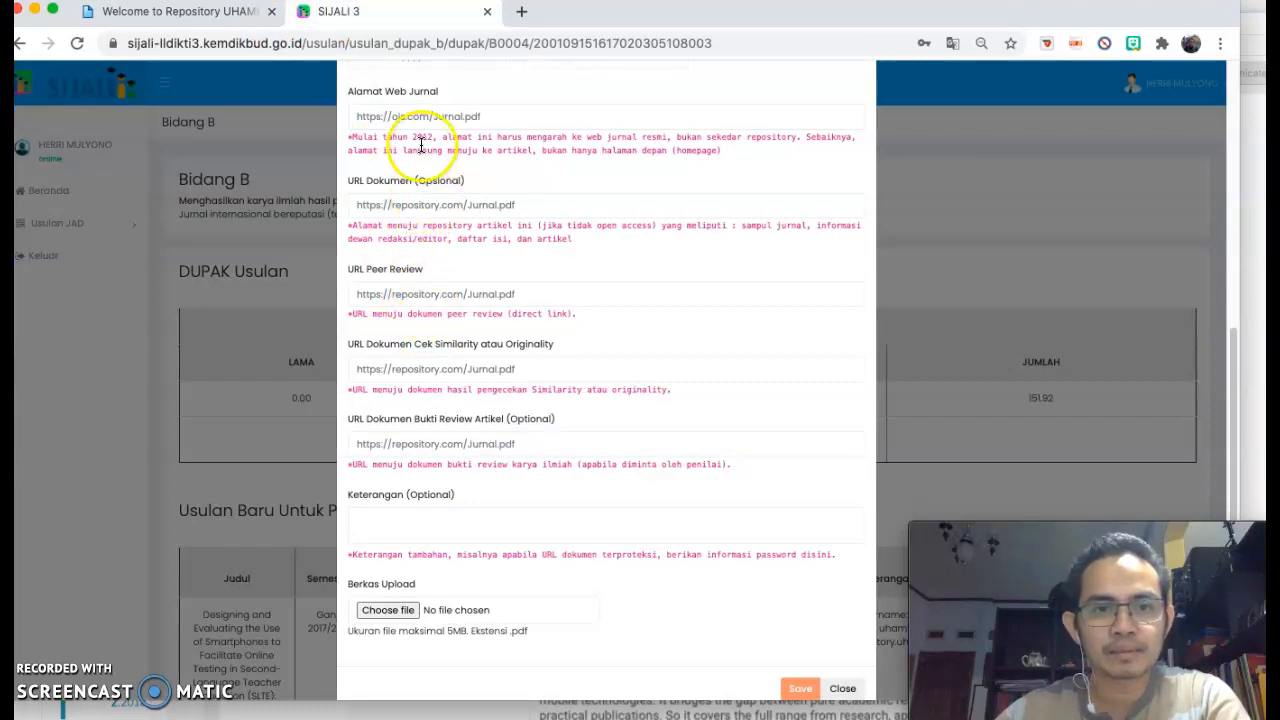
click(459, 204)
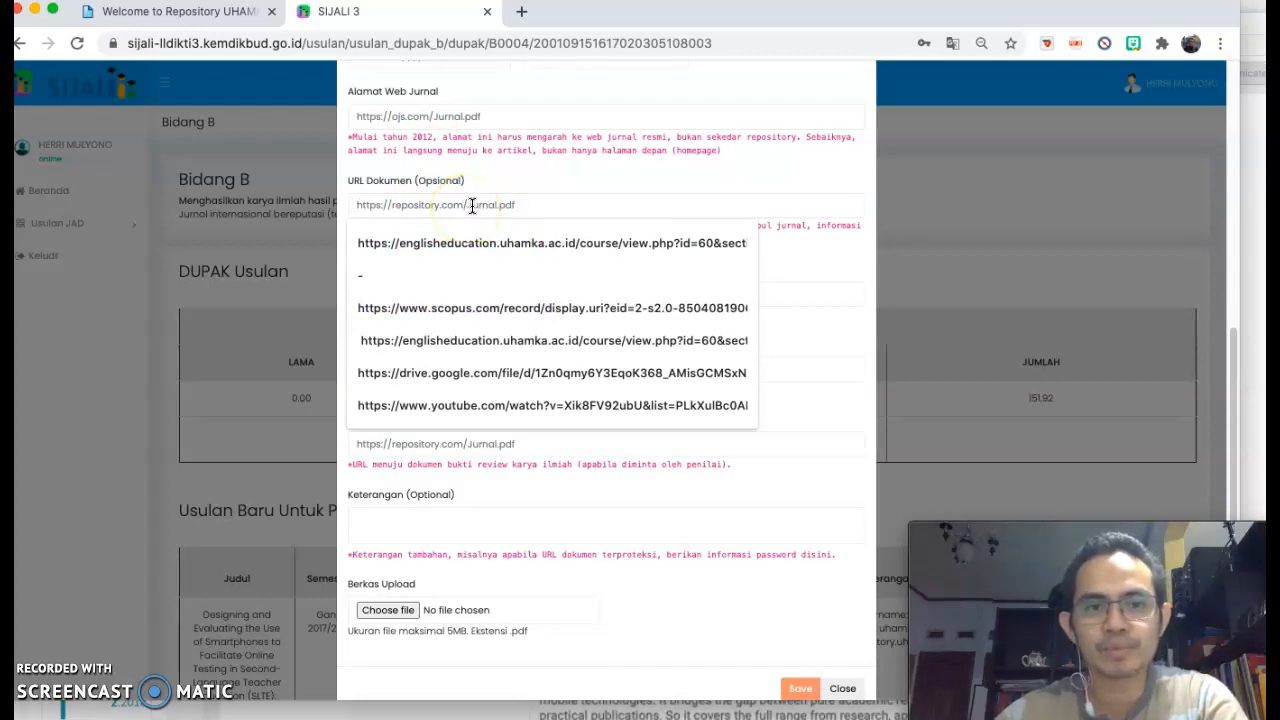
click(304, 256)
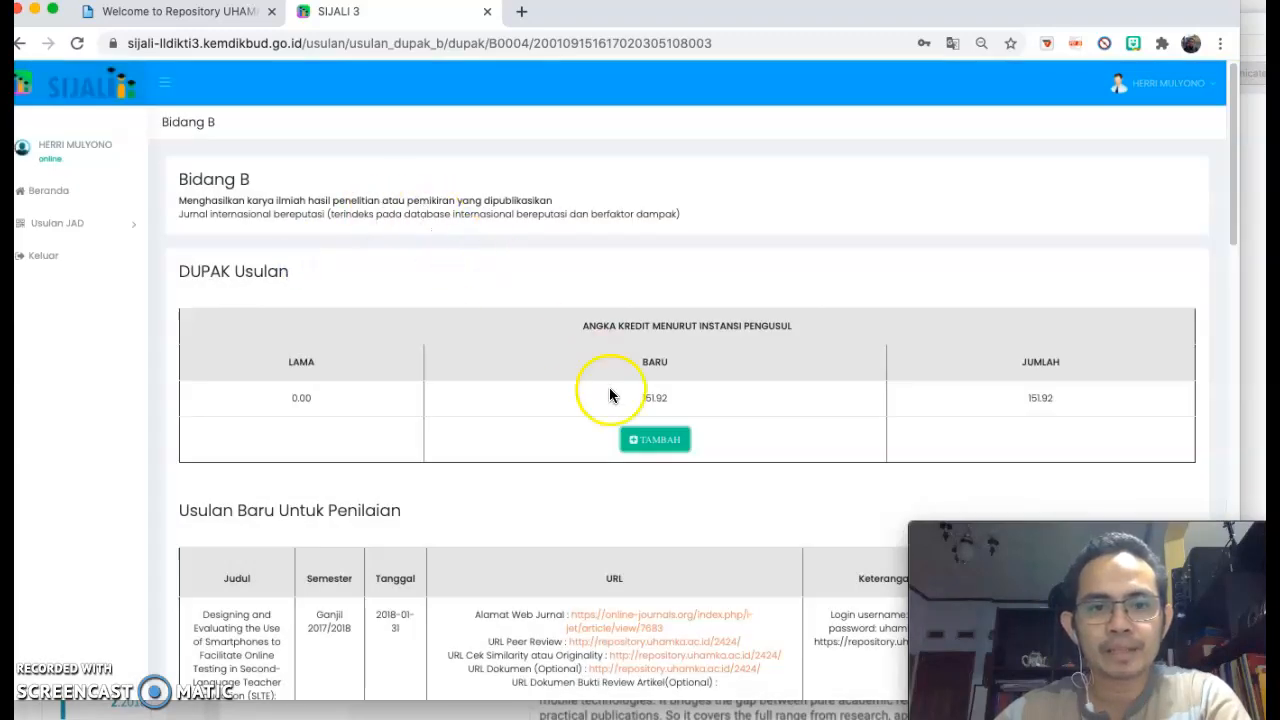
click(653, 442)
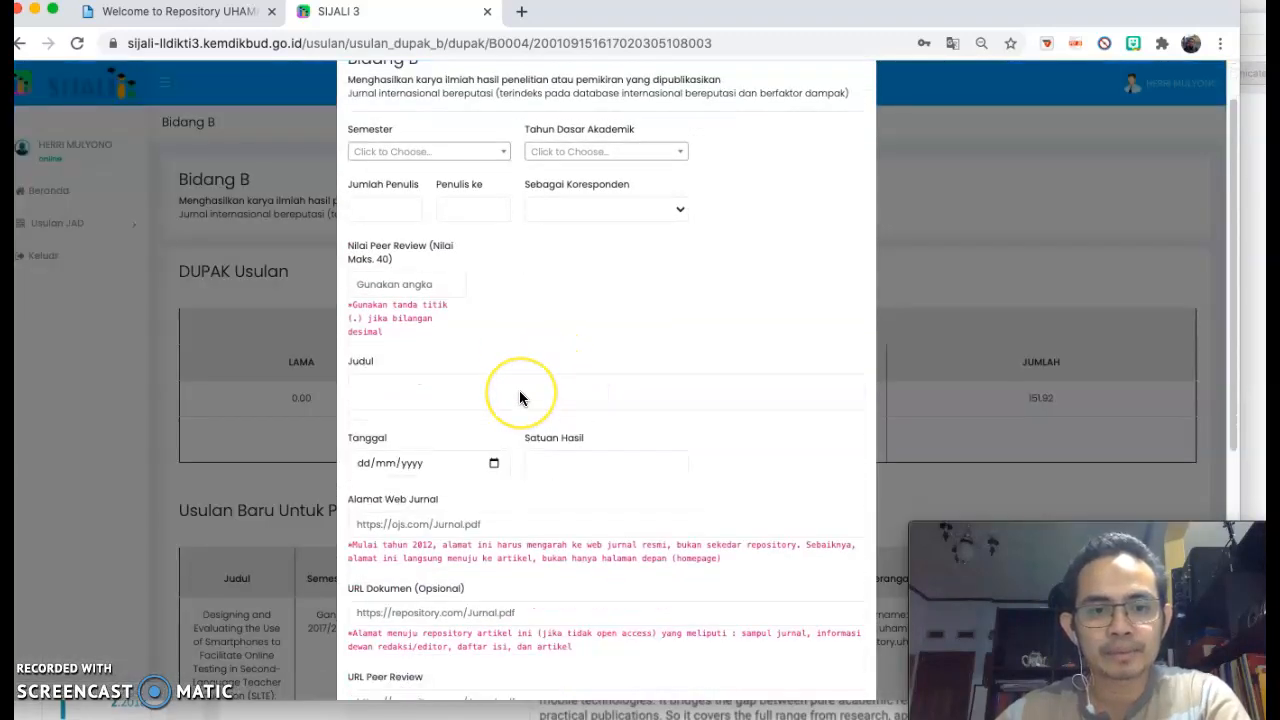
scroll(519, 398, down, 5)
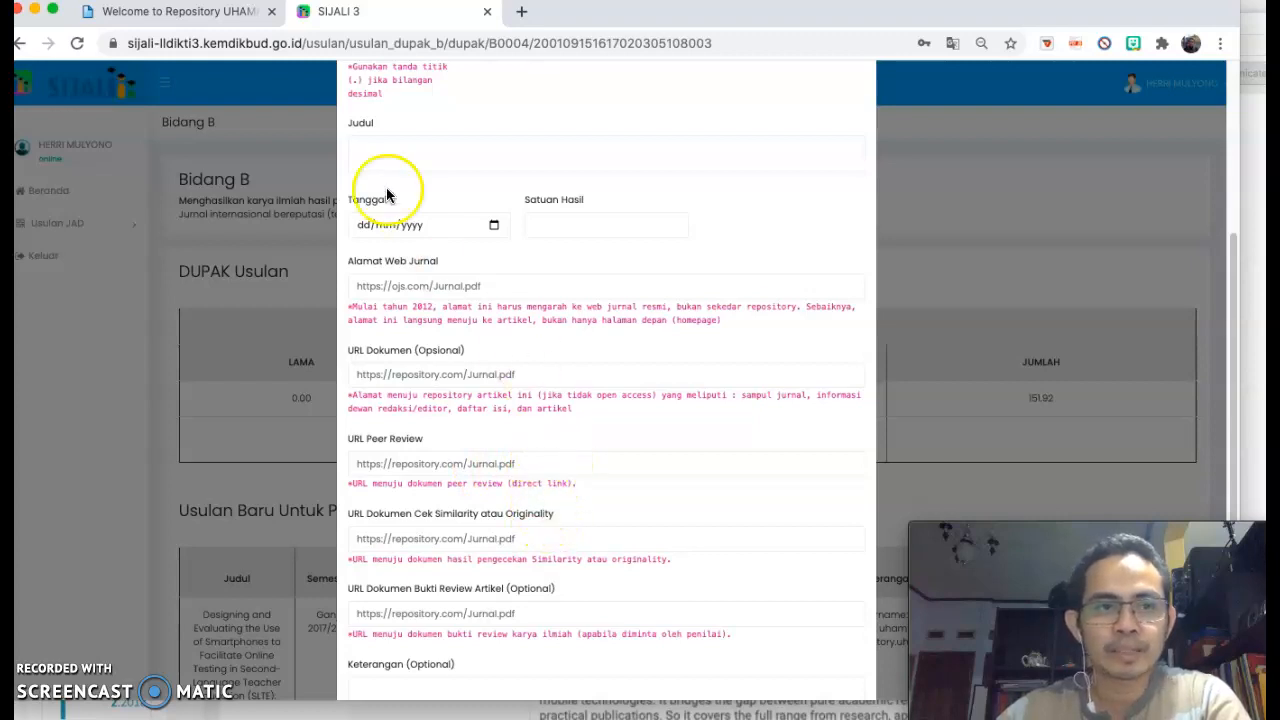
Switch to the UHAMKA repository and open the list of the account's deposits
click(209, 14)
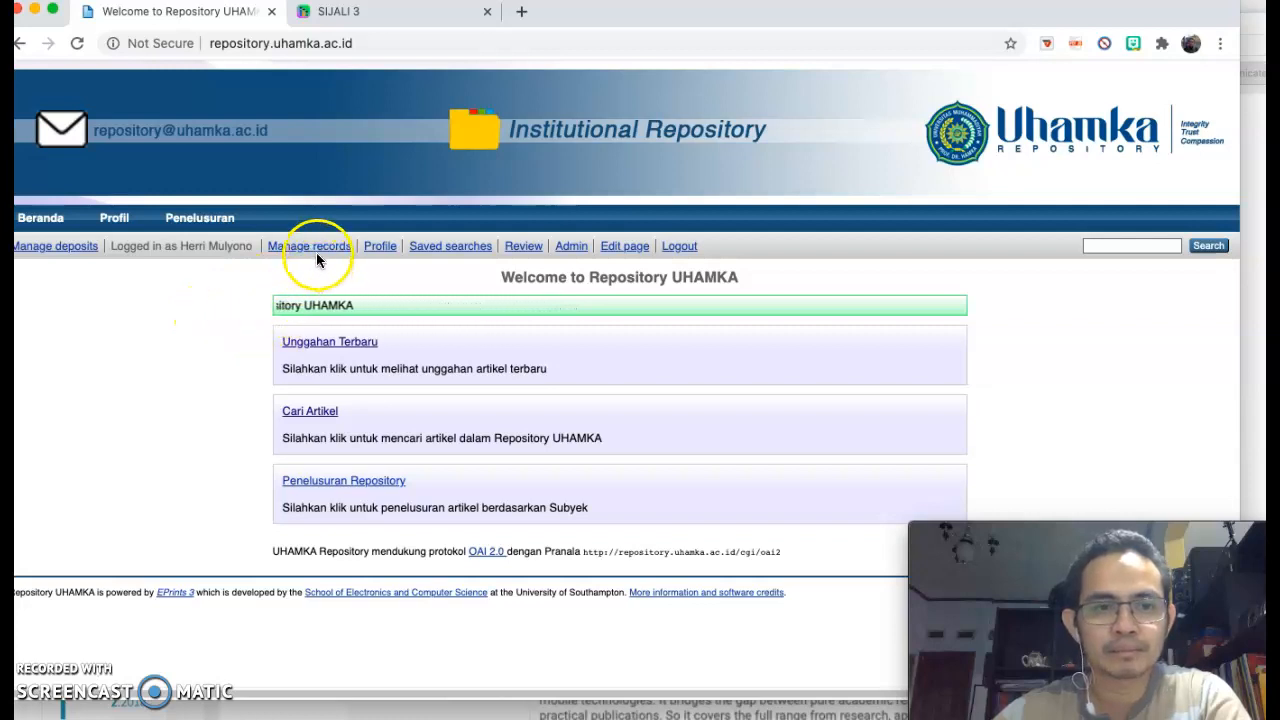
click(48, 253)
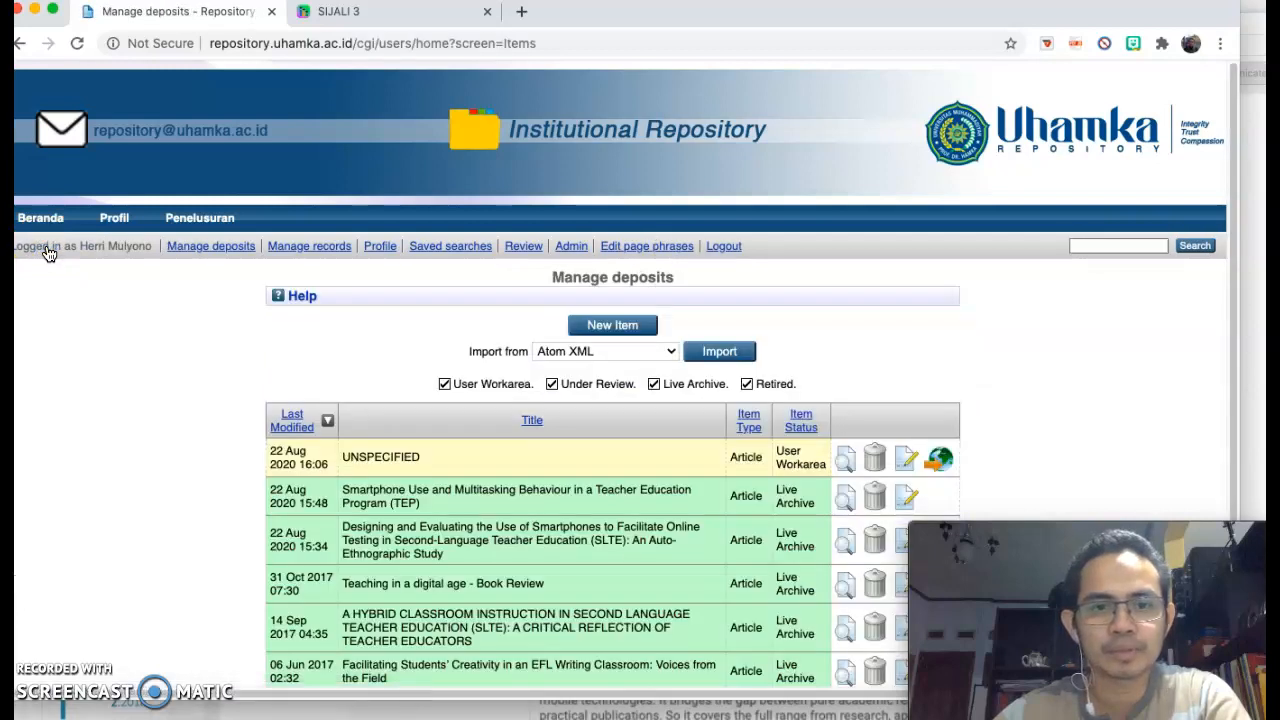
scroll(166, 330, down, 2)
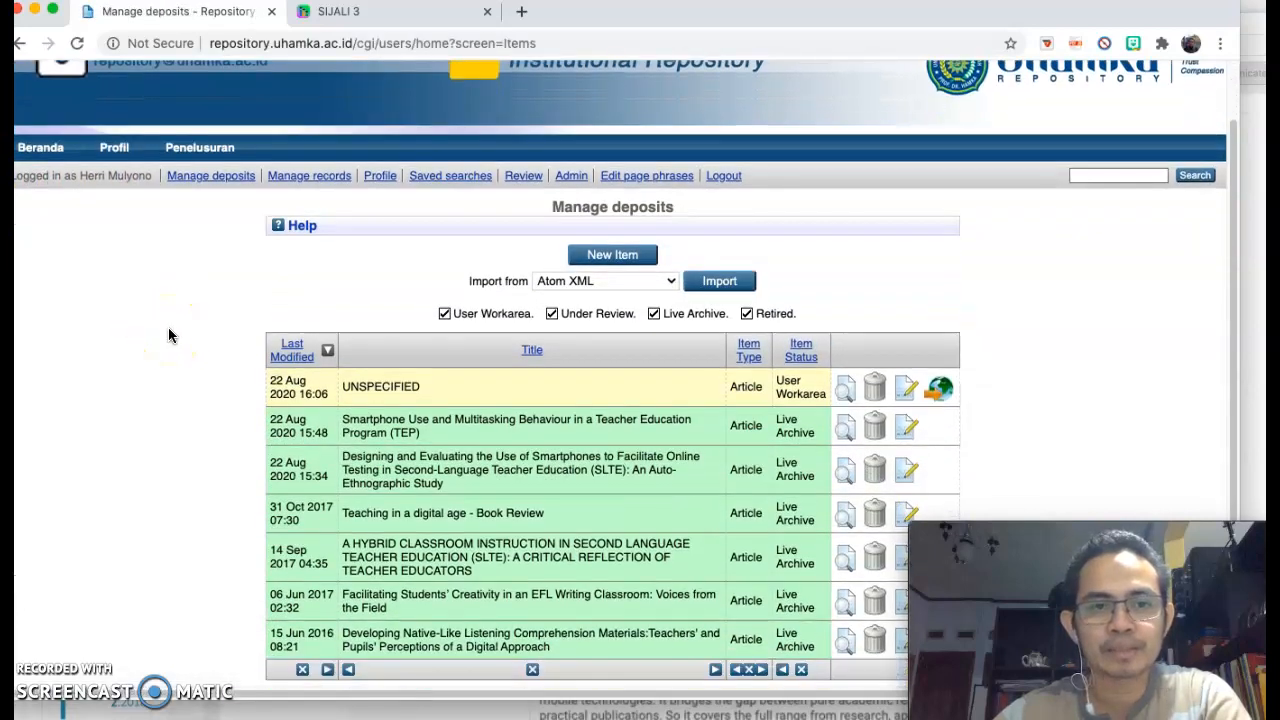
scroll(168, 335, down, 1)
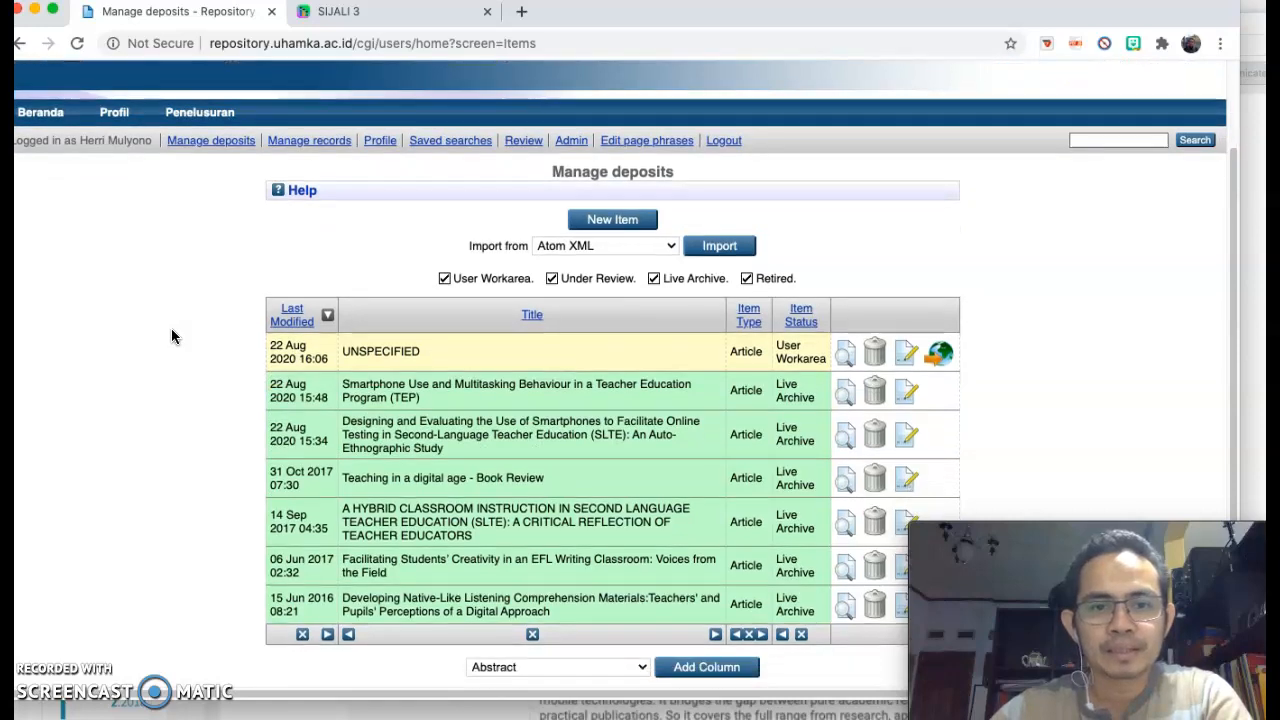
click(573, 222)
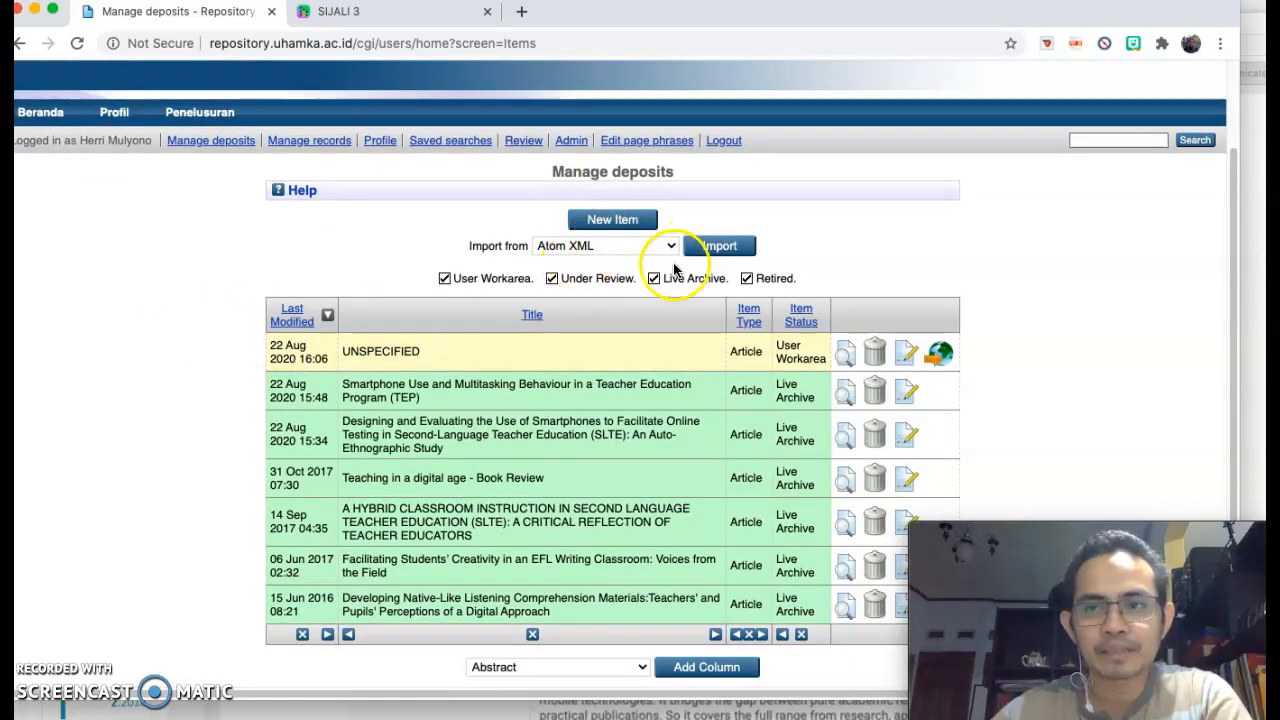
Switch to the smartphone multitasking article PDF in Preview and examine its Scimago journal profile, quartile charts and journal cover
click(1252, 152)
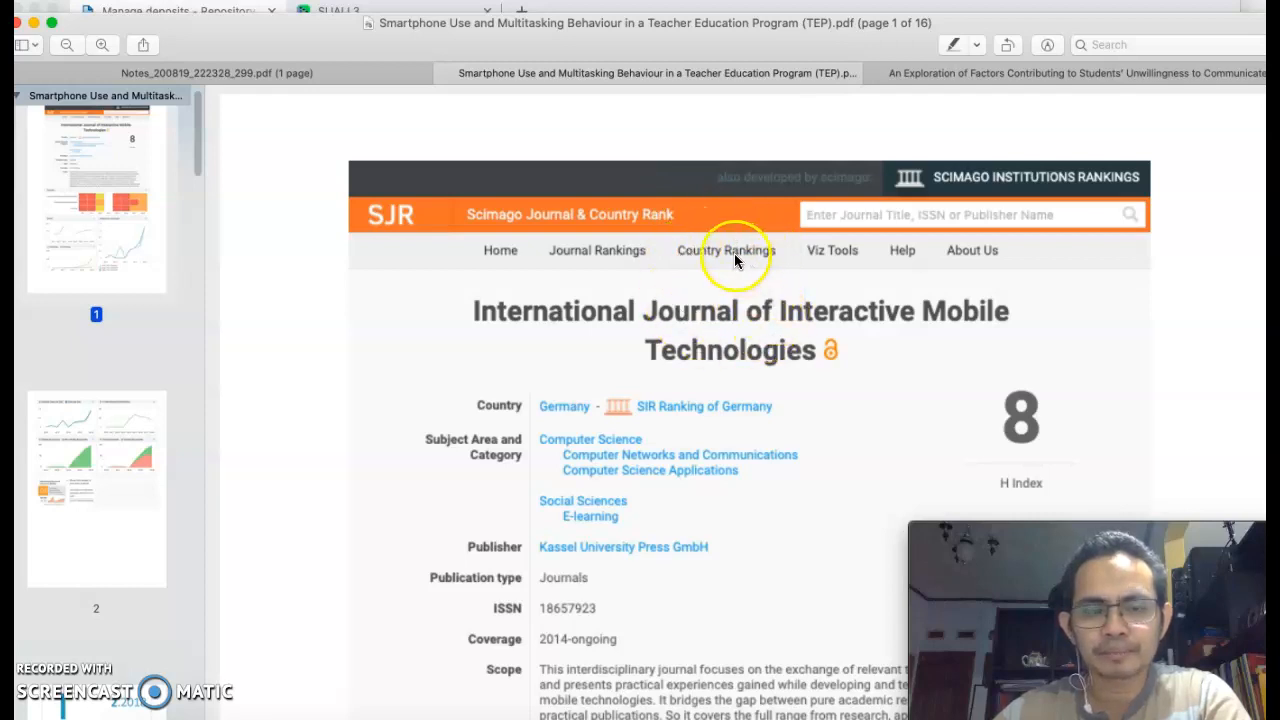
scroll(689, 262, down, 1)
scroll(689, 265, down, 1)
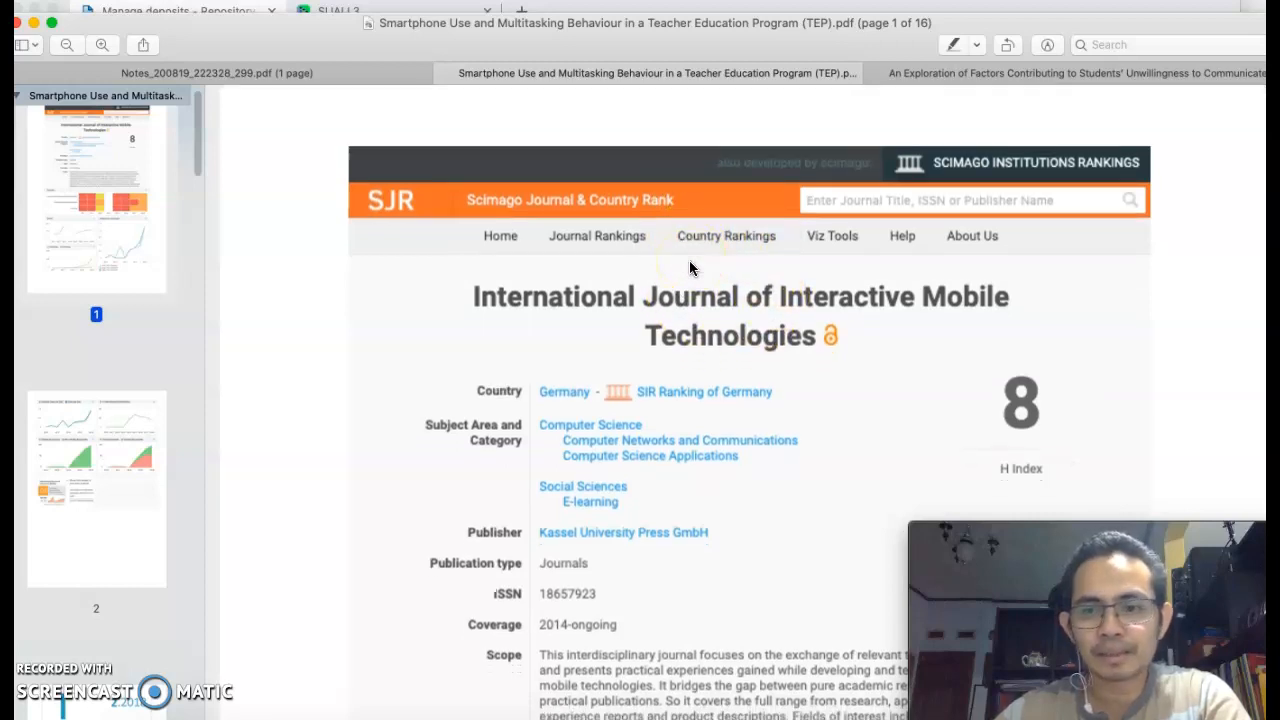
scroll(689, 263, down, 5)
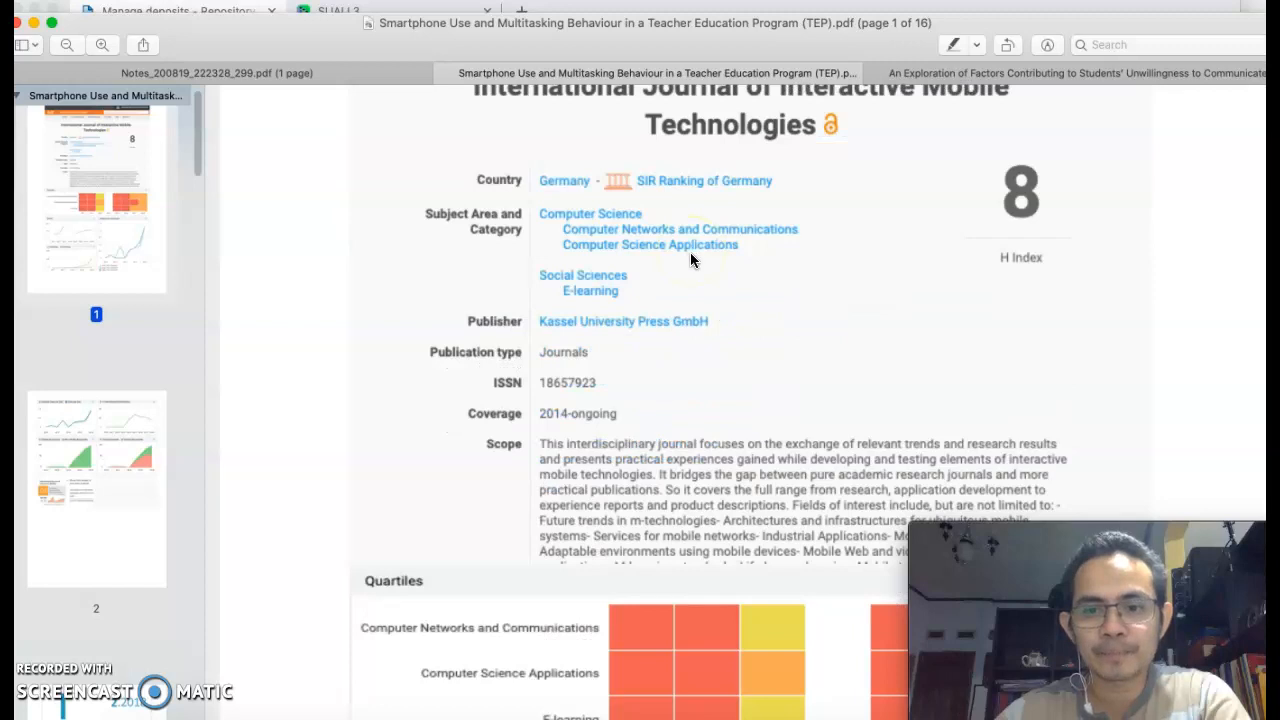
scroll(690, 260, down, 20)
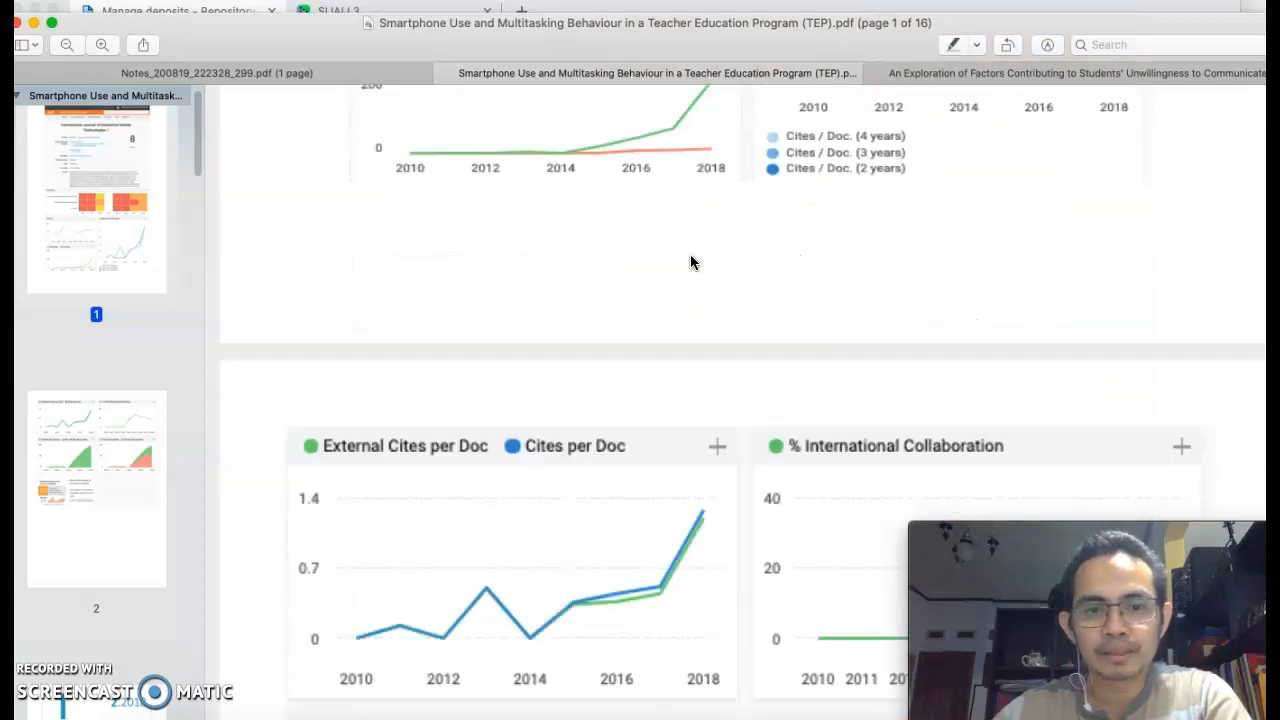
scroll(690, 262, down, 20)
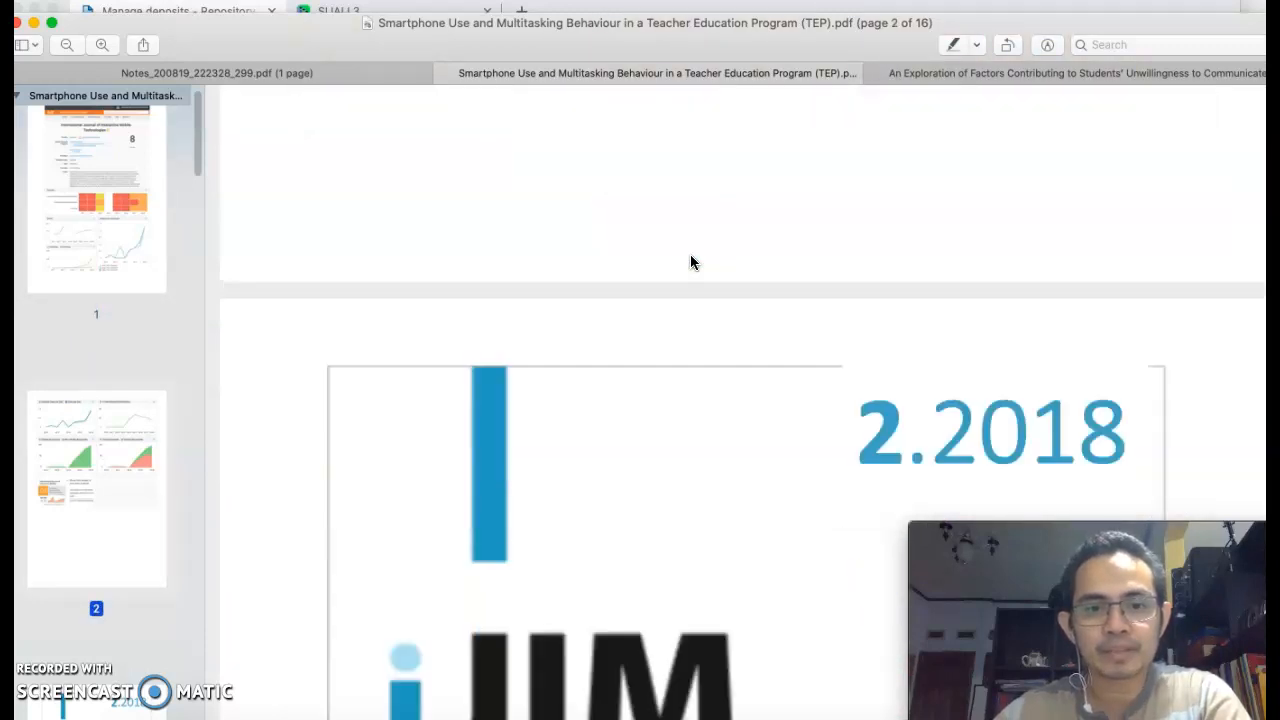
scroll(690, 262, down, 8)
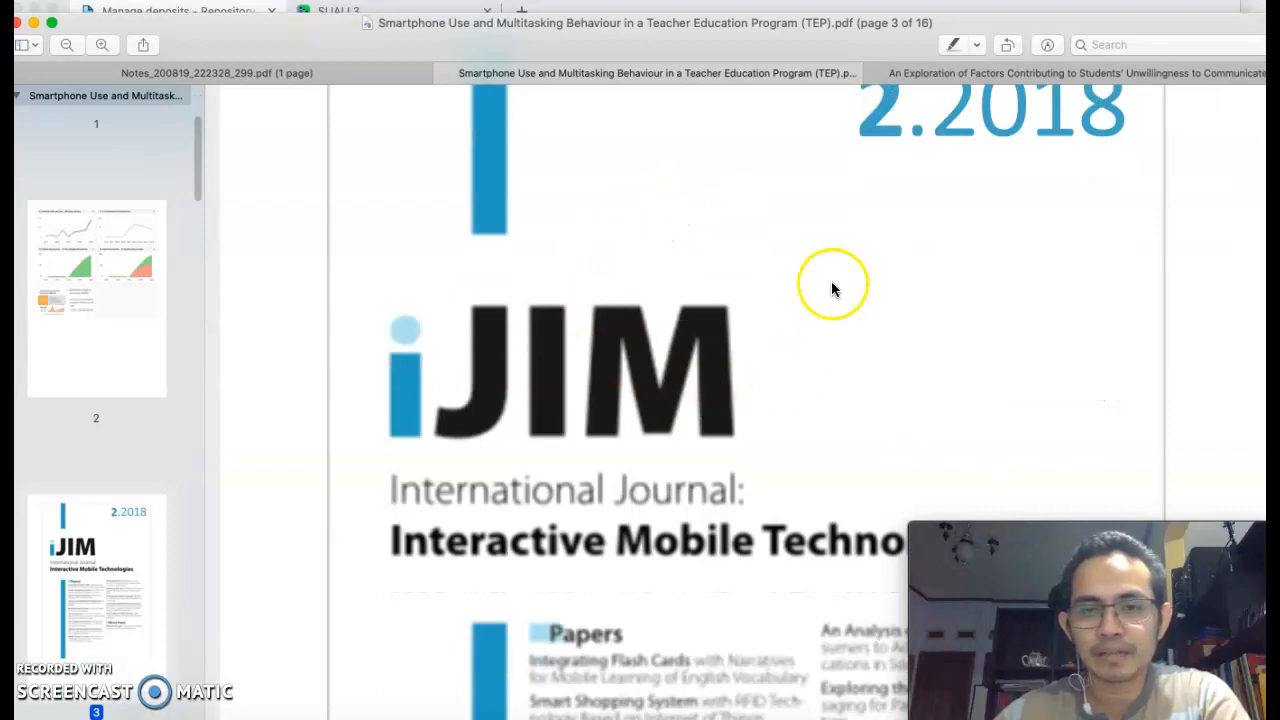
scroll(830, 284, up, 3)
scroll(791, 350, down, 10)
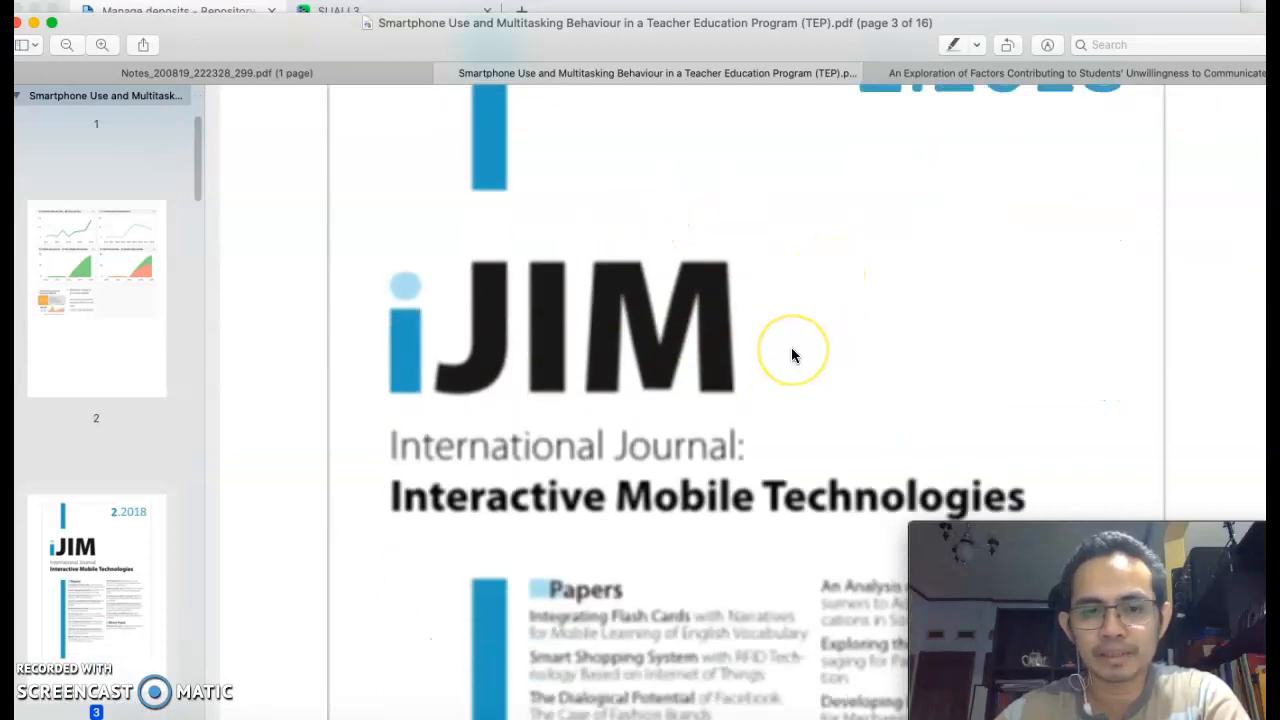
scroll(791, 355, down, 15)
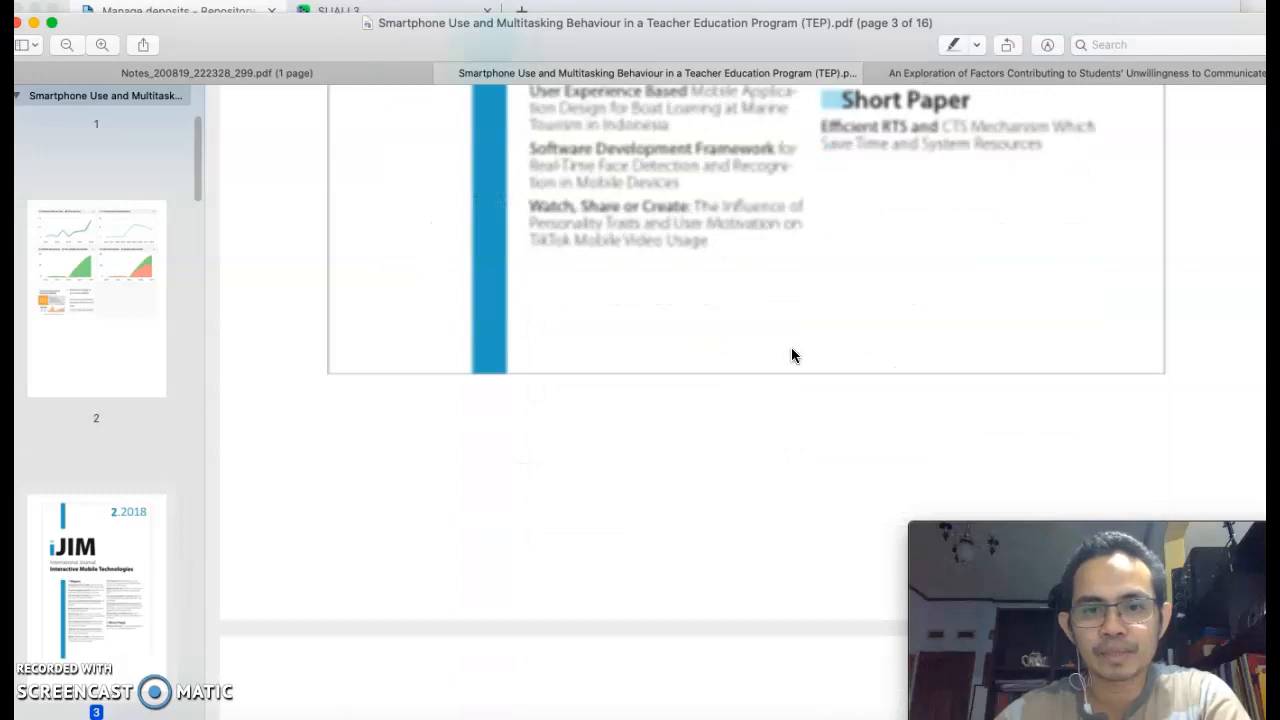
Examine the PDF's Editorial Team page, the Vol 12, No 2 (2018) table of contents and the article's first page
scroll(791, 355, down, 7)
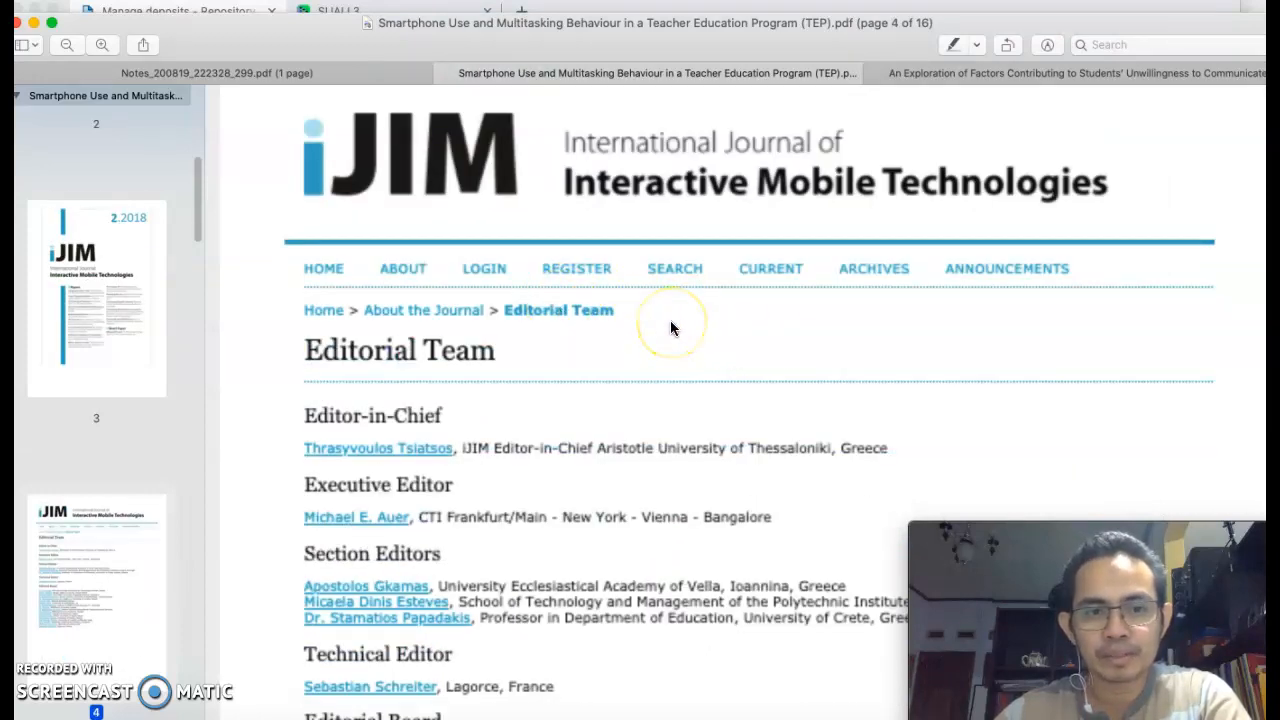
scroll(670, 327, down, 4)
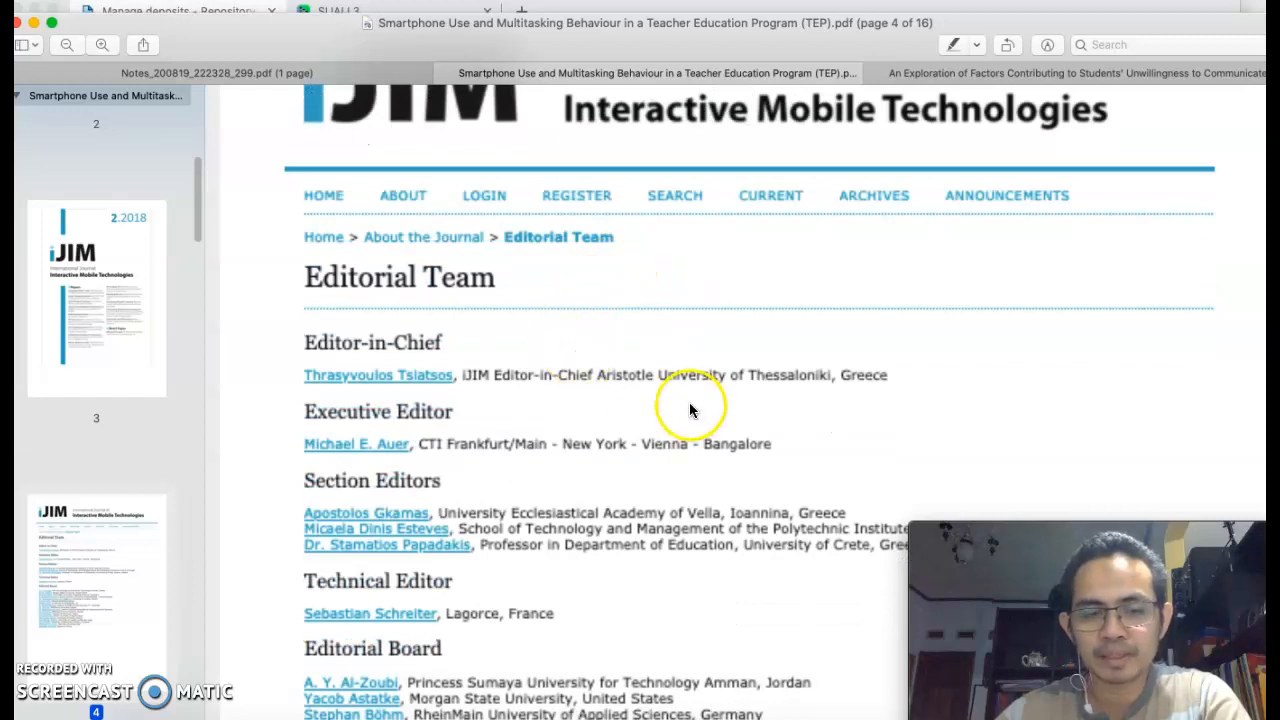
scroll(690, 410, down, 15)
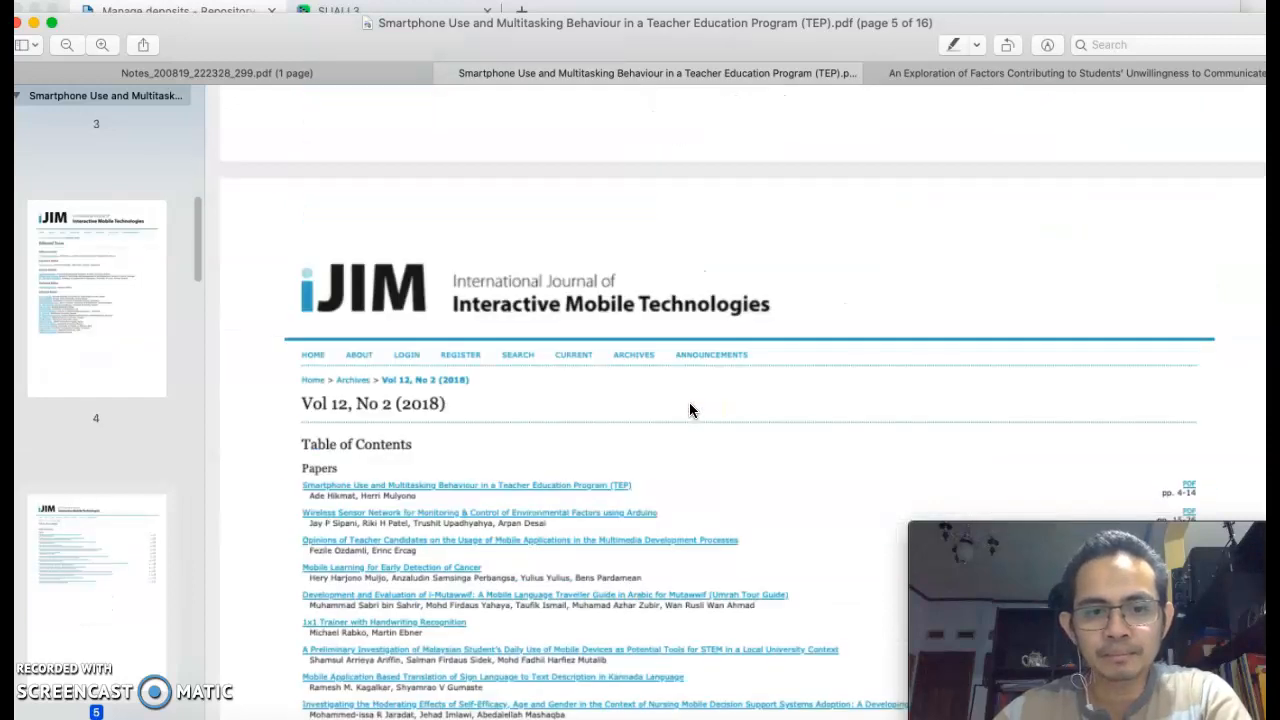
scroll(690, 410, down, 5)
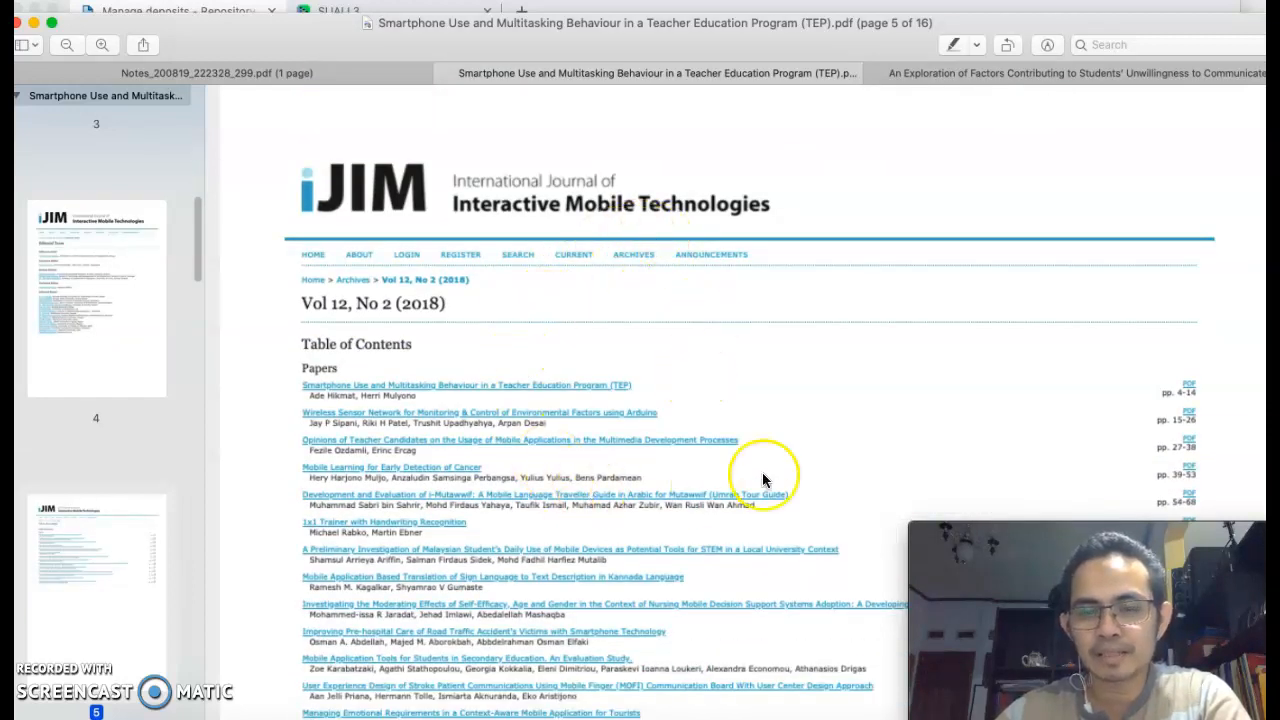
scroll(837, 289, down, 3)
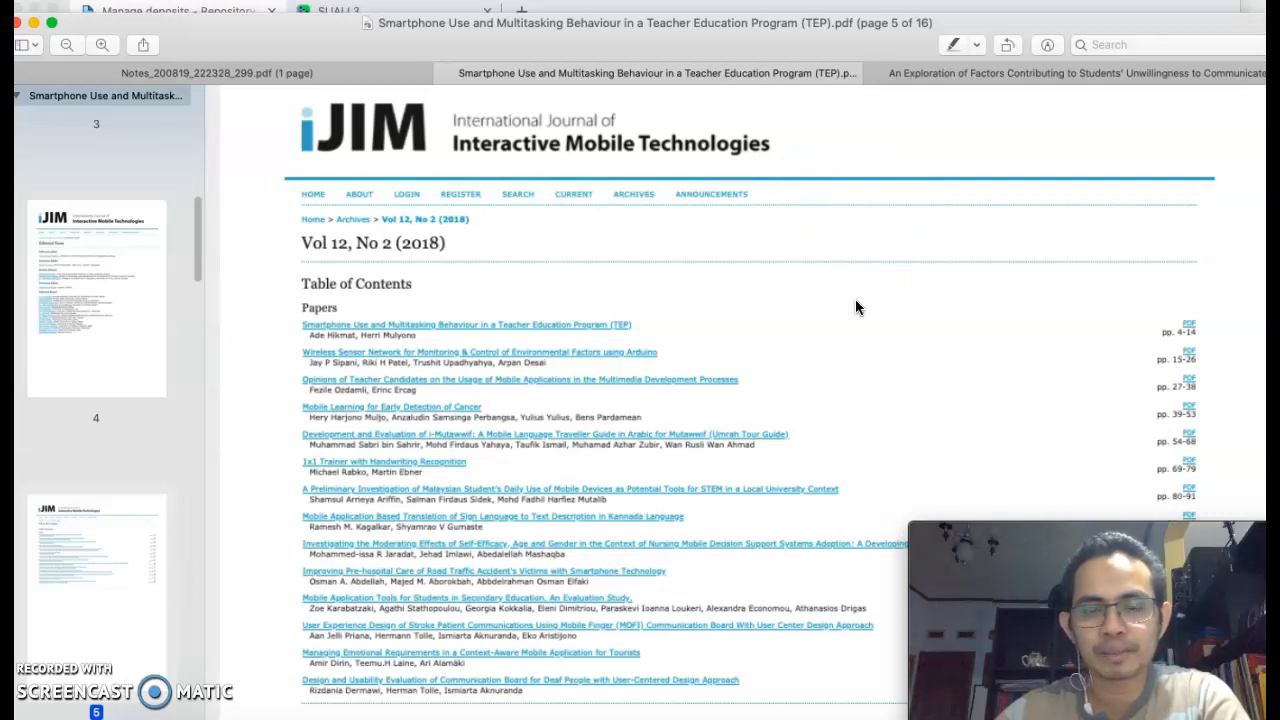
scroll(855, 303, down, 10)
scroll(855, 300, down, 10)
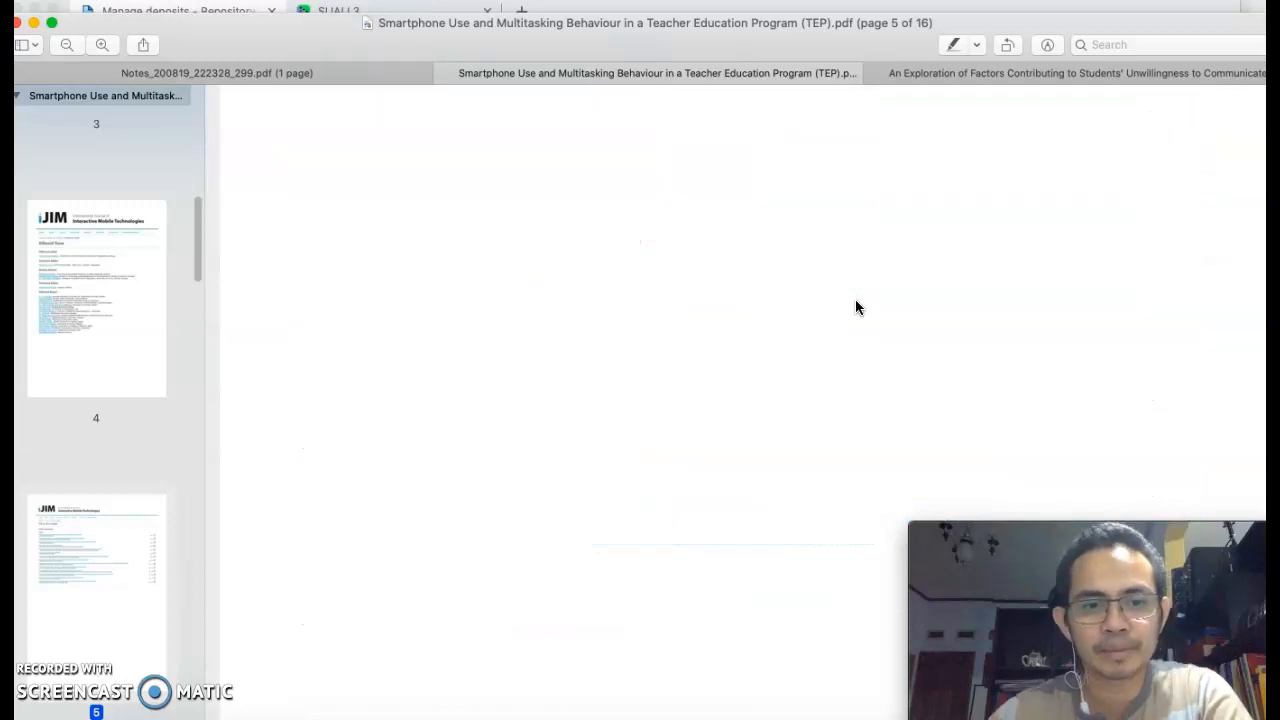
scroll(855, 307, down, 2)
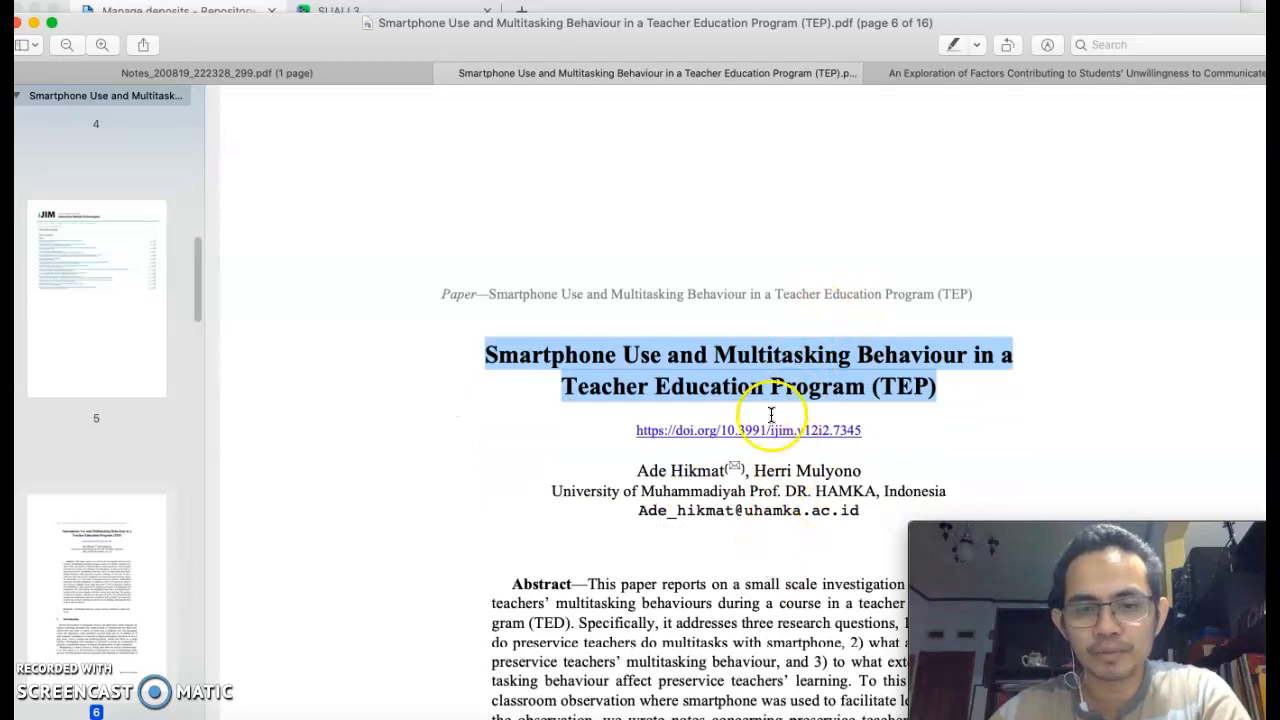
scroll(751, 446, down, 3)
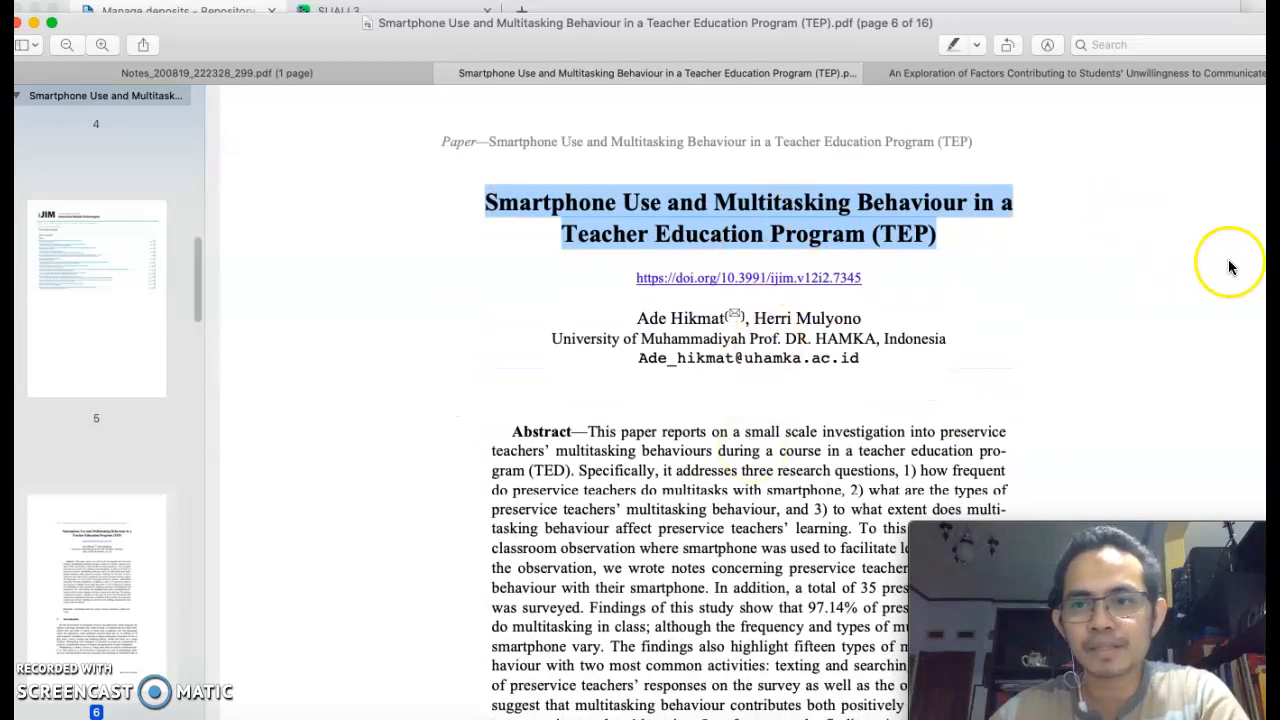
Review the PDF's page order again from the Scimago profile through to the article text, and return to the UHAMKA repository in the browser
scroll(1255, 100, up, 20)
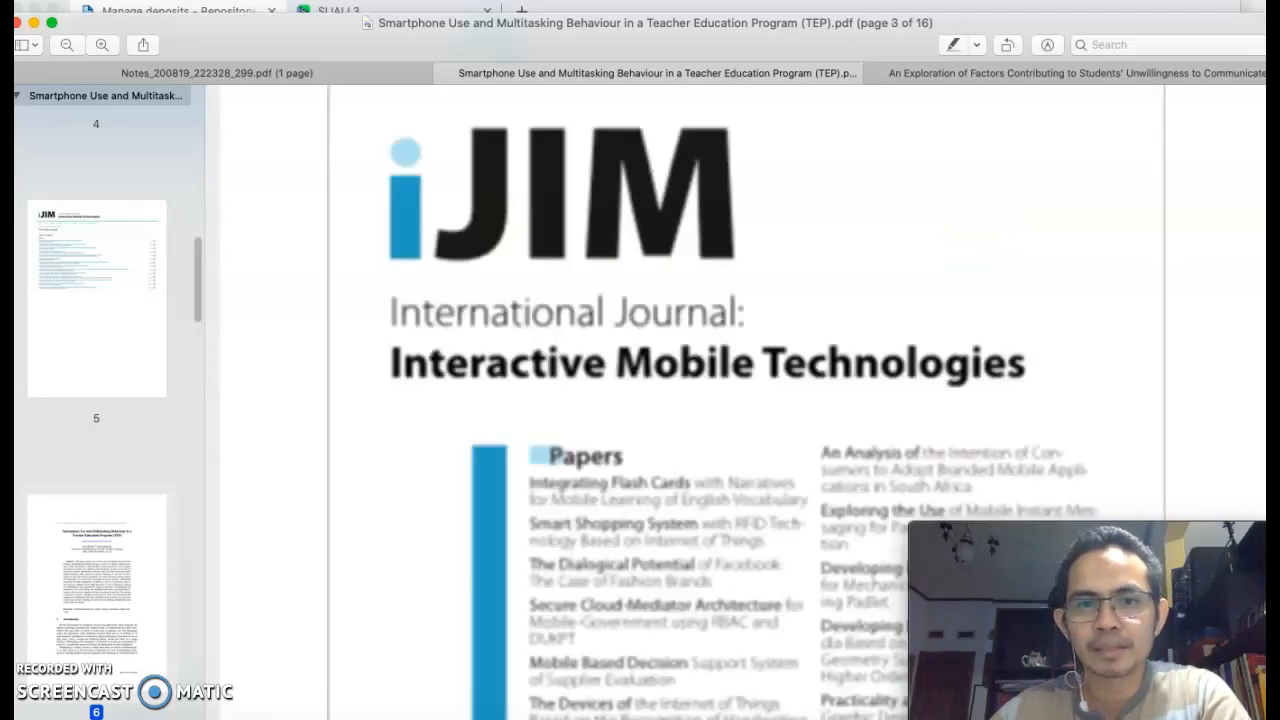
scroll(1255, 100, up, 2)
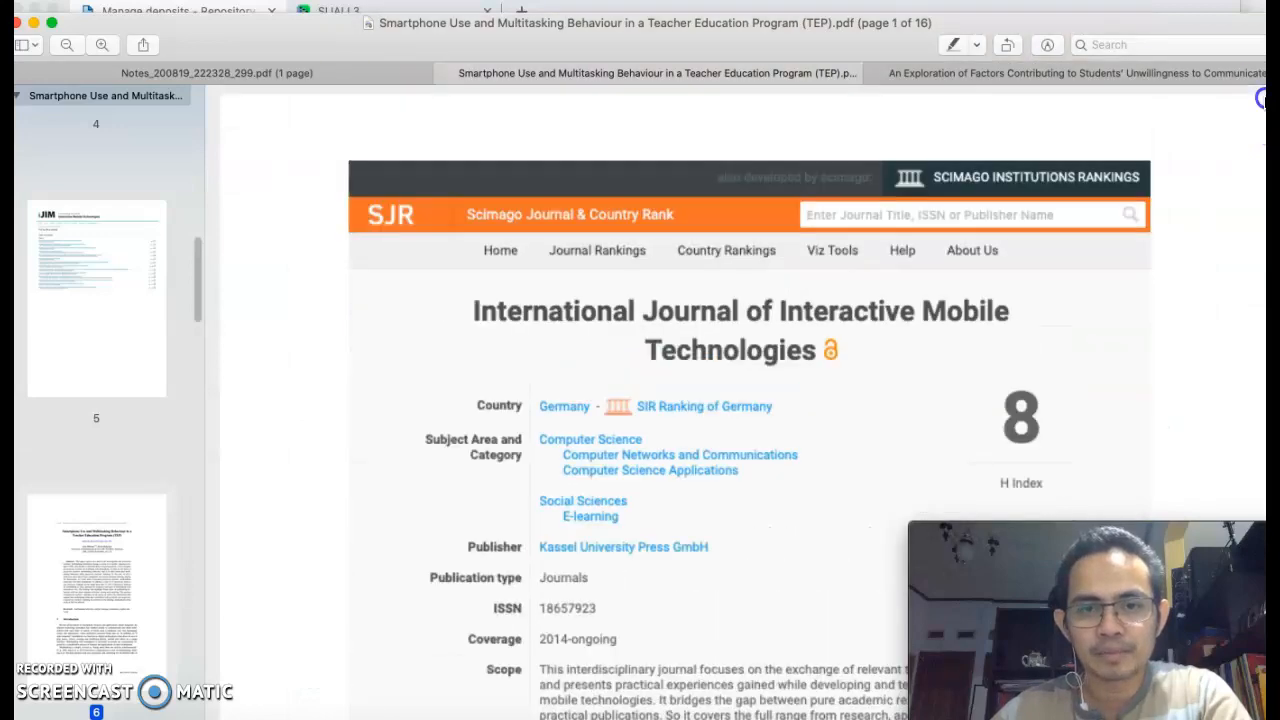
scroll(1259, 98, down, 15)
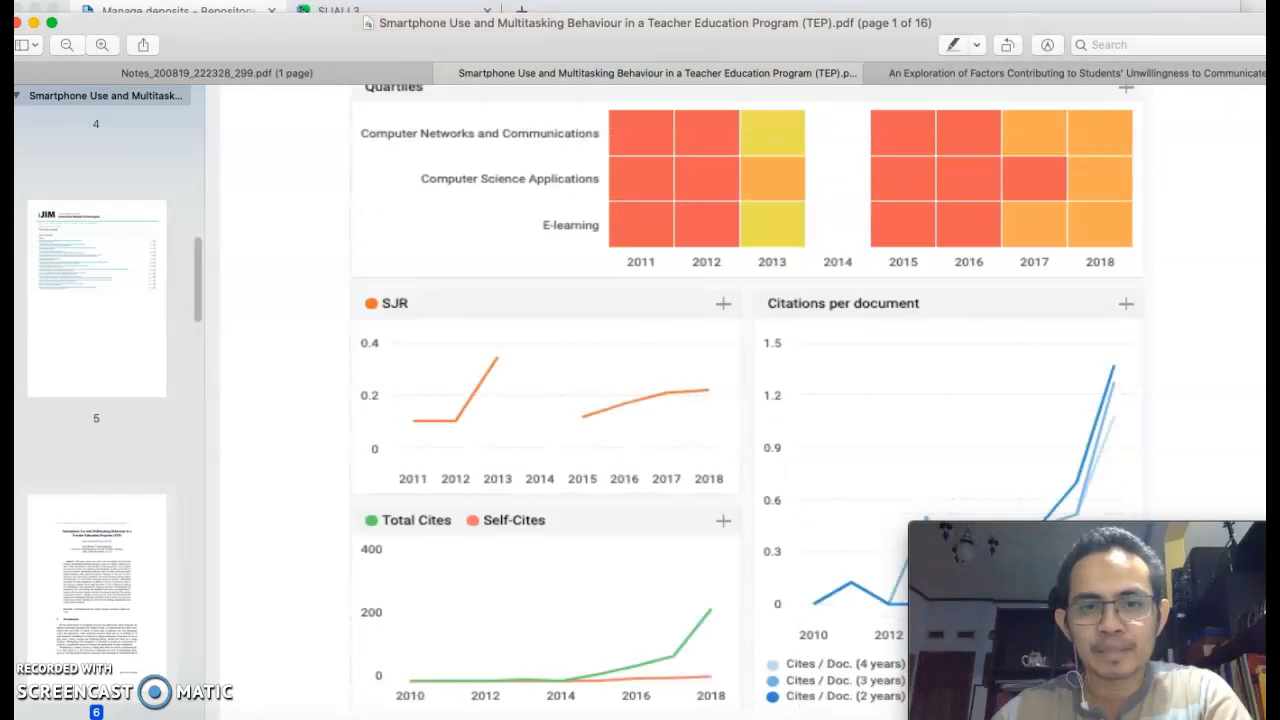
scroll(1259, 98, down, 10)
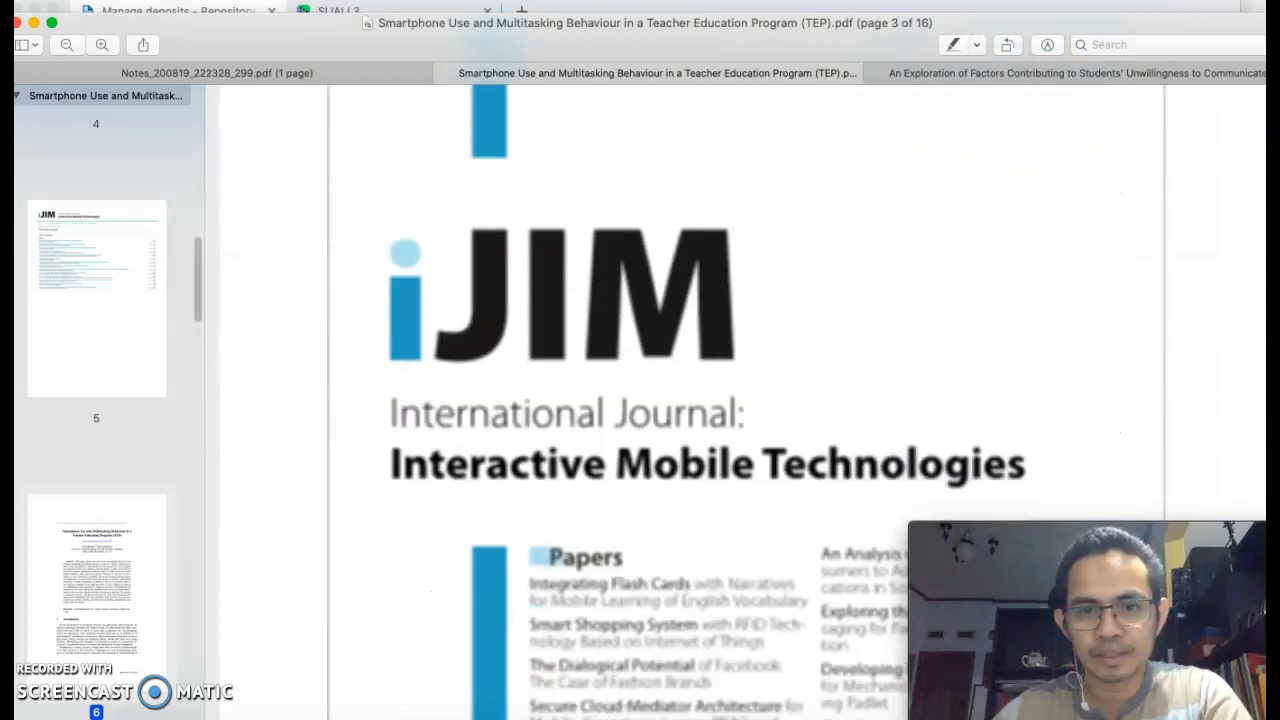
scroll(745, 400, down, 3)
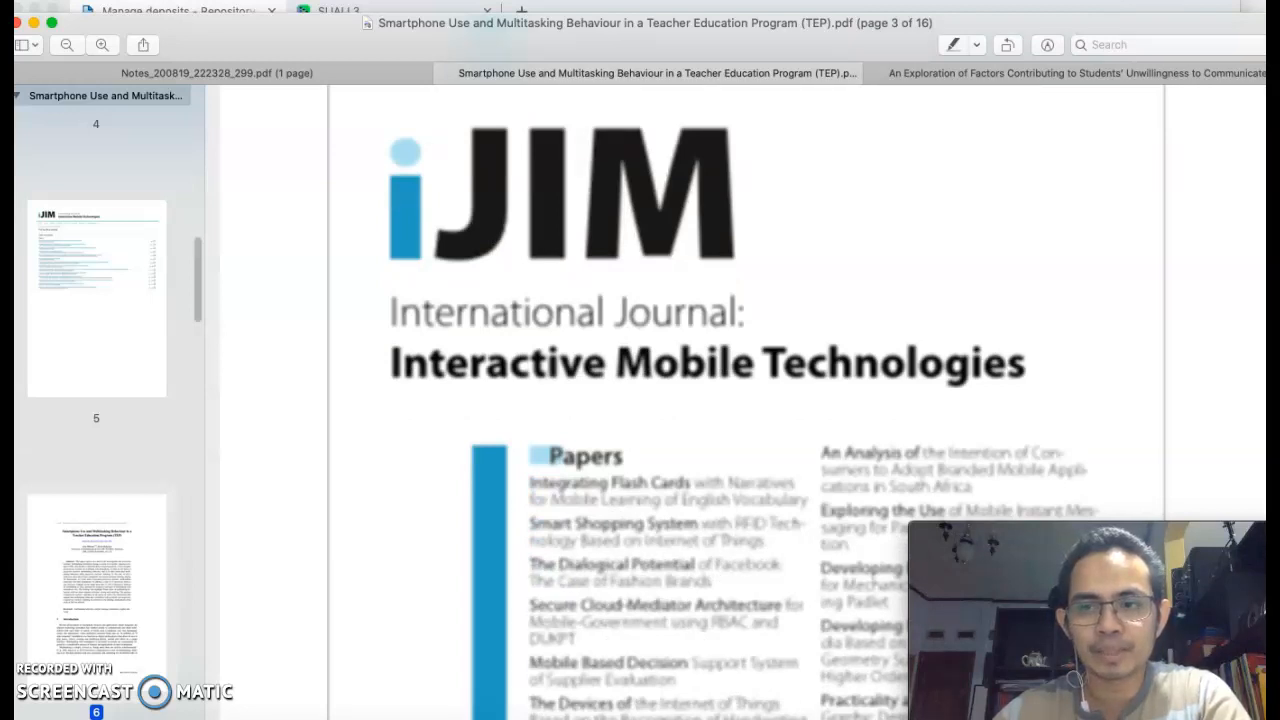
scroll(745, 400, down, 15)
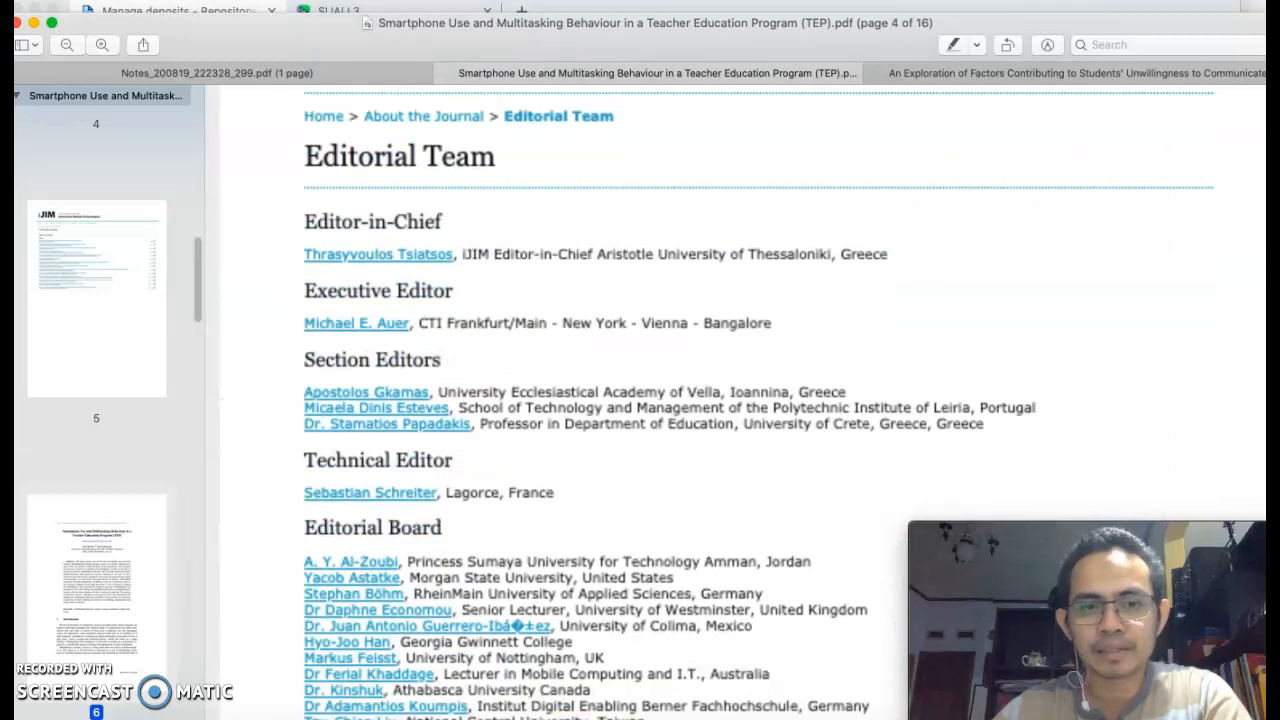
scroll(745, 400, down, 15)
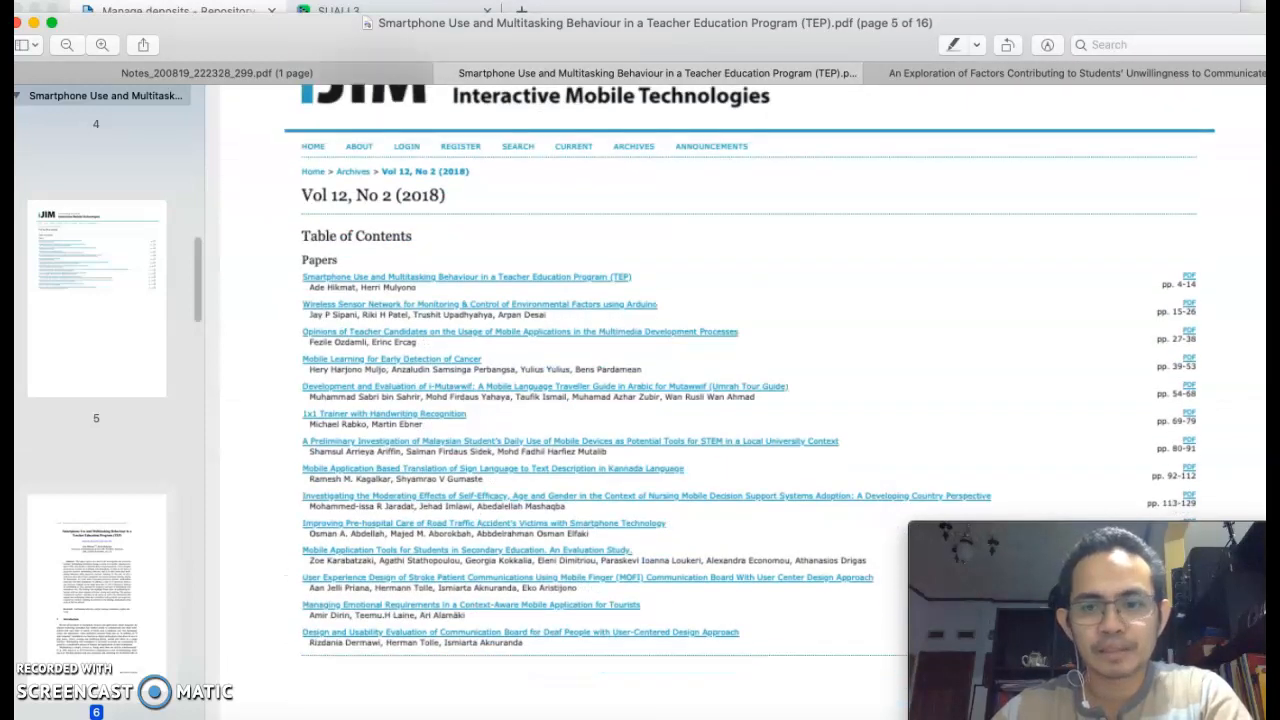
scroll(745, 400, down, 15)
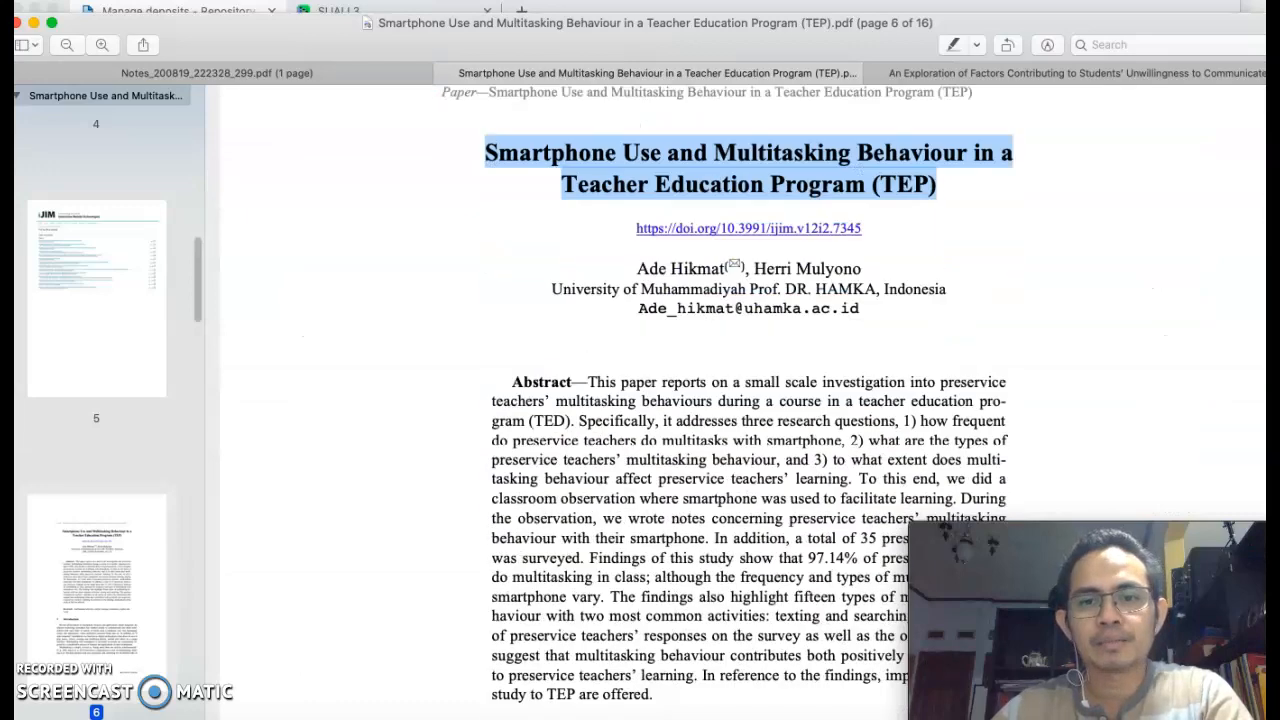
scroll(745, 400, down, 10)
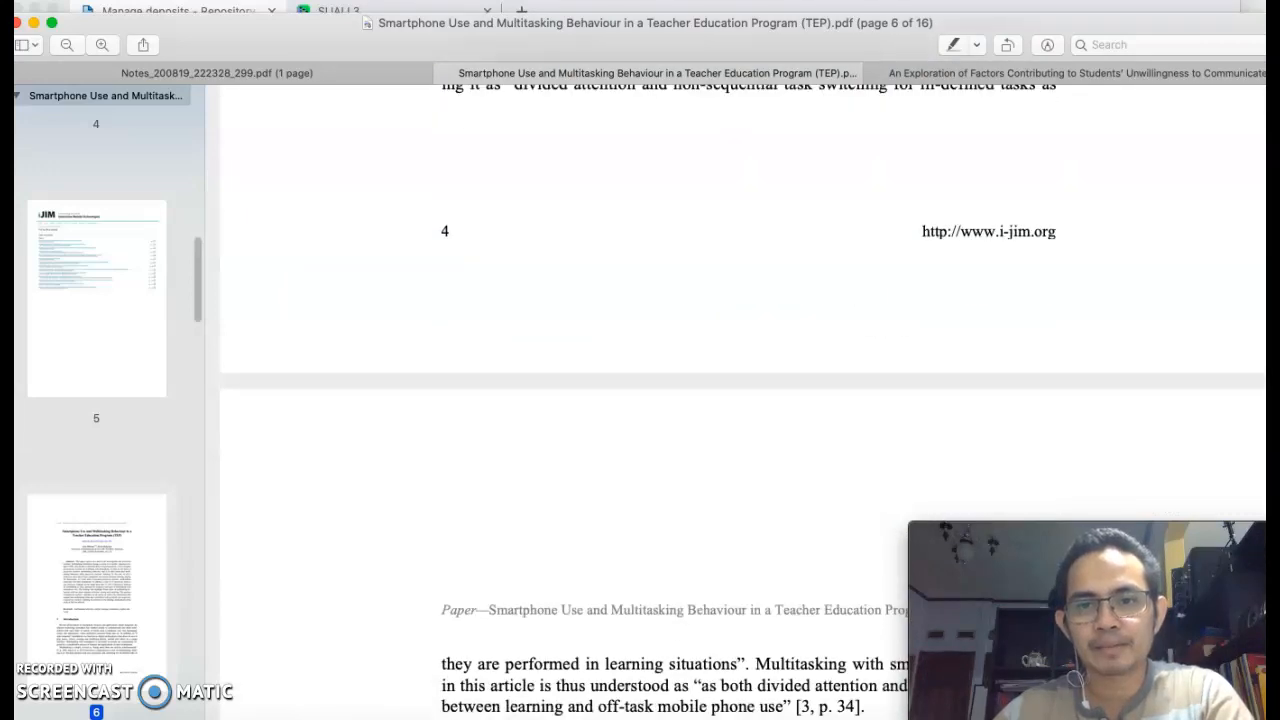
scroll(745, 400, up, 10)
scroll(745, 400, up, 20)
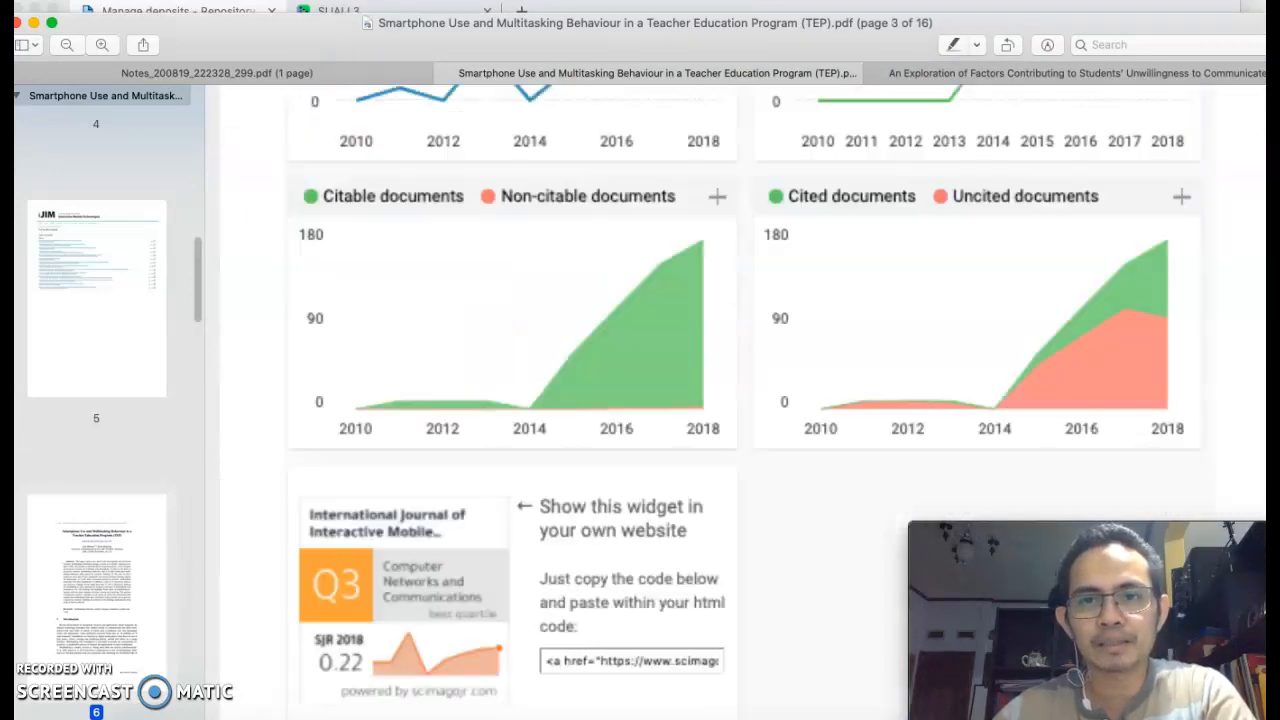
scroll(745, 400, up, 9)
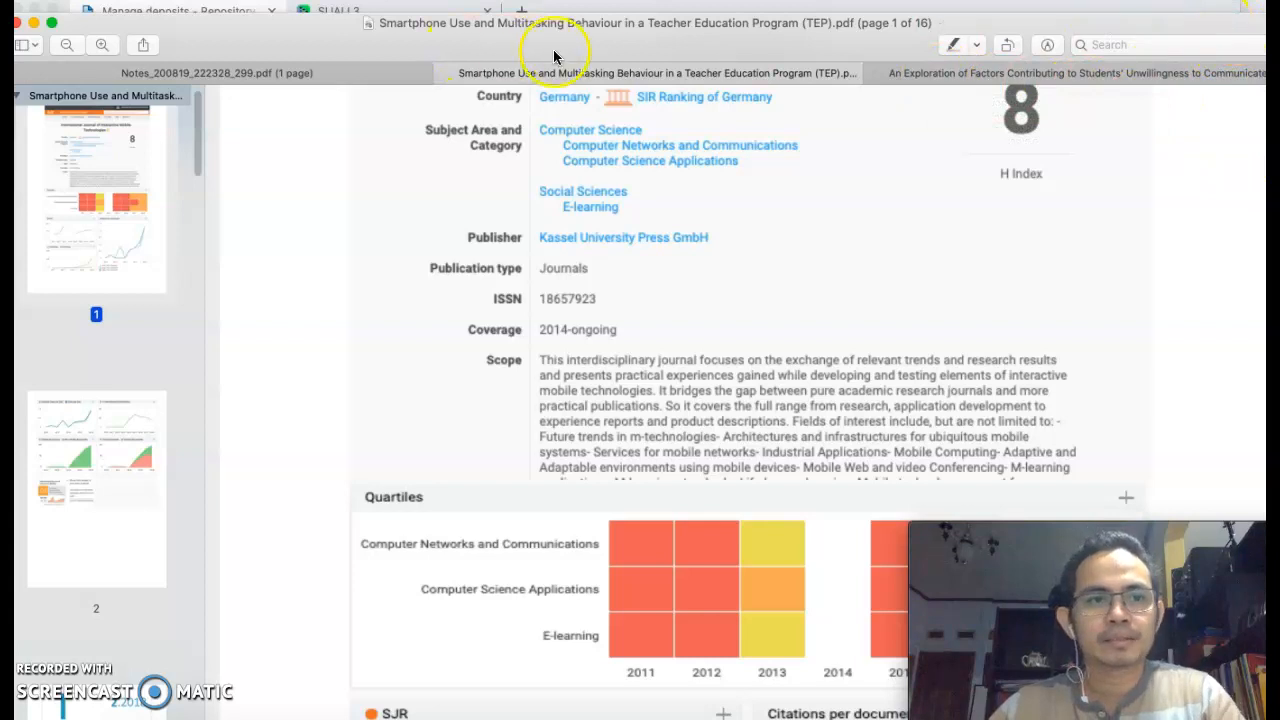
click(244, 12)
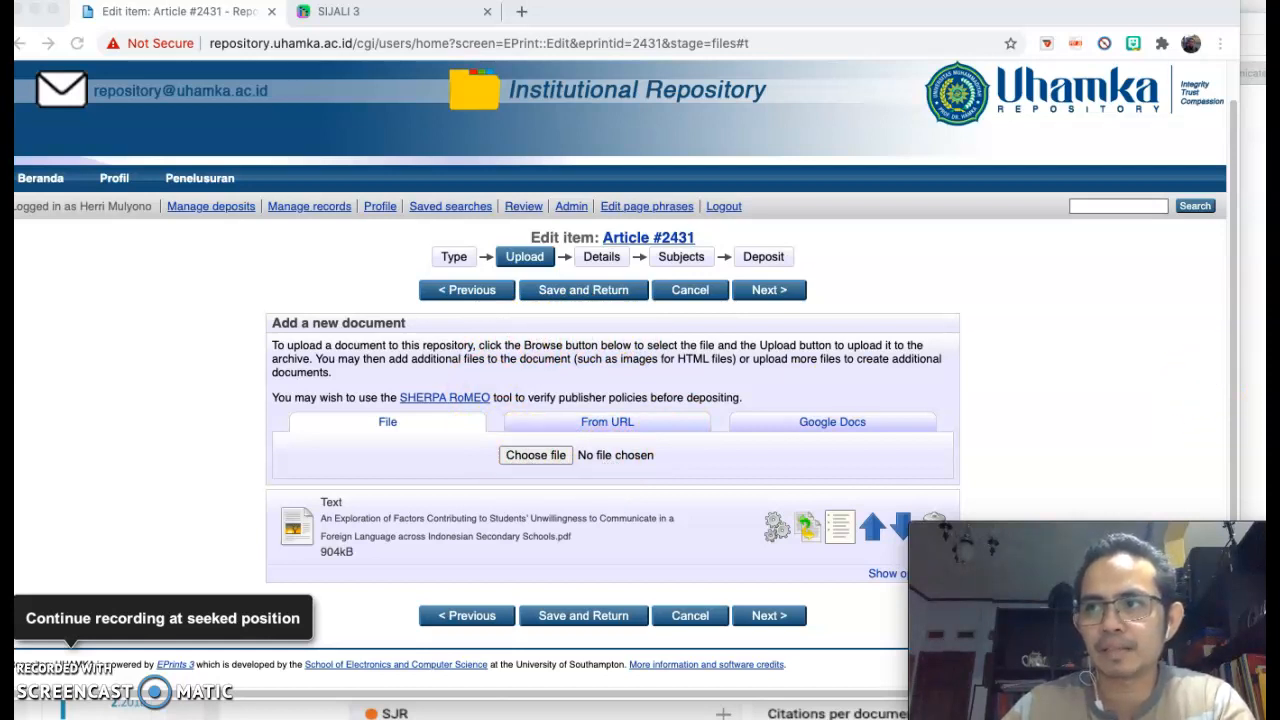
Upload another copy of the "An Exploration of Factors" article PDF to Article #2431 and delete the duplicate document
drag(1266, 405, 410, 490)
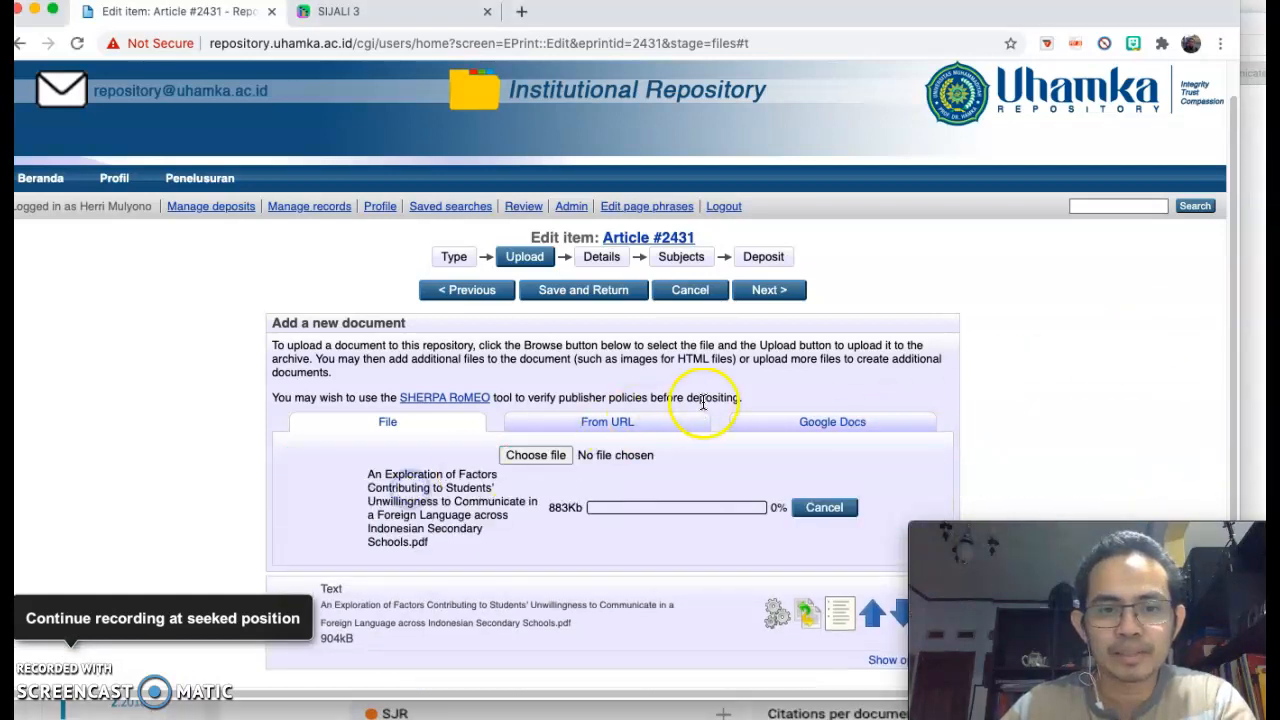
scroll(734, 430, down, 1)
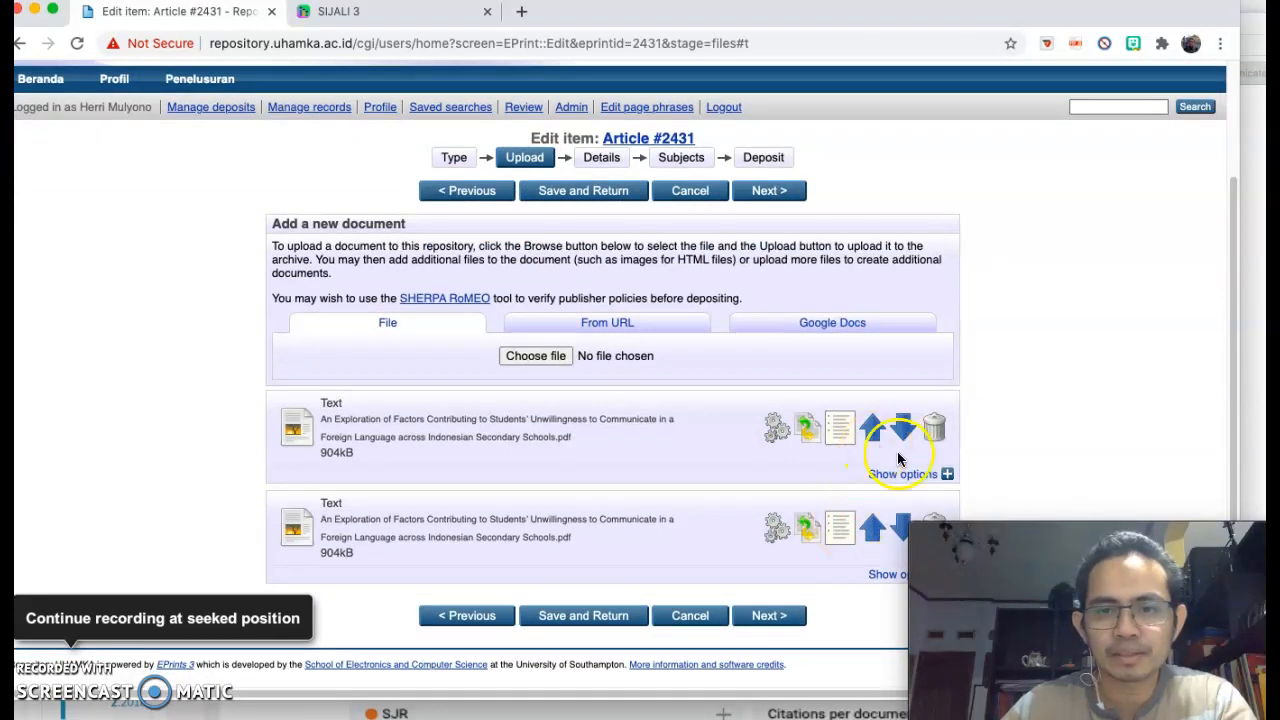
click(935, 432)
click(574, 237)
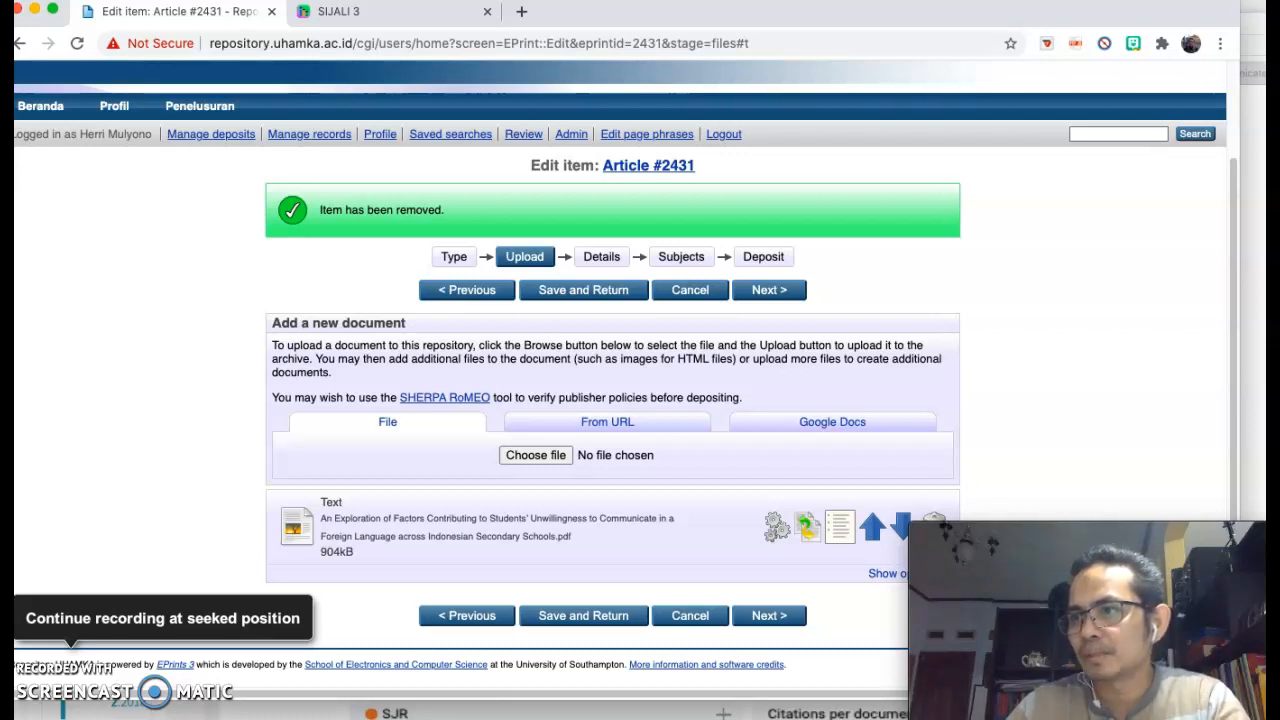
Upload the Hasil Review 1, Hasil Review 2 and Turnitin PDFs of the "An Exploration of Factors" article to Article #2431
drag(1266, 400, 452, 461)
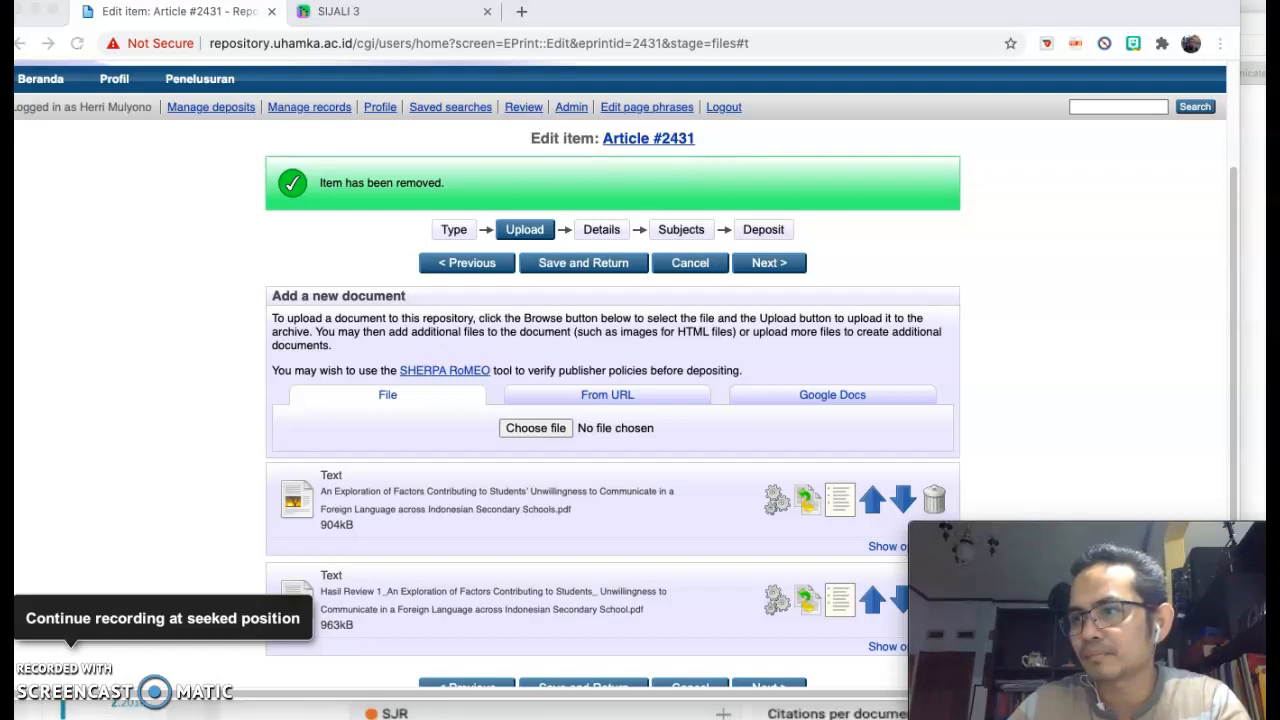
drag(1266, 486, 583, 429)
scroll(659, 453, down, 3)
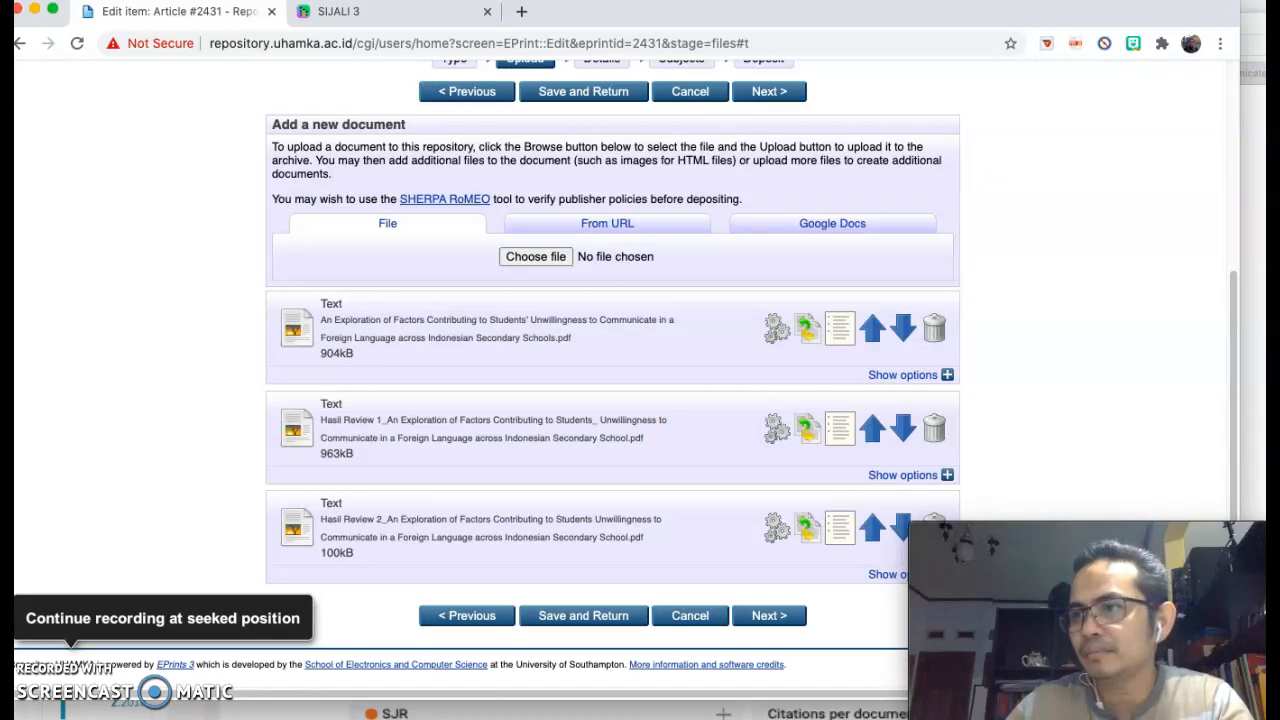
drag(1279, 468, 508, 290)
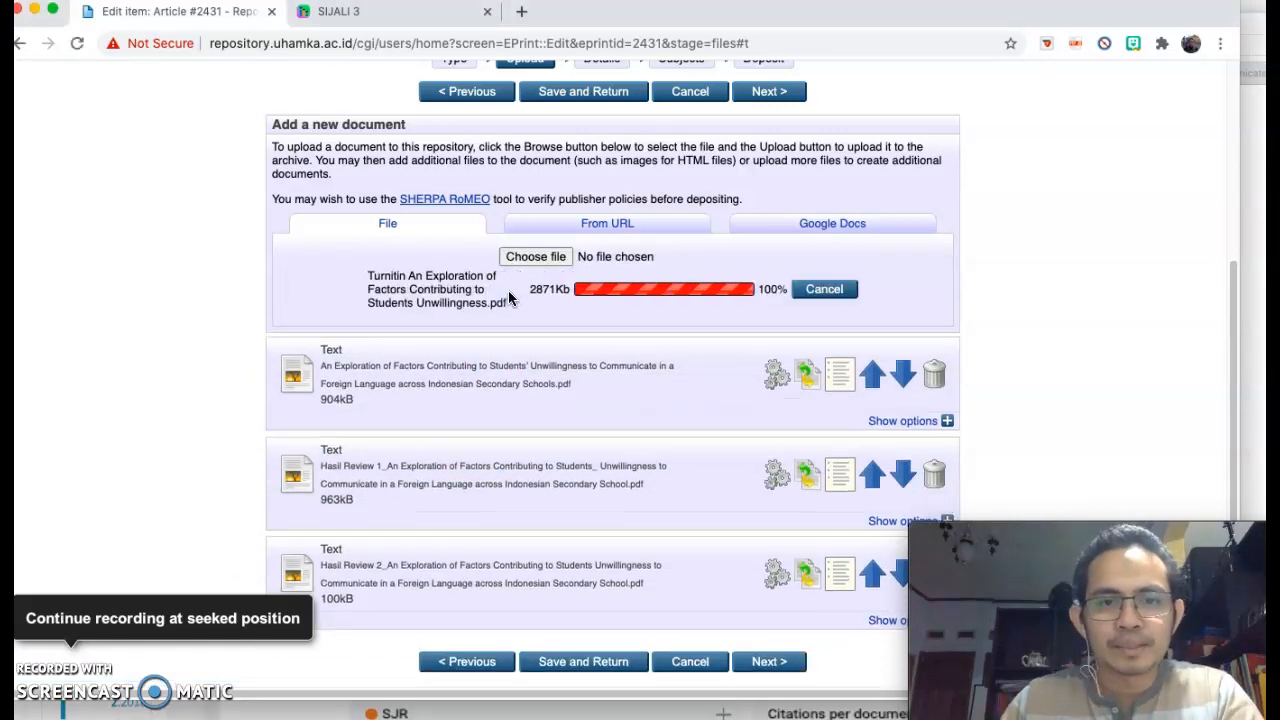
scroll(508, 348, down, 2)
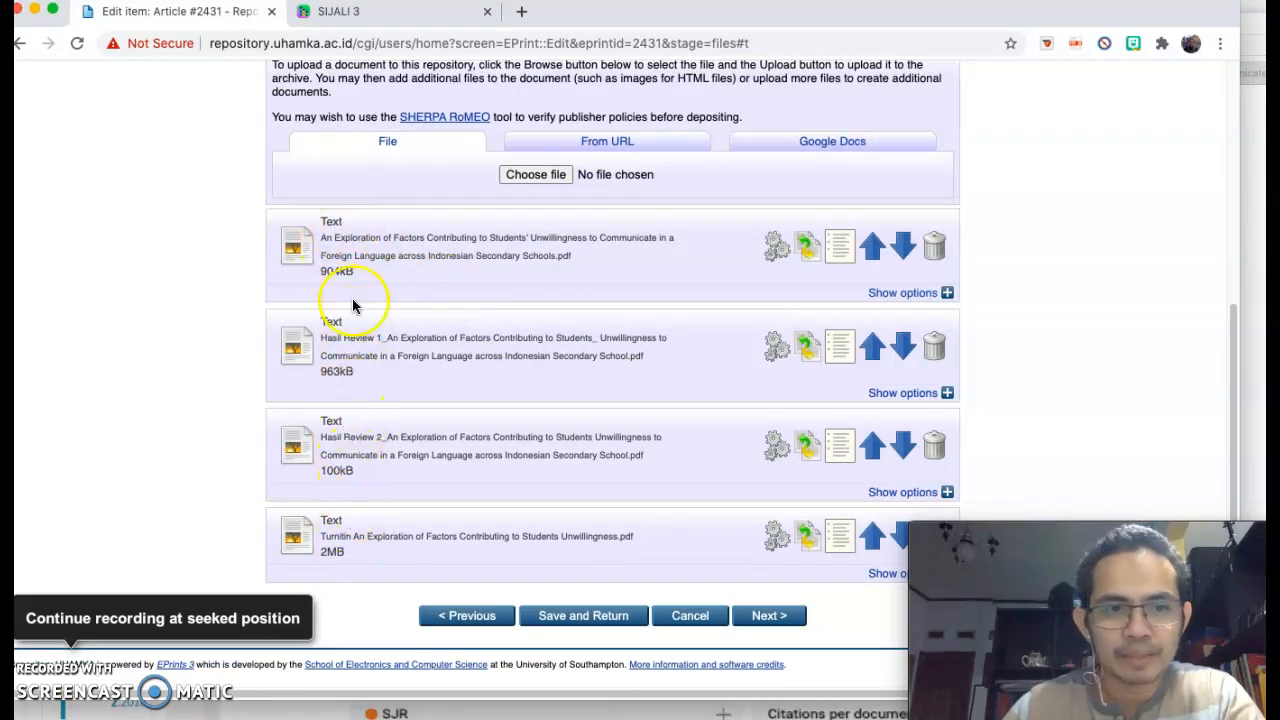
Set the uploaded article PDF's content to Published Version and its description to "Artikel"
click(946, 292)
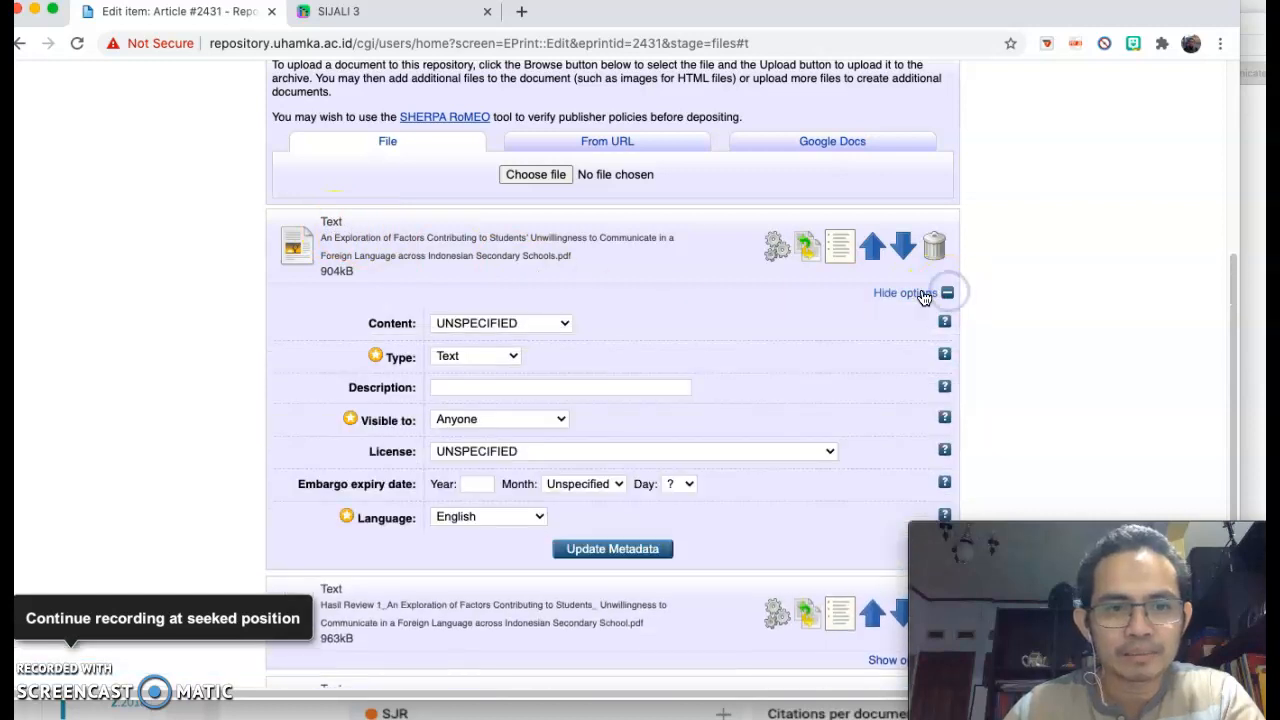
click(488, 322)
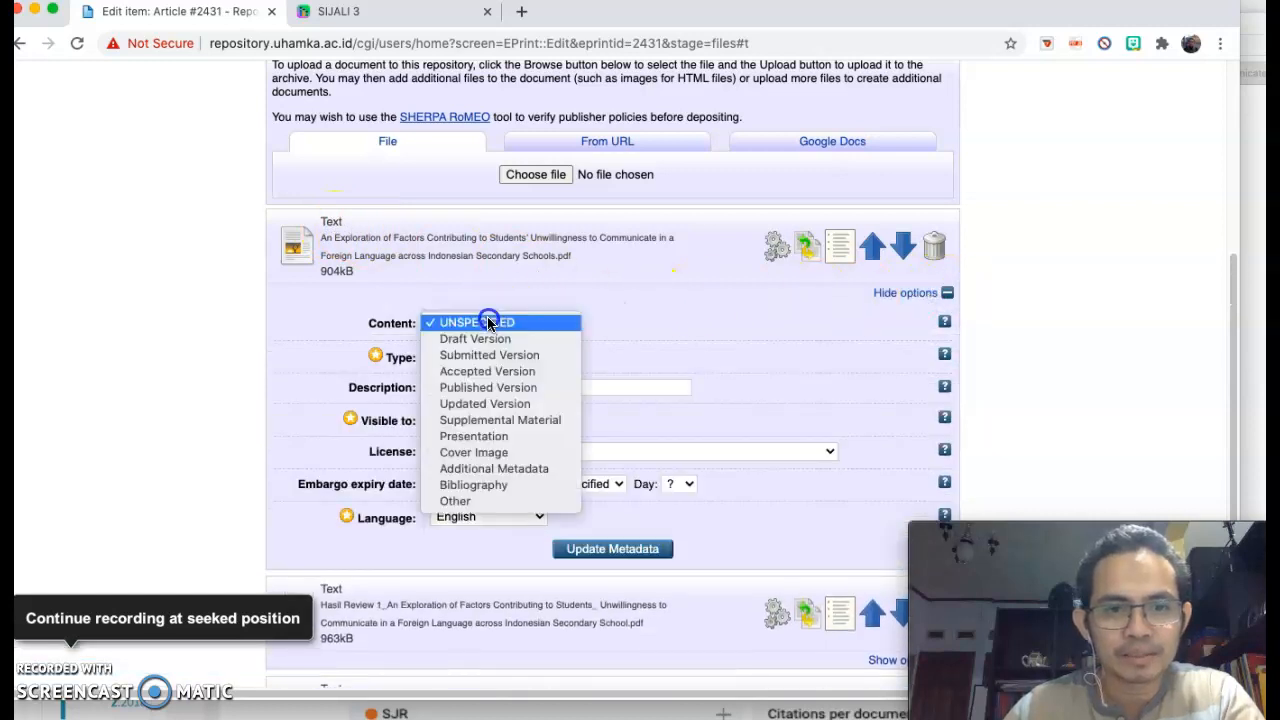
click(502, 388)
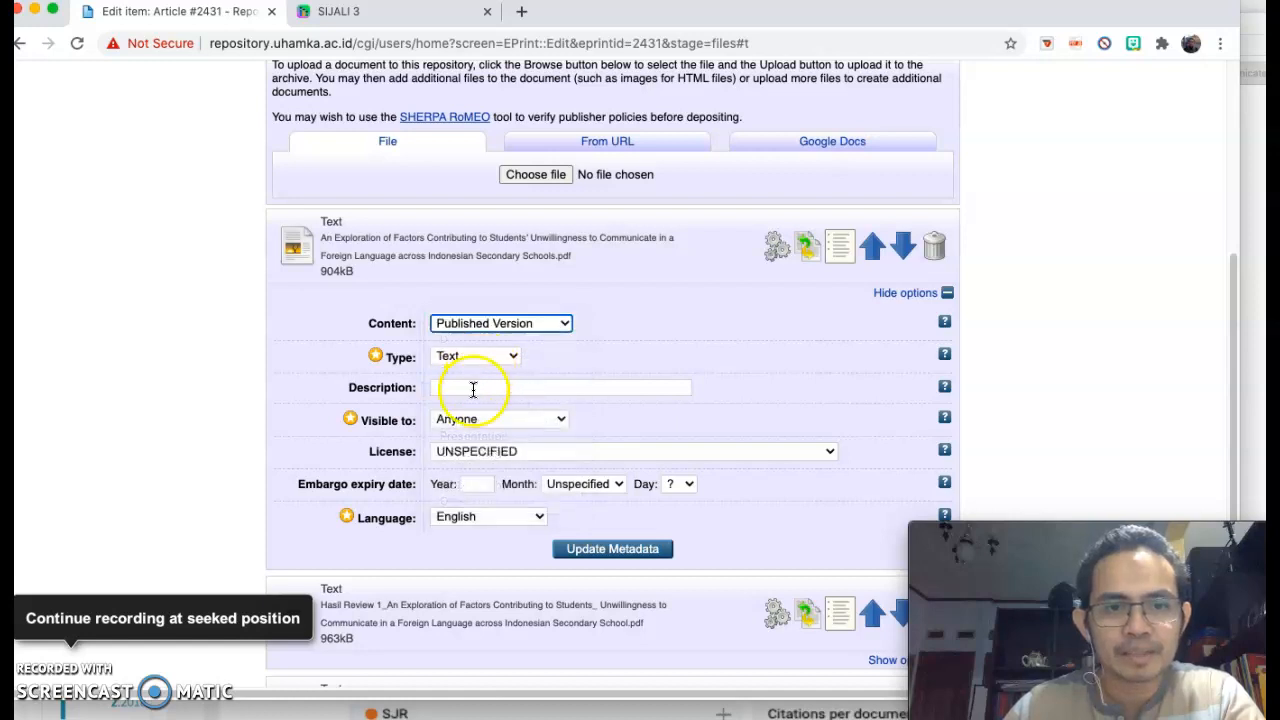
click(472, 389)
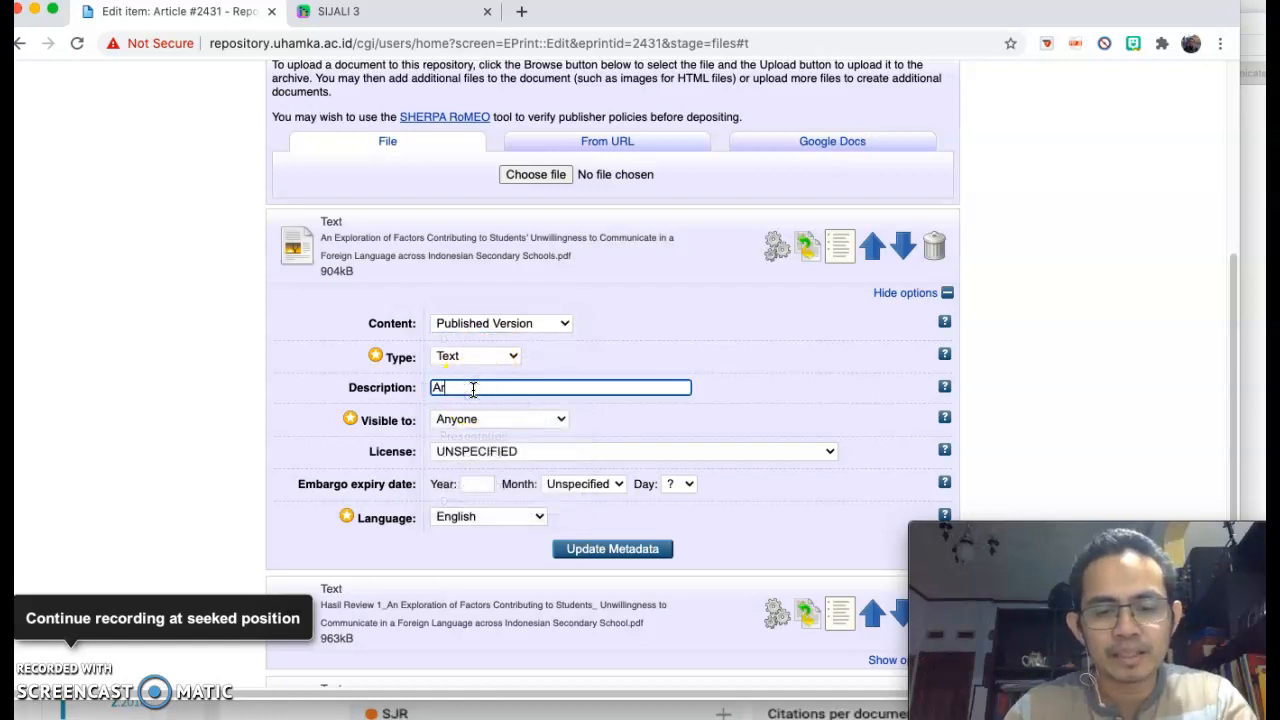
click(458, 423)
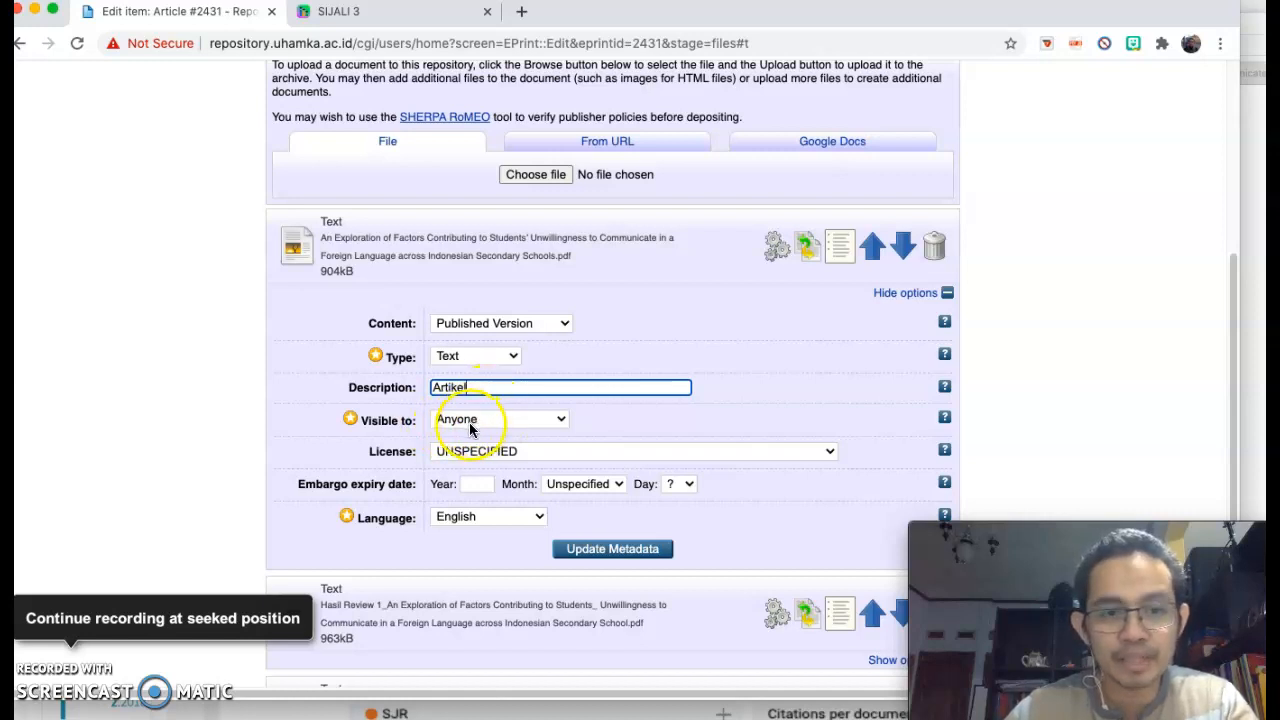
Give the Hasil Review 1 document the content Other, the description "Hasil Review 1" and visibility for registered users only
scroll(487, 421, down, 2)
scroll(487, 427, down, 3)
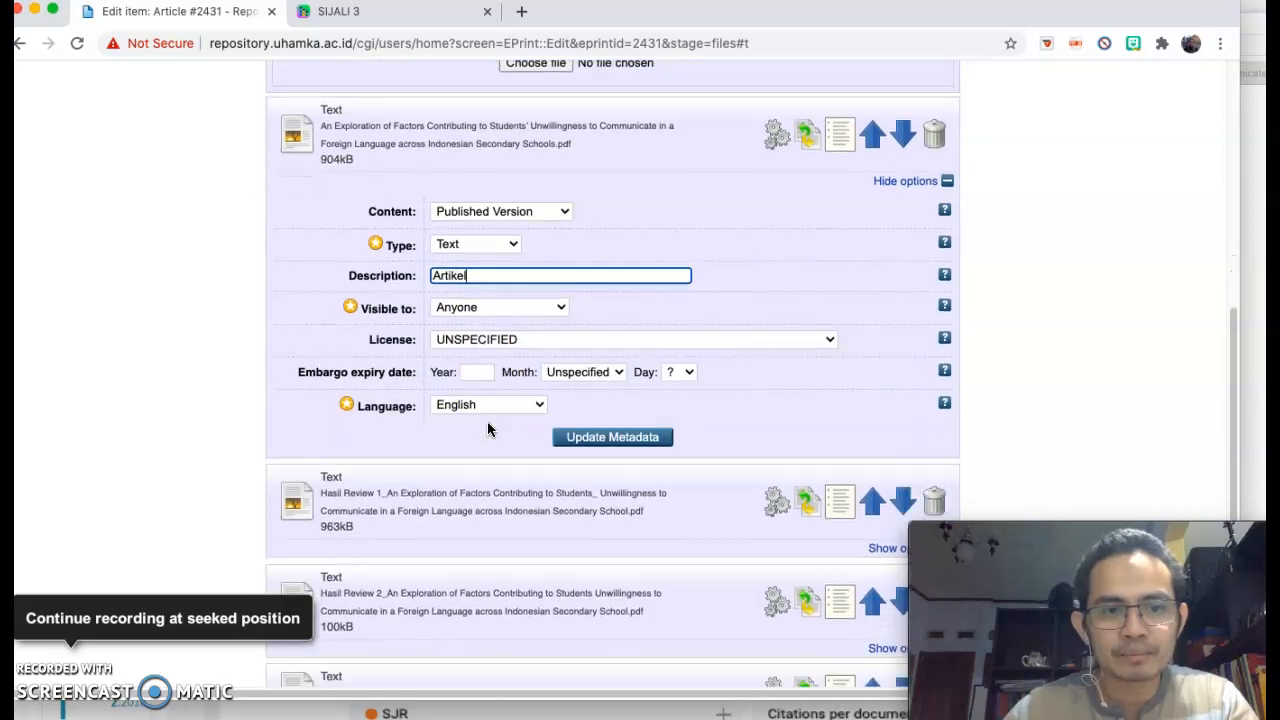
click(488, 384)
click(320, 333)
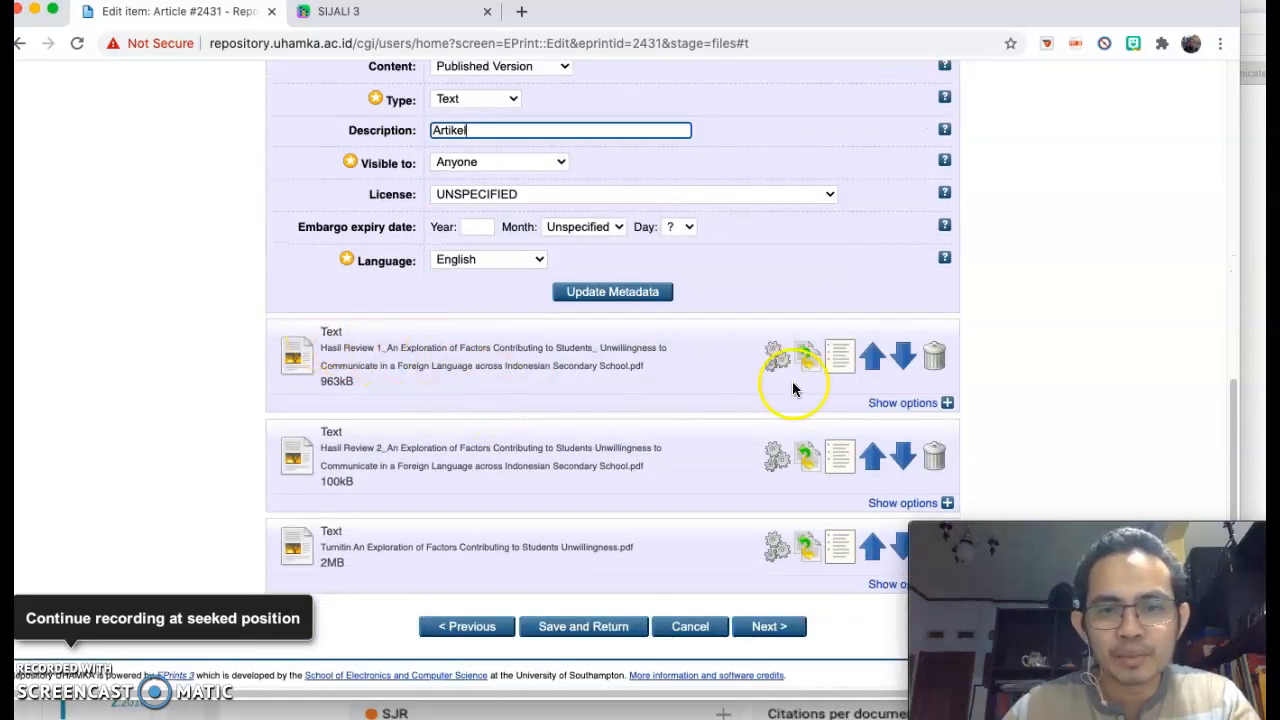
click(946, 402)
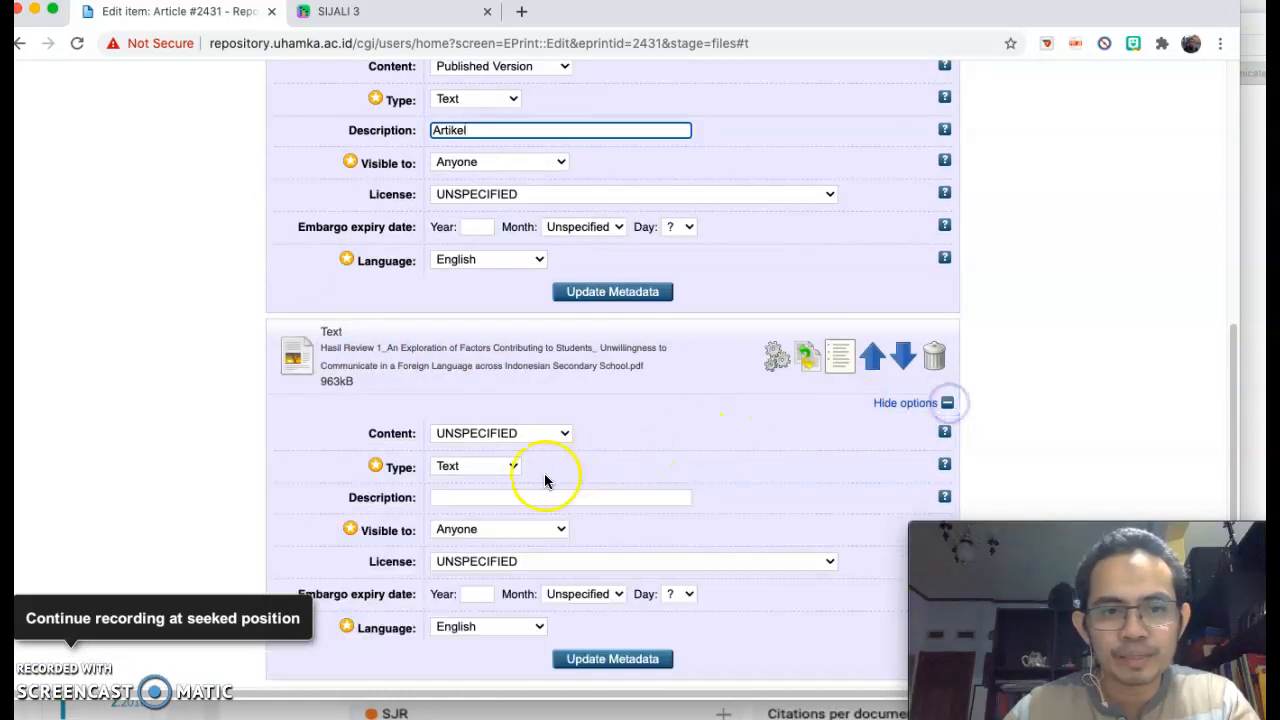
click(470, 433)
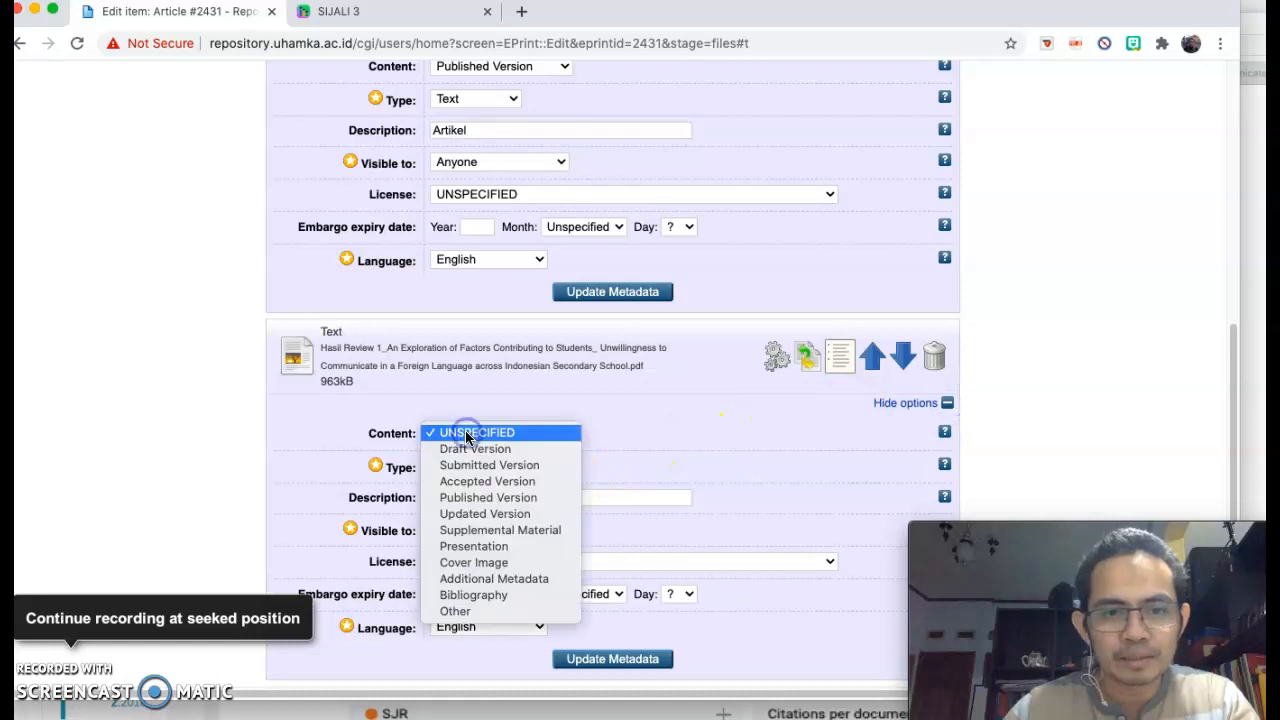
click(484, 612)
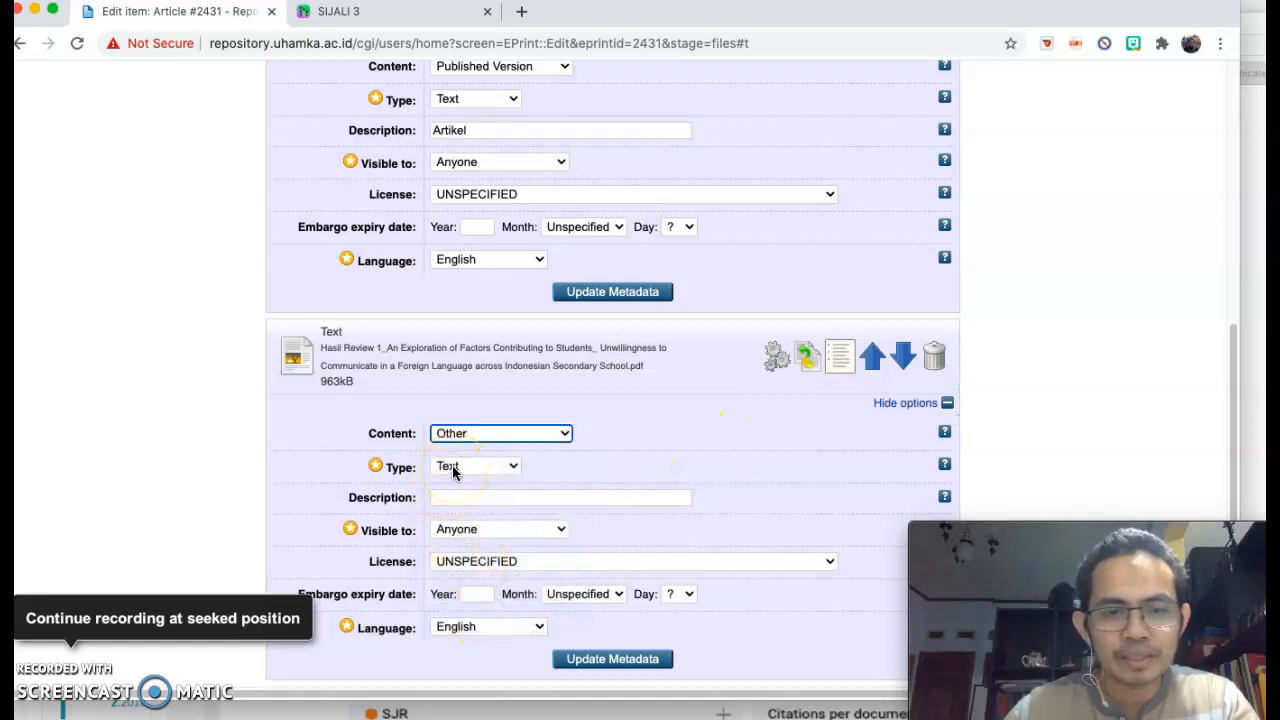
click(447, 498)
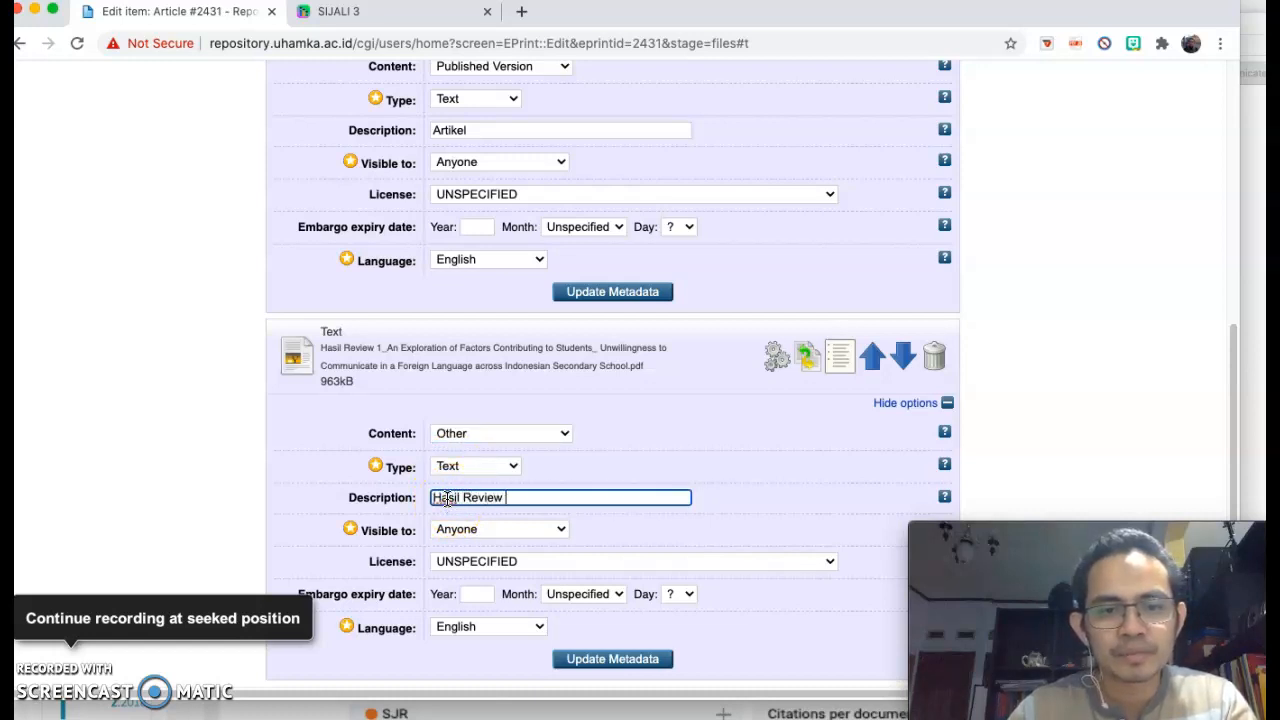
scroll(490, 495, down, 3)
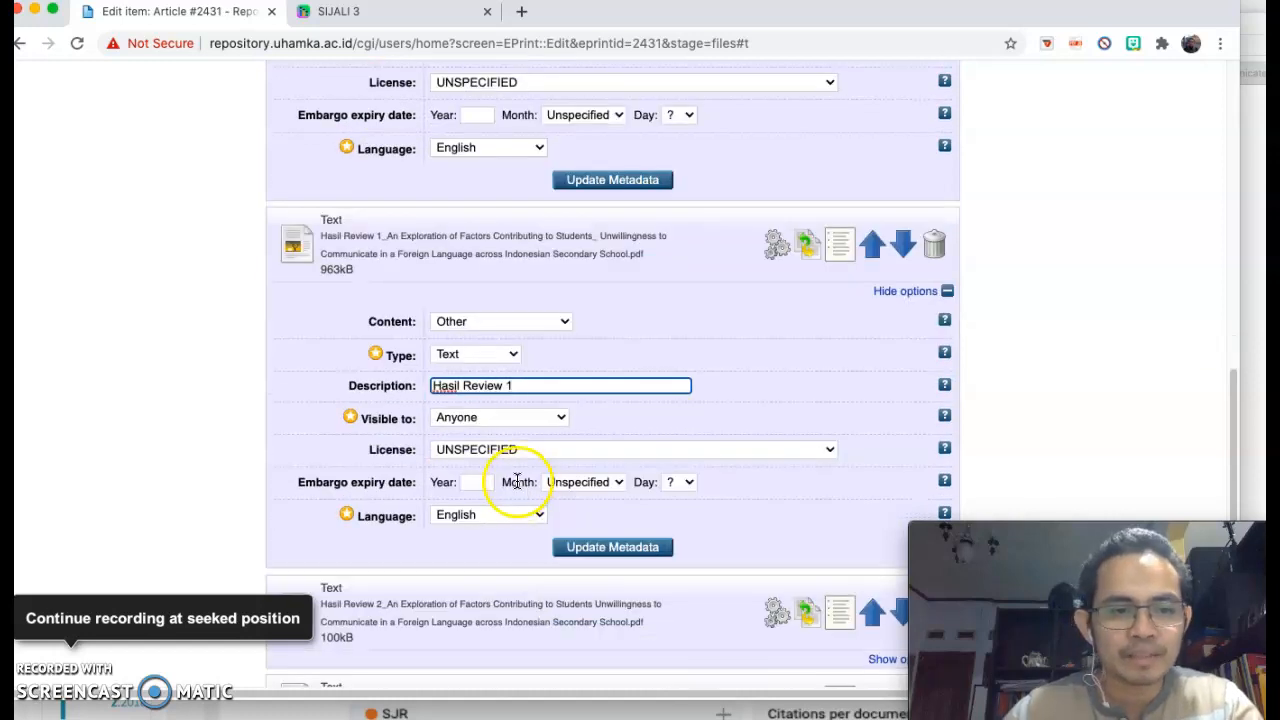
click(503, 424)
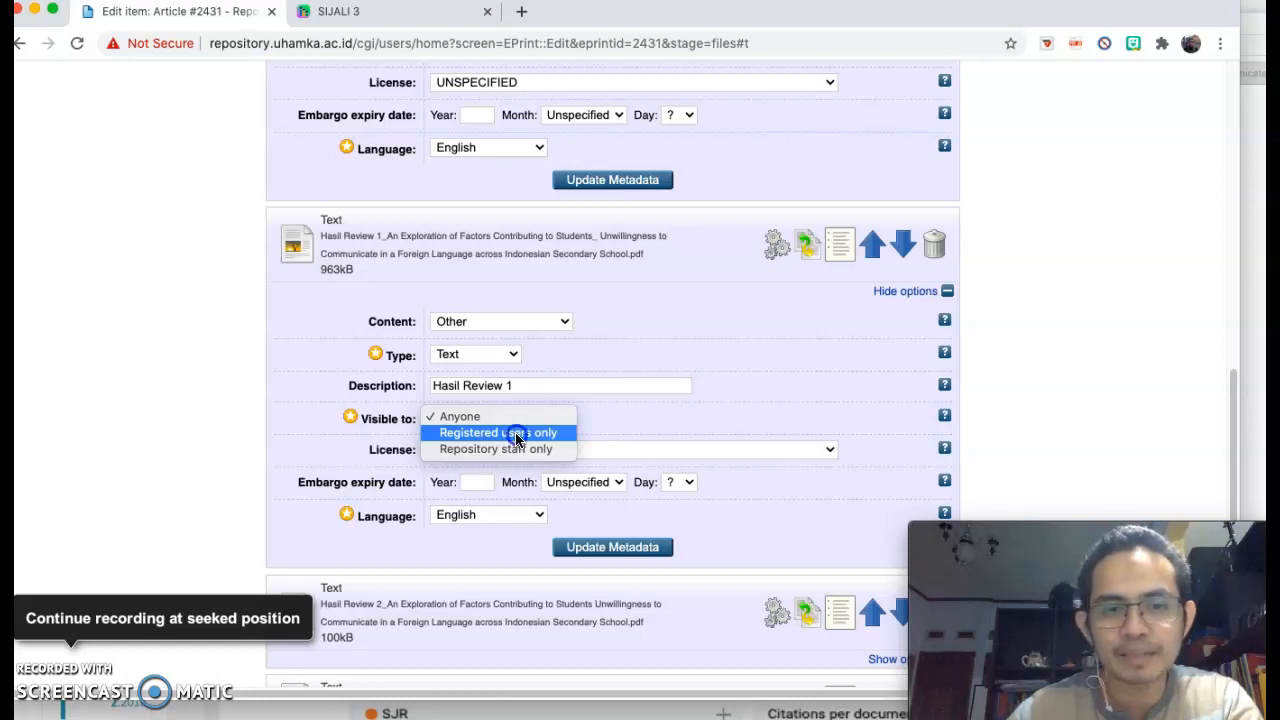
click(516, 437)
Give the Hasil Review 2 document the content Published Version, the description "Hasil Review 2" and visibility for registered users only
scroll(614, 412, down, 3)
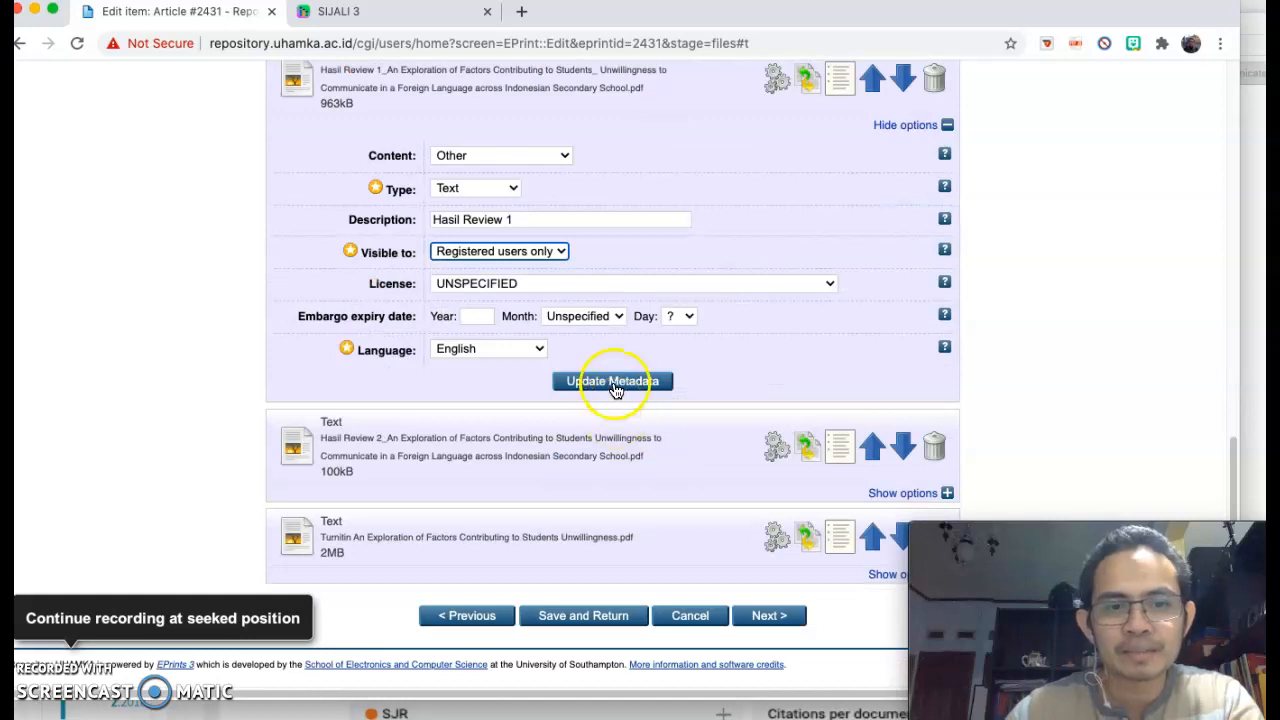
click(945, 493)
scroll(514, 491, down, 5)
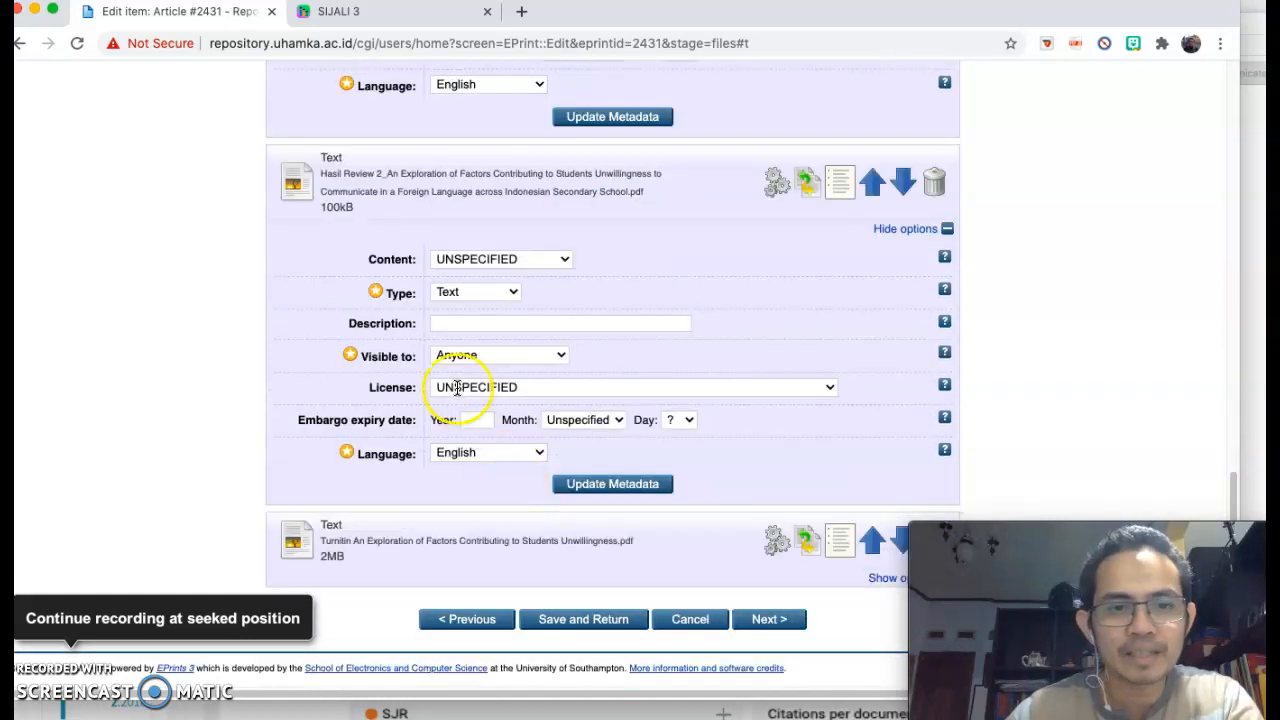
click(484, 259)
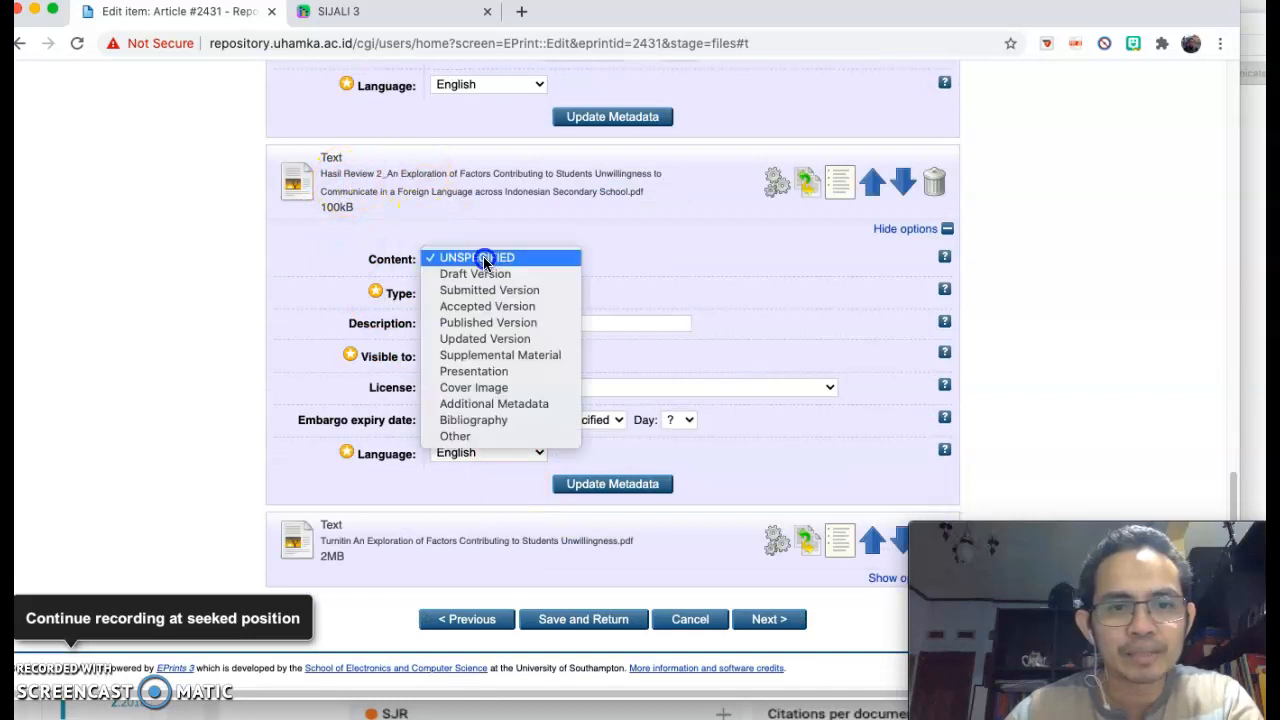
click(486, 322)
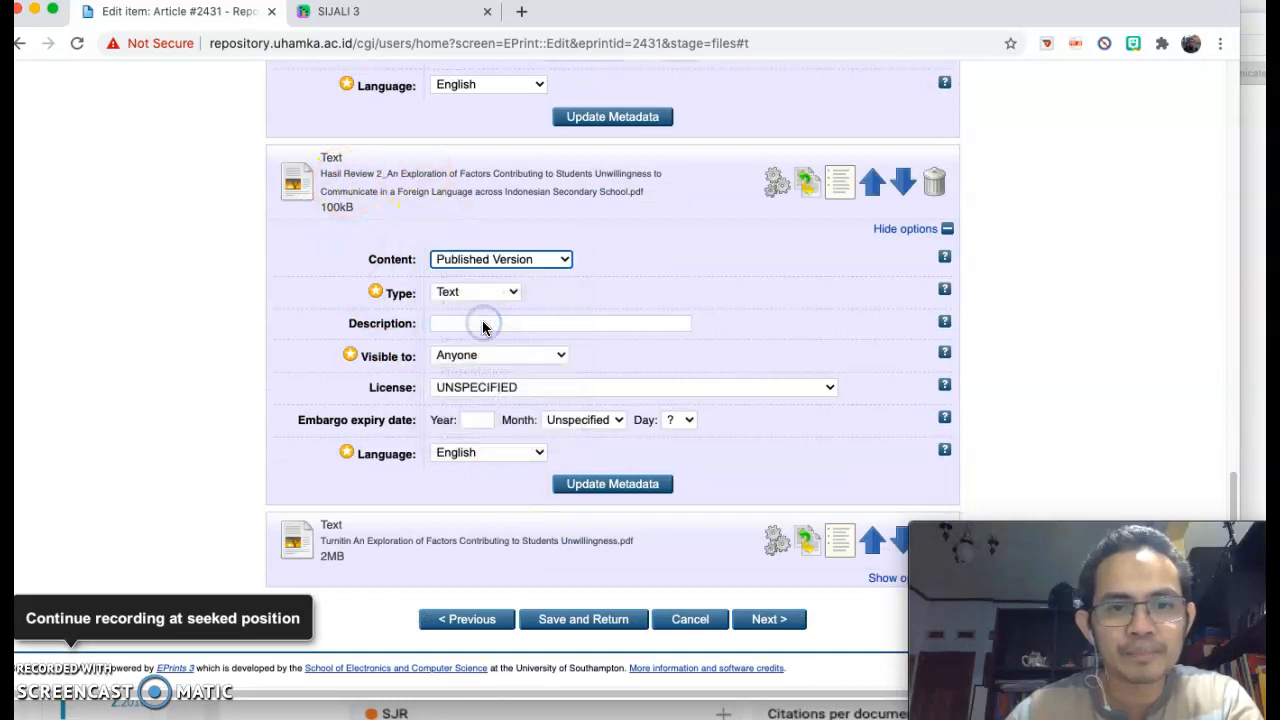
click(480, 323)
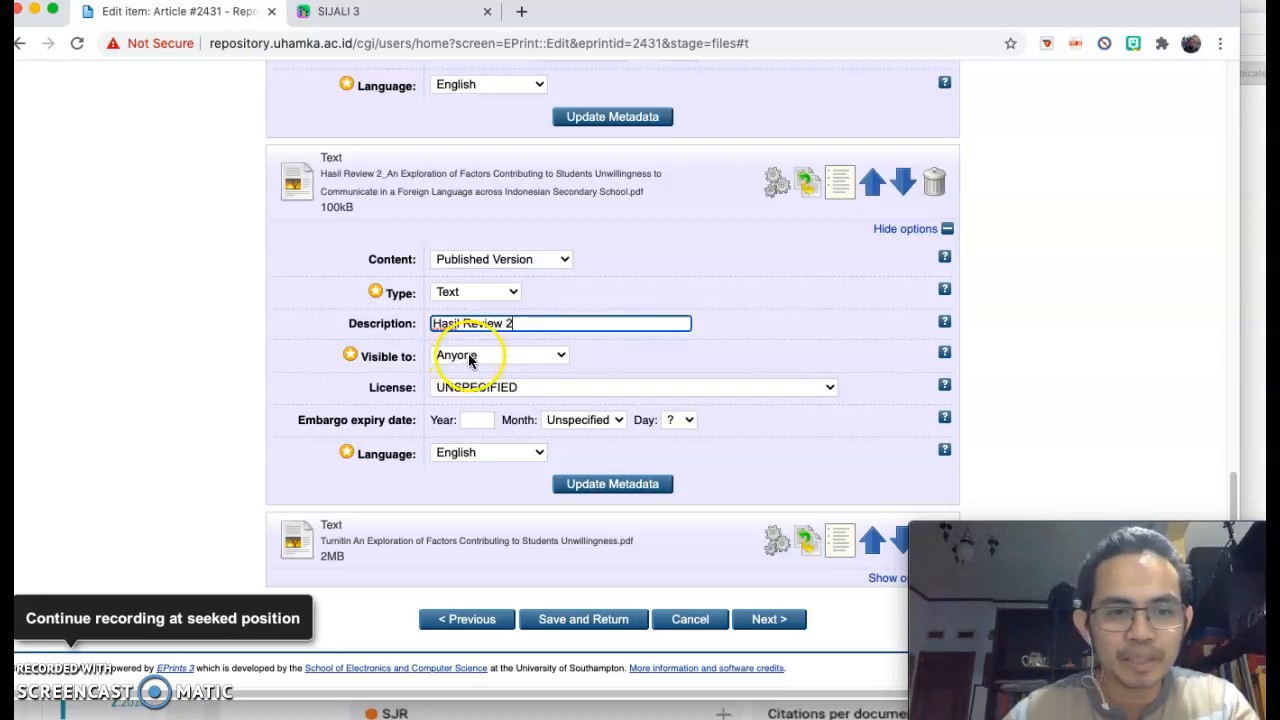
click(470, 357)
click(475, 371)
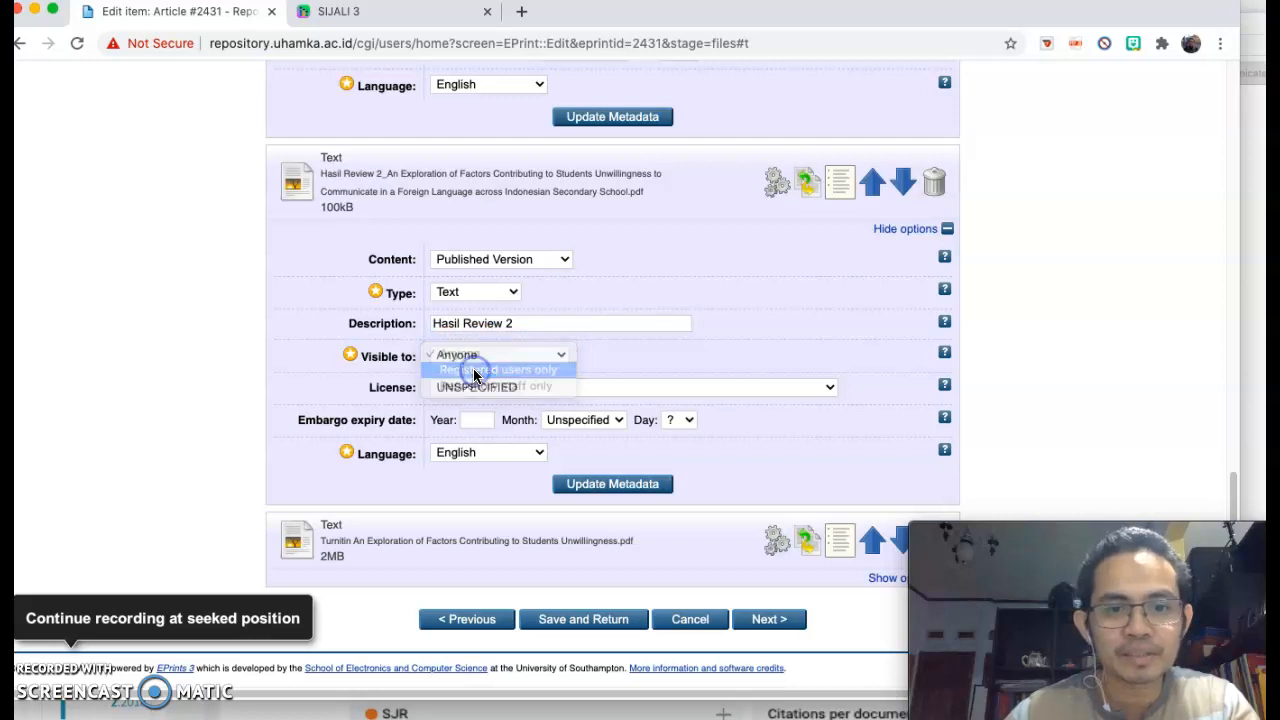
Reduce the browser's page zoom to 80%
scroll(473, 368, down, 1)
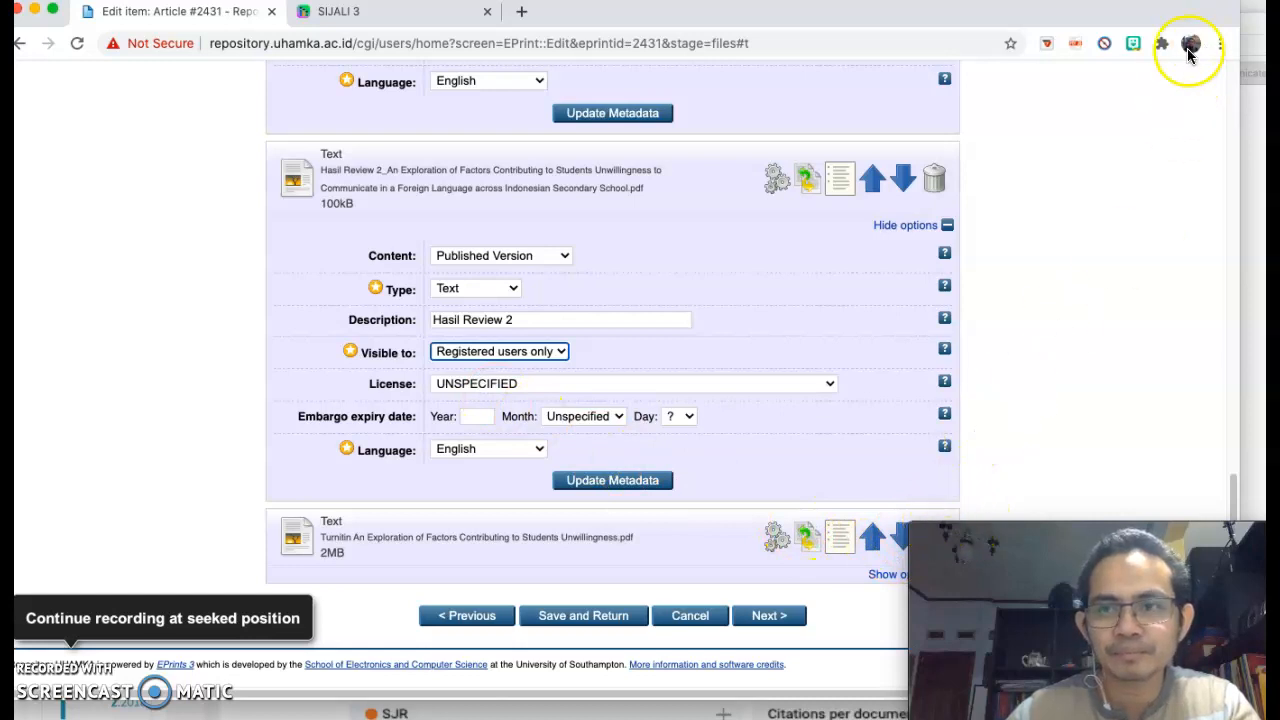
click(1220, 43)
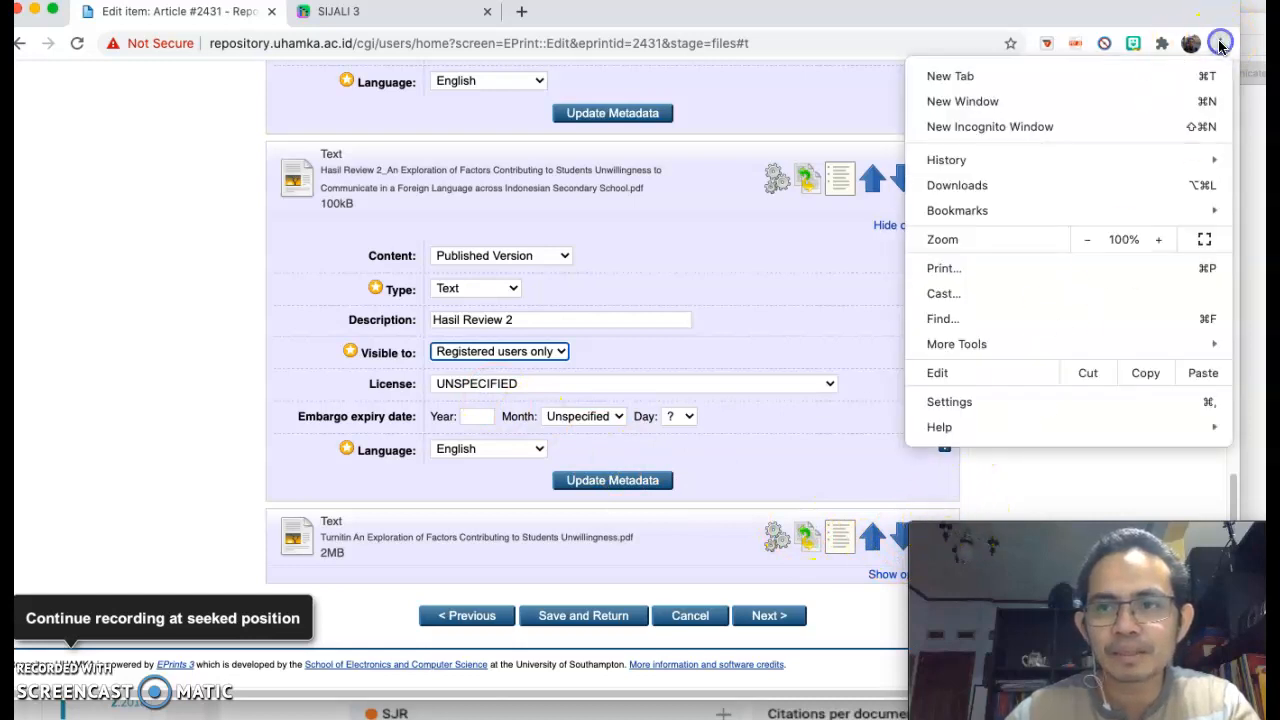
click(1160, 240)
click(1089, 243)
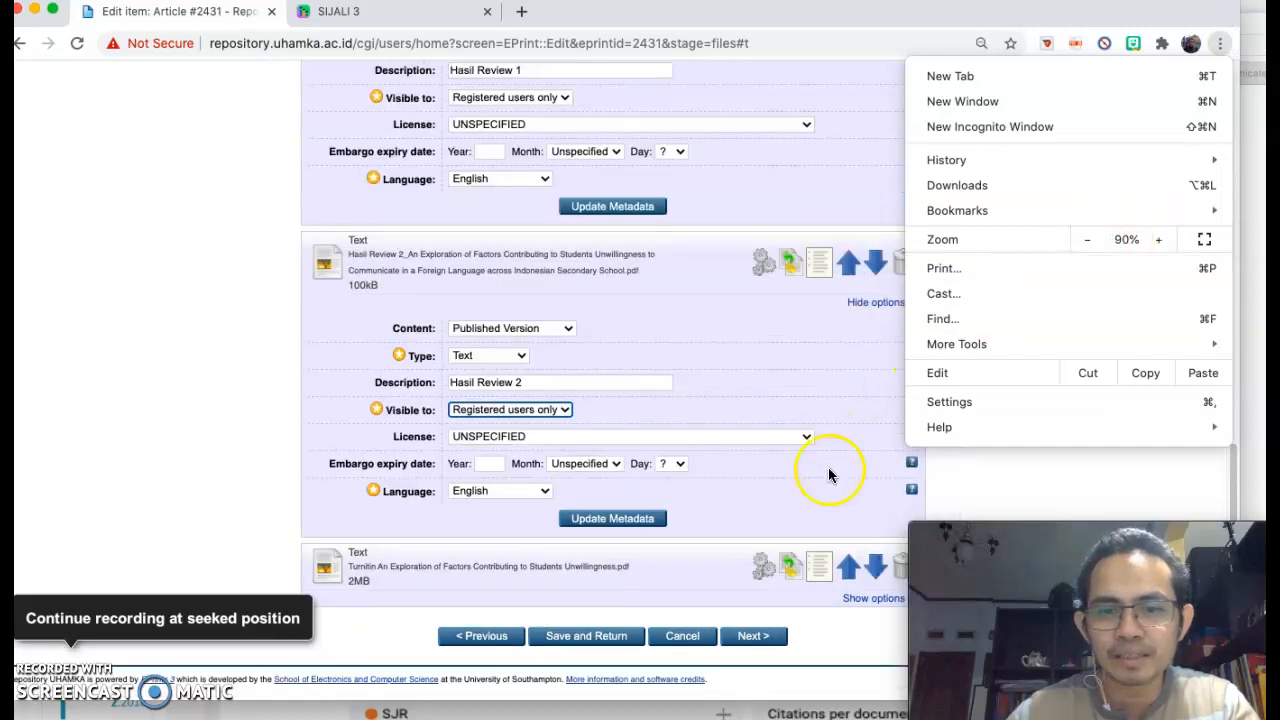
click(1087, 240)
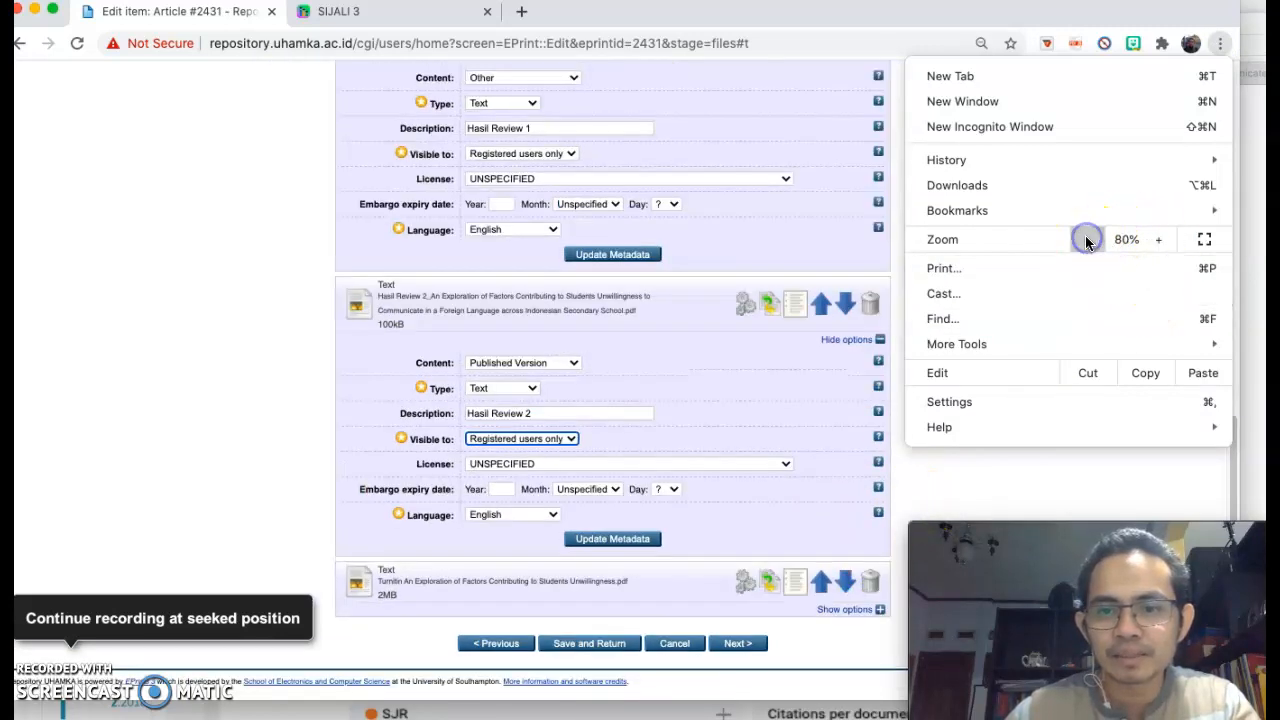
Show the options of the Turnitin document and set its content to Other
click(880, 609)
click(880, 609)
scroll(737, 555, down, 3)
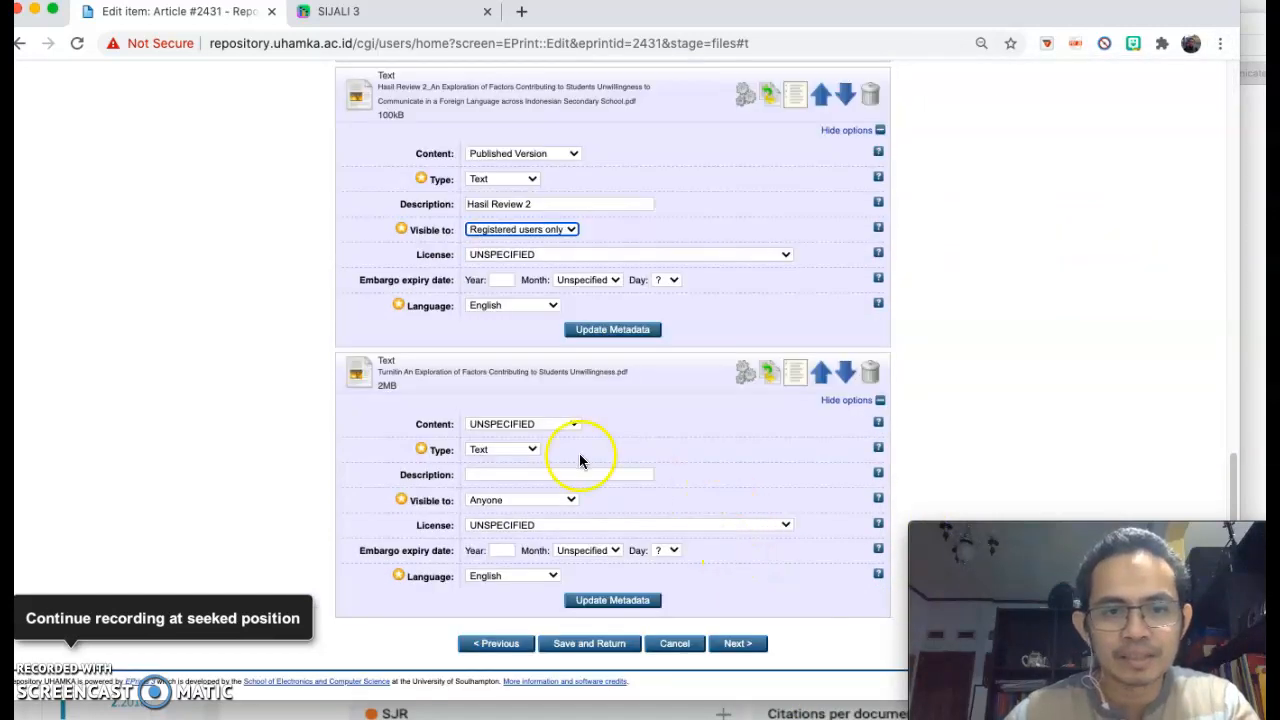
click(555, 427)
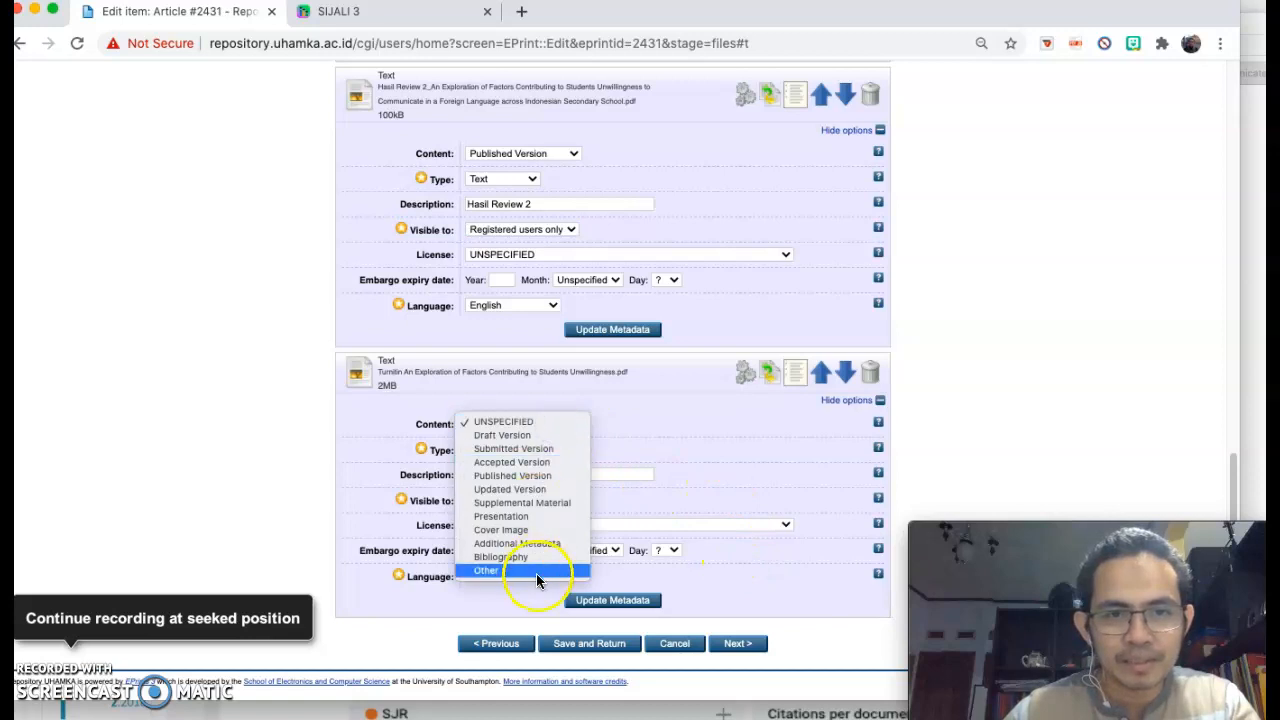
click(537, 575)
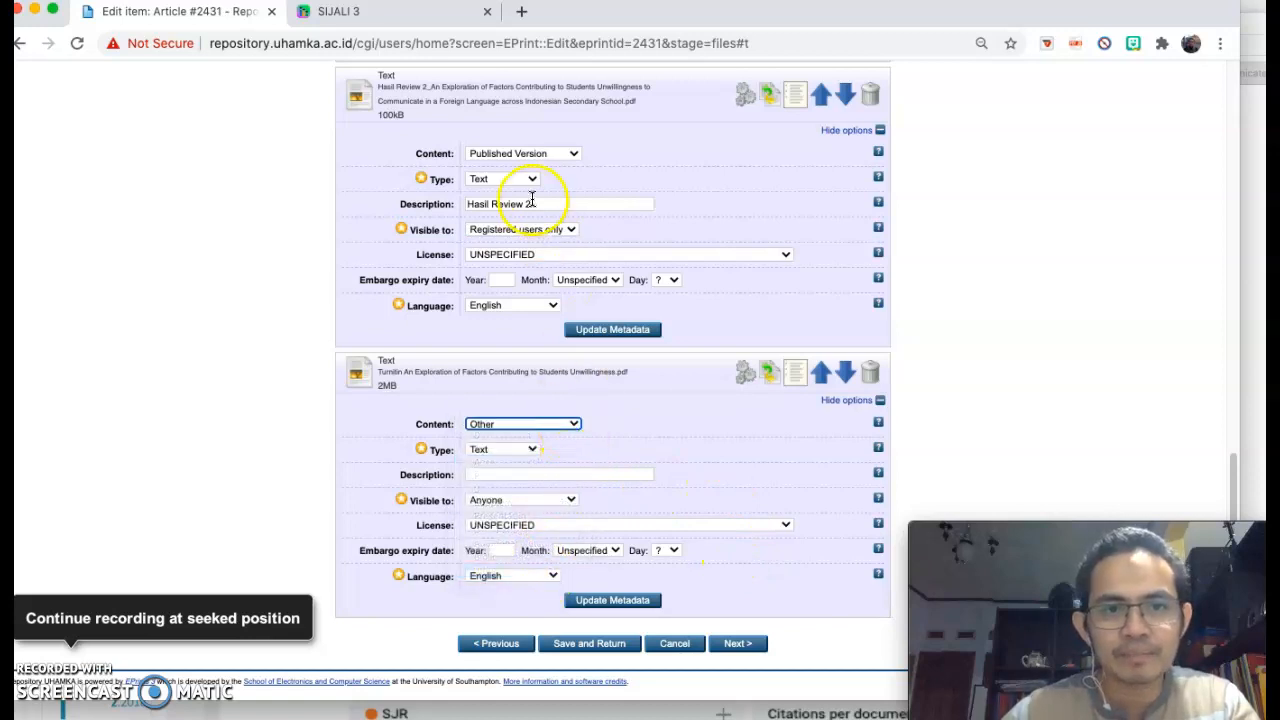
Change the Hasil Review 2 document's content to Other and compare it with the Hasil Review 1 settings
click(535, 157)
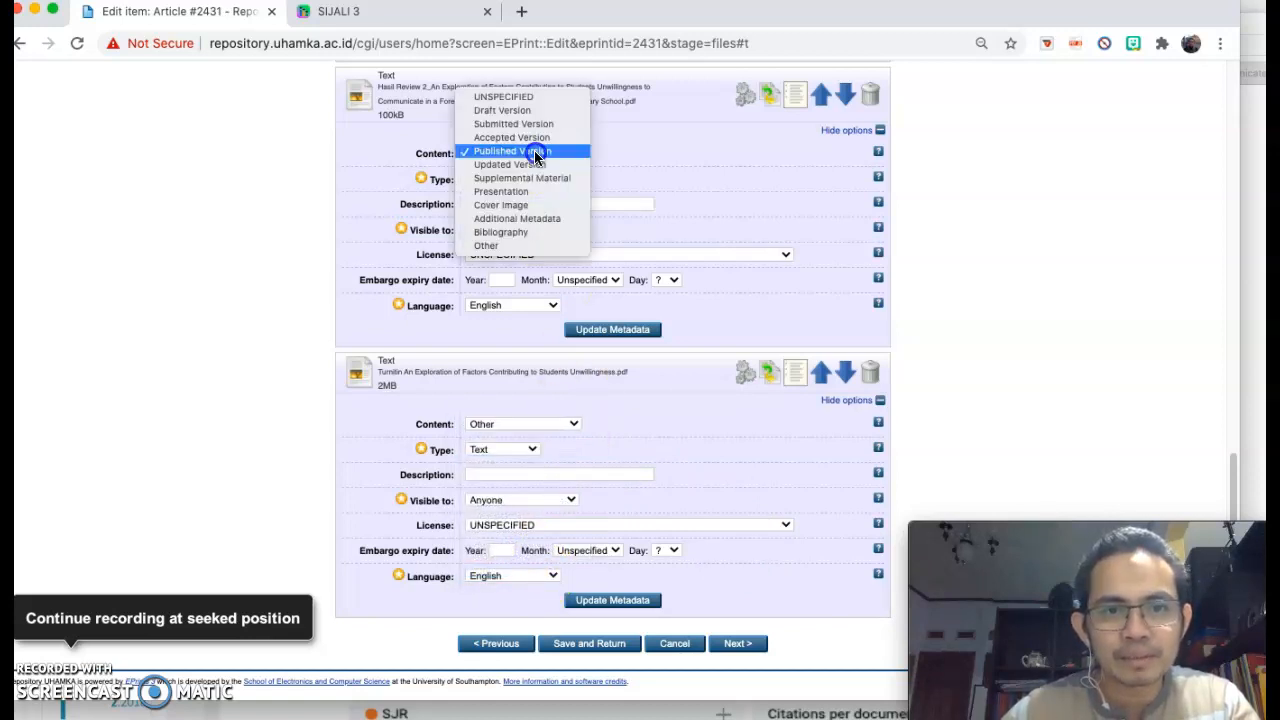
click(514, 247)
scroll(606, 237, up, 3)
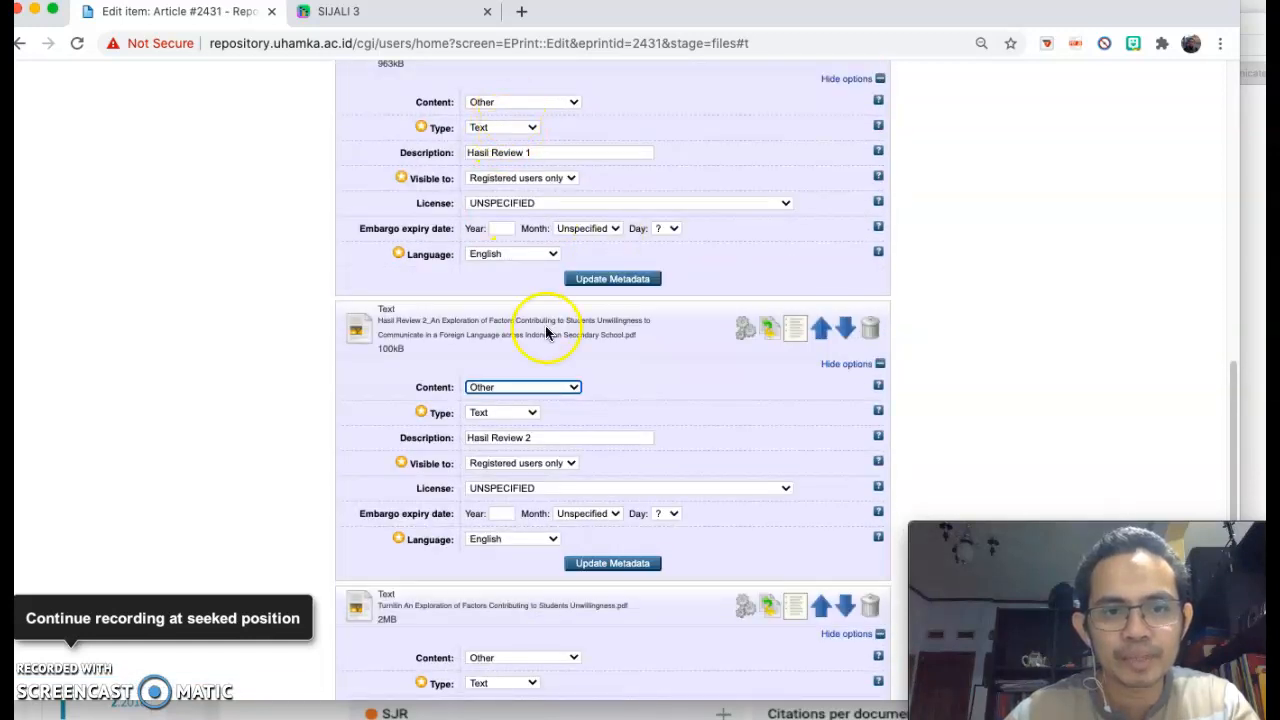
Describe the Turnitin document as "Hasil Turnitin", restrict it to registered users only, and proceed to the Details stage
scroll(543, 332, down, 3)
click(489, 472)
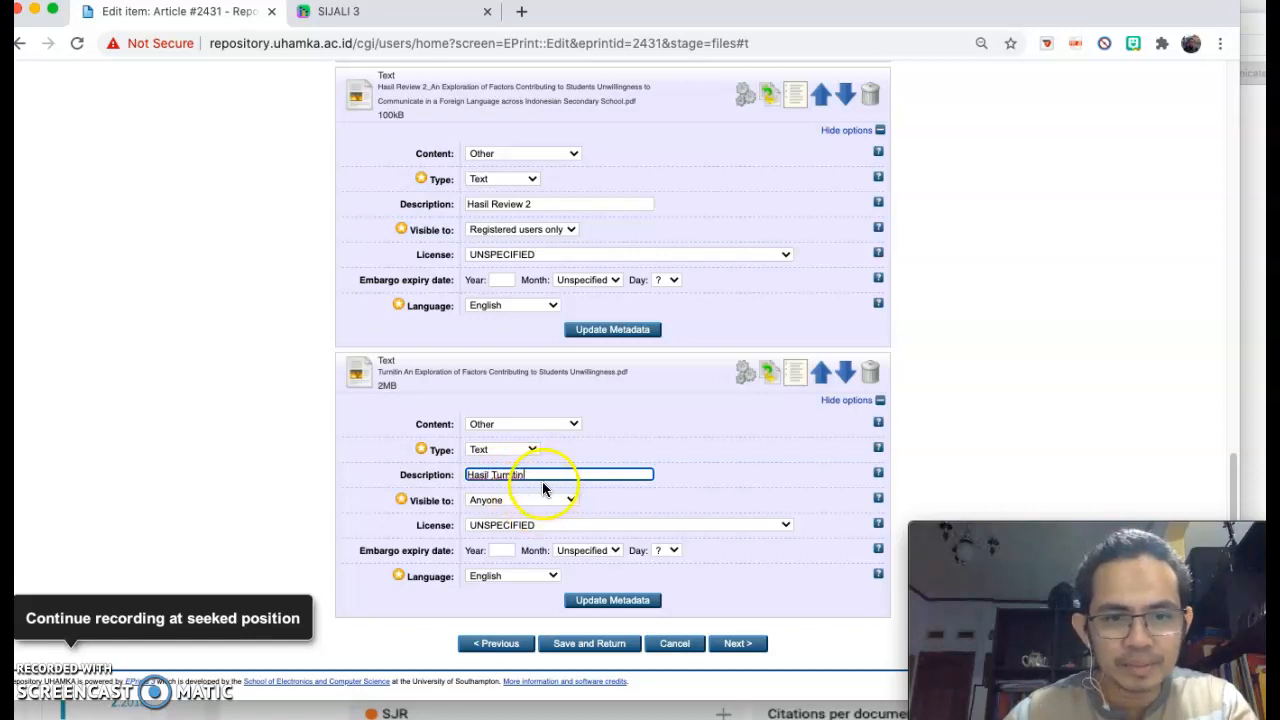
click(531, 500)
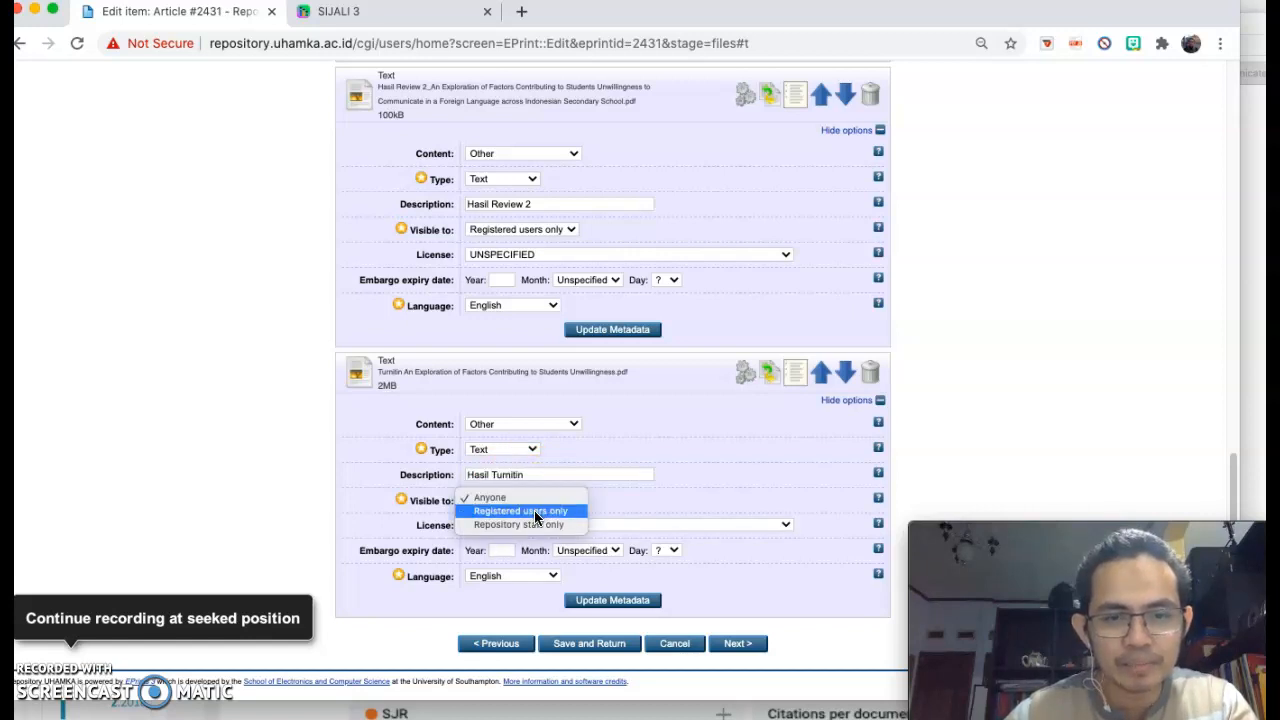
click(535, 512)
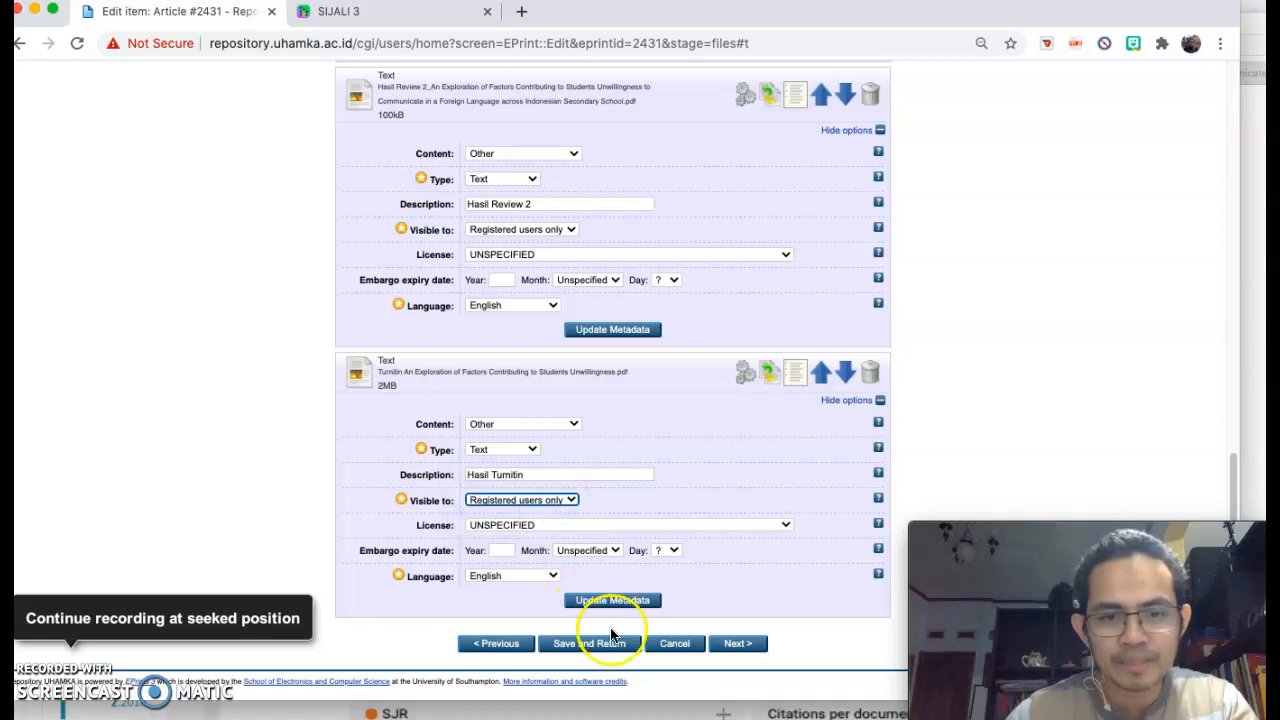
click(741, 645)
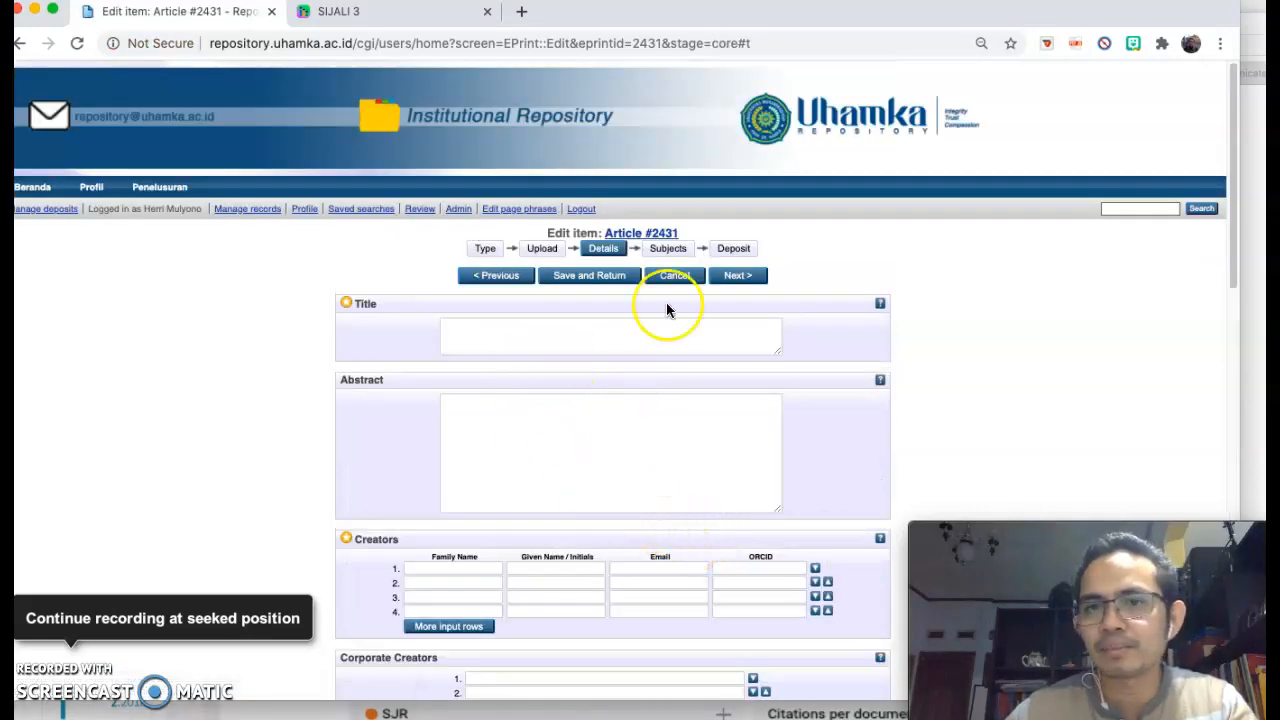
Switch to Preview and copy the full article title from the first article page of the "An Exploration of Factors" PDF
key(super+Tab)
scroll(701, 301, down, 5)
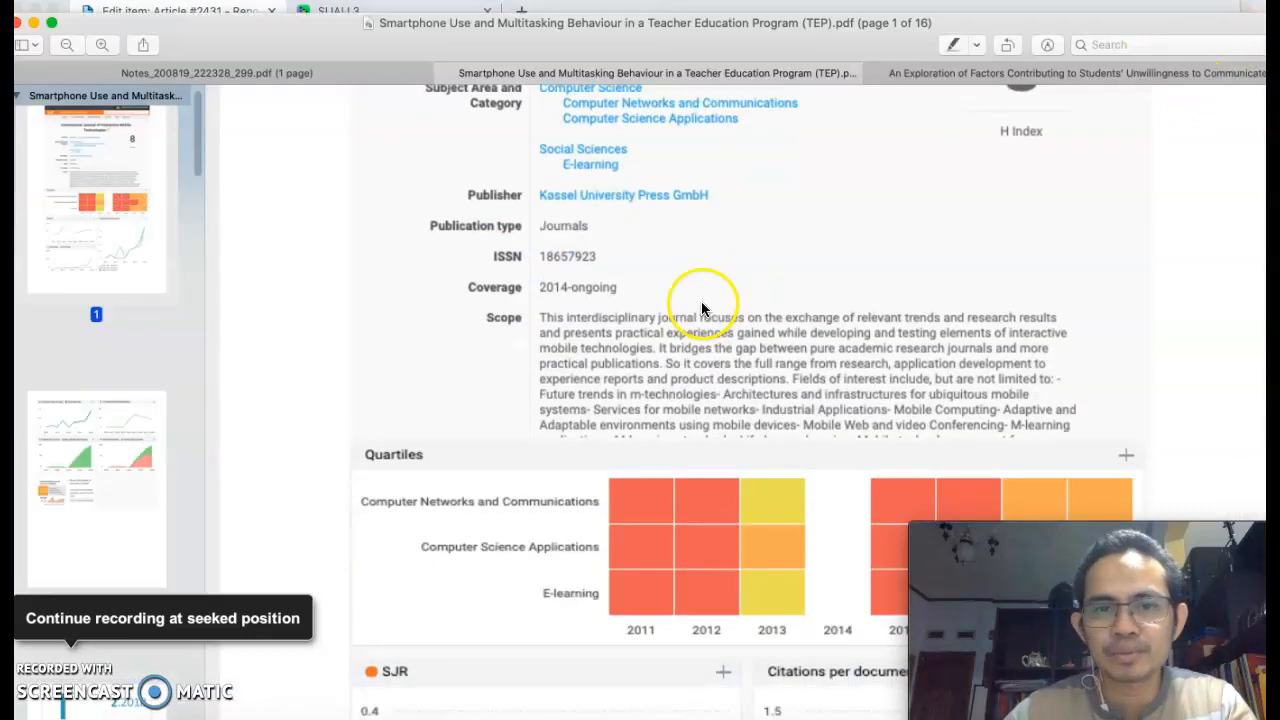
click(928, 77)
scroll(600, 345, down, 4)
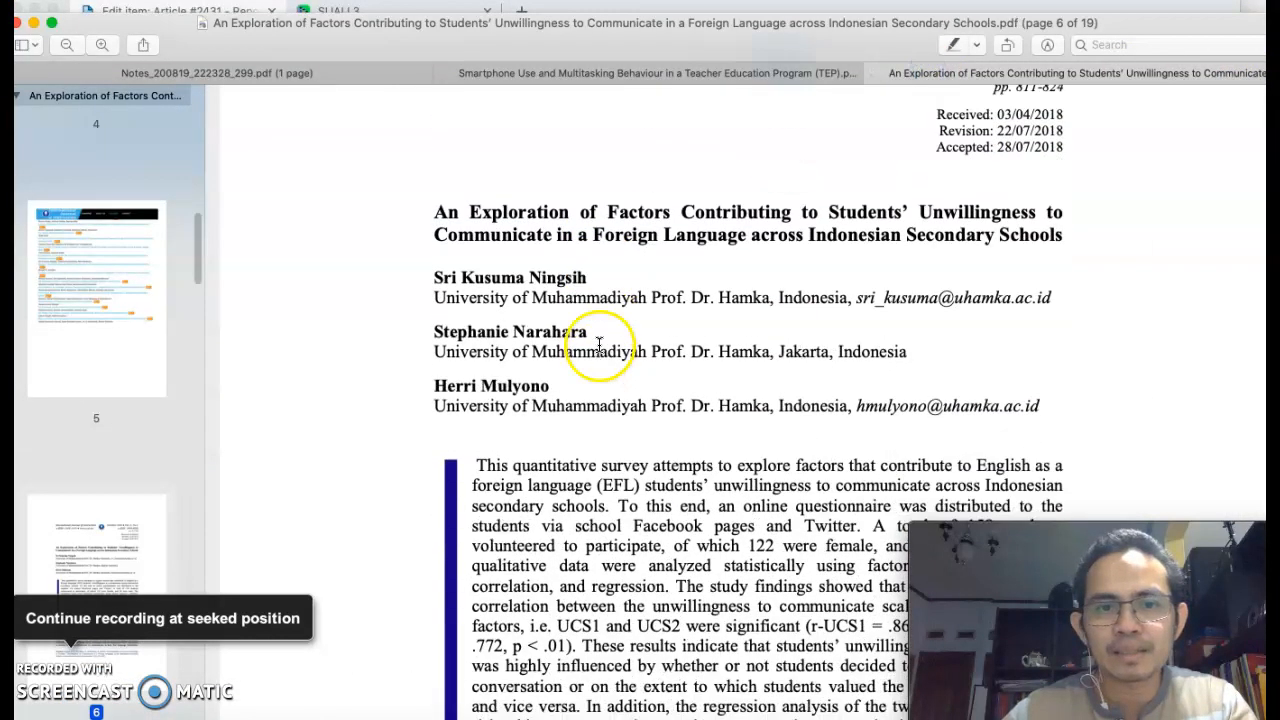
drag(430, 210, 1034, 249)
key(super+c)
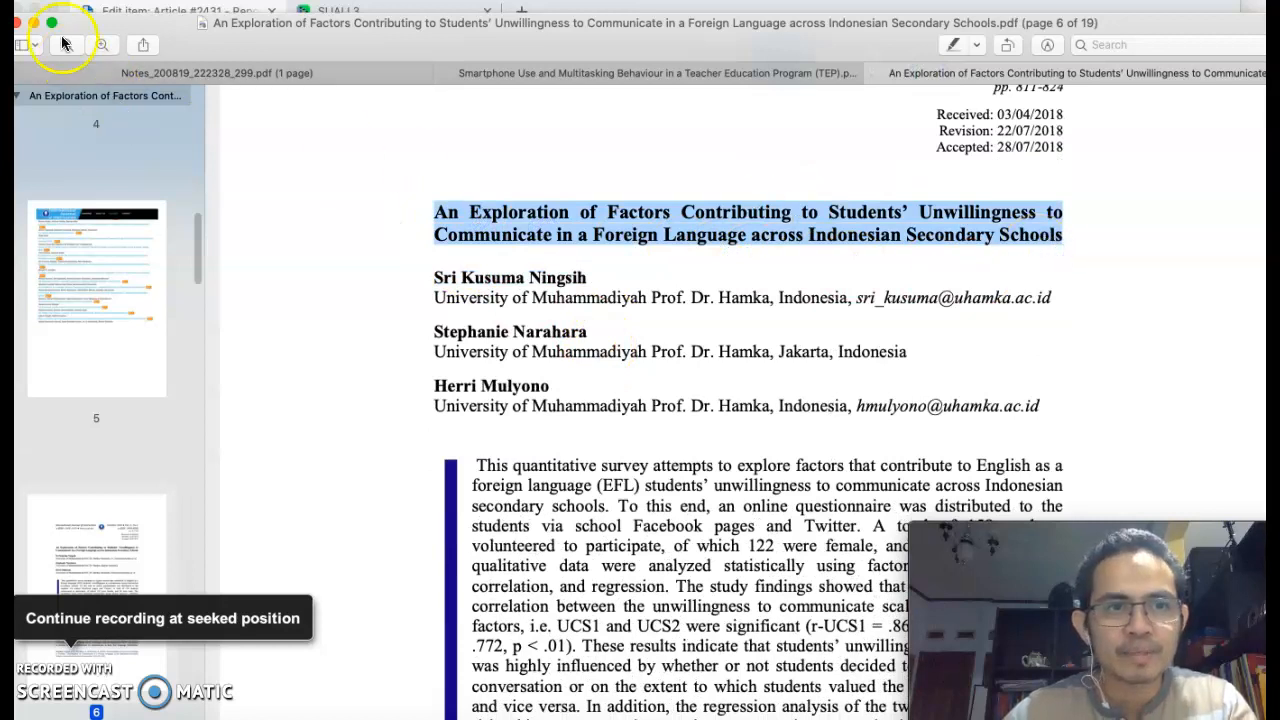
Paste the copied article title into the repository item's Title field and remove the line break within it
click(118, 10)
click(503, 329)
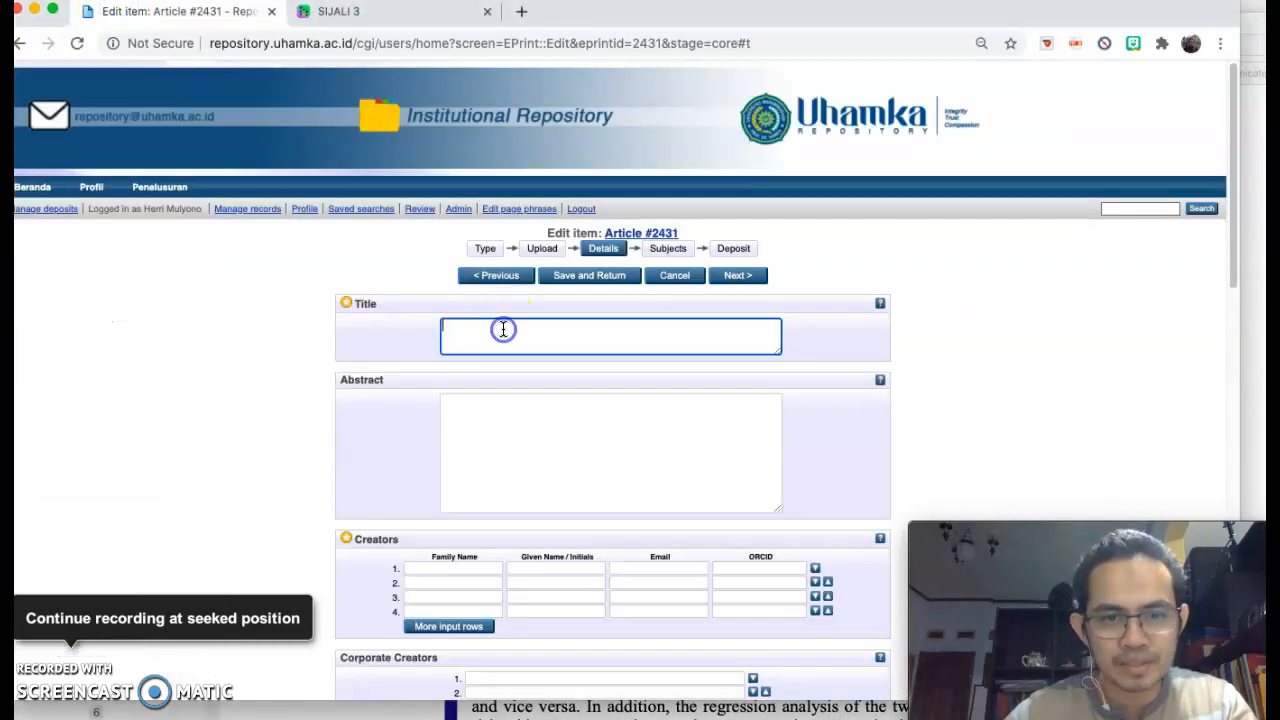
key(super+v)
click(443, 335)
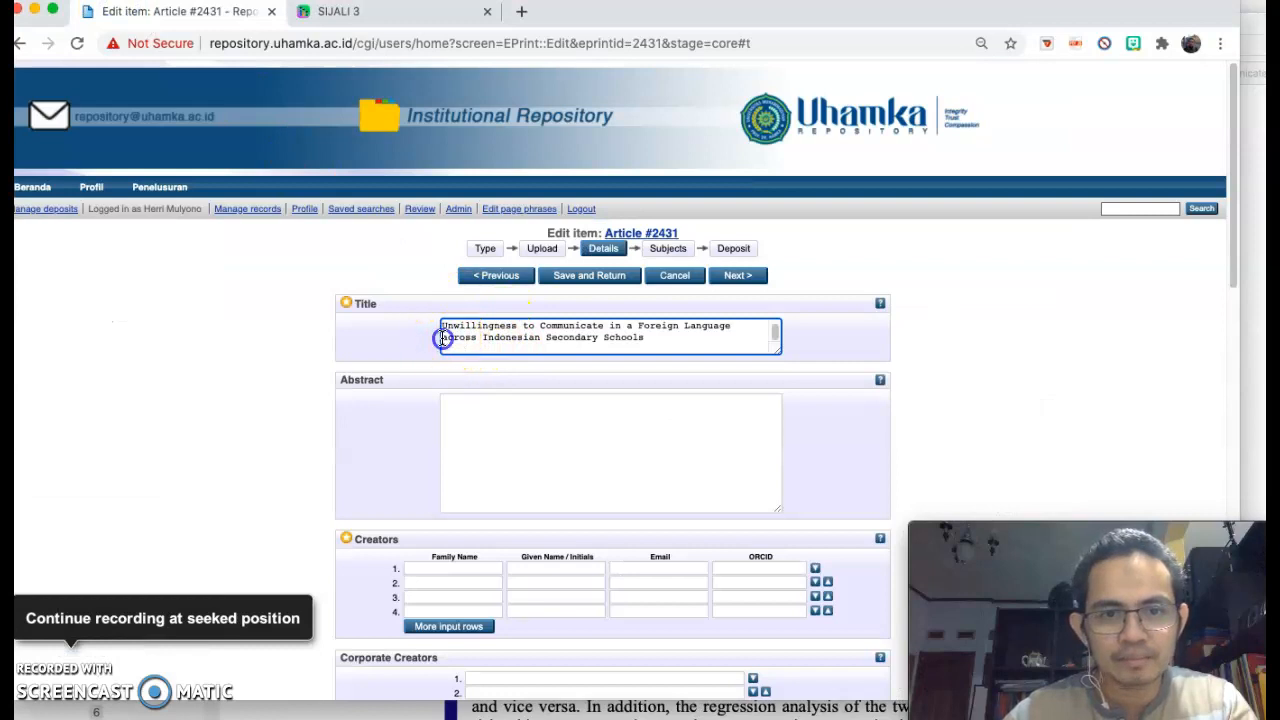
key(BackSpace)
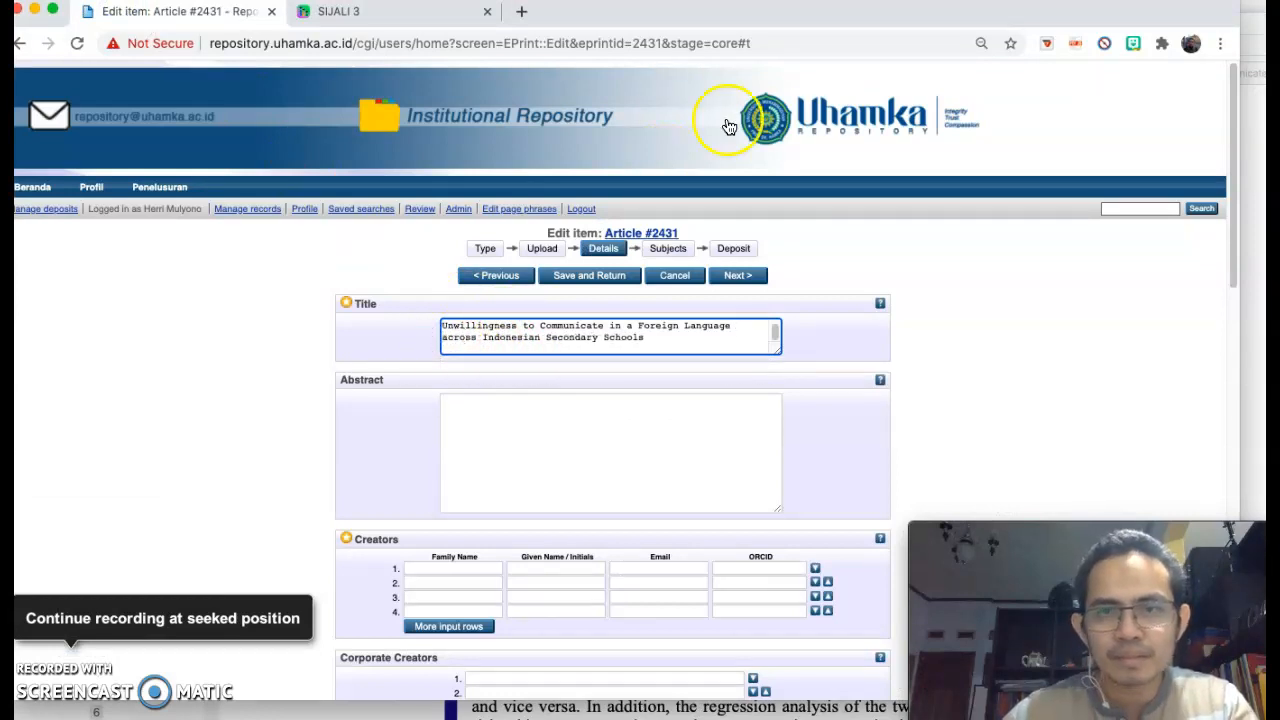
Copy the full abstract paragraph from the article PDF in Preview and paste it into the item's Abstract field in the browser
key(super+Tab)
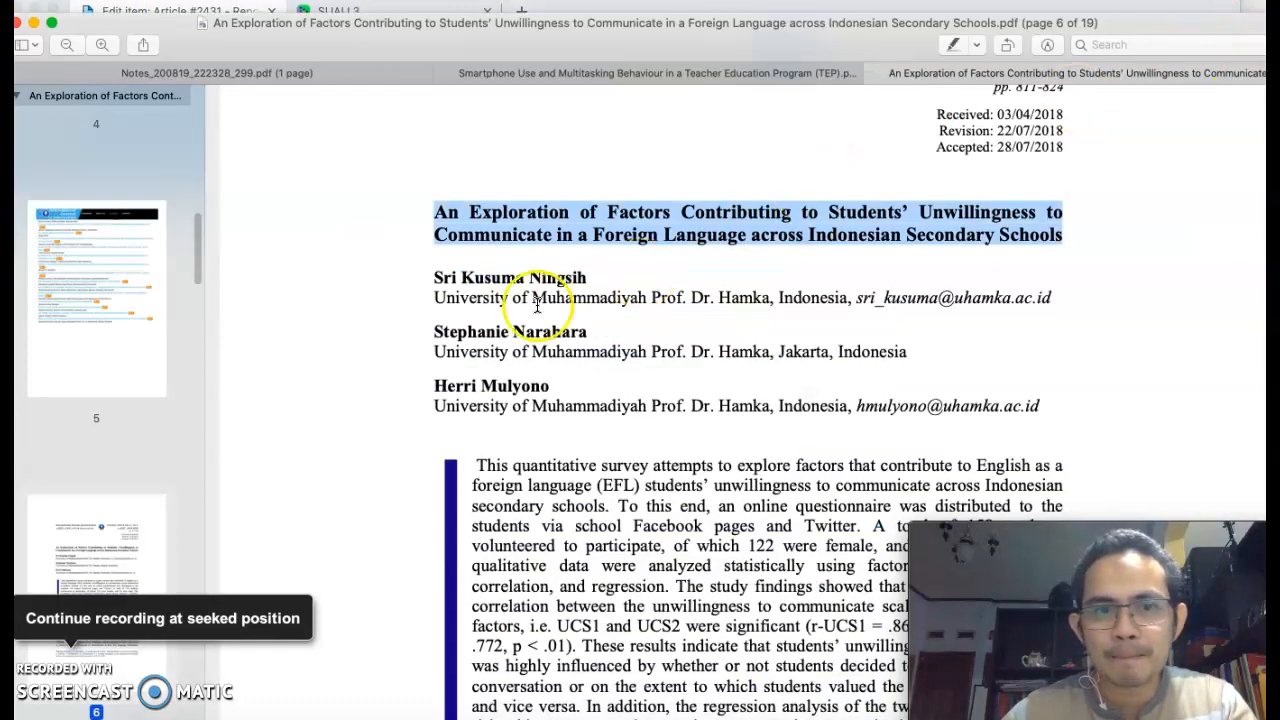
scroll(503, 460, down, 2)
scroll(503, 460, down, 1)
drag(474, 335, 612, 668)
key(super+c)
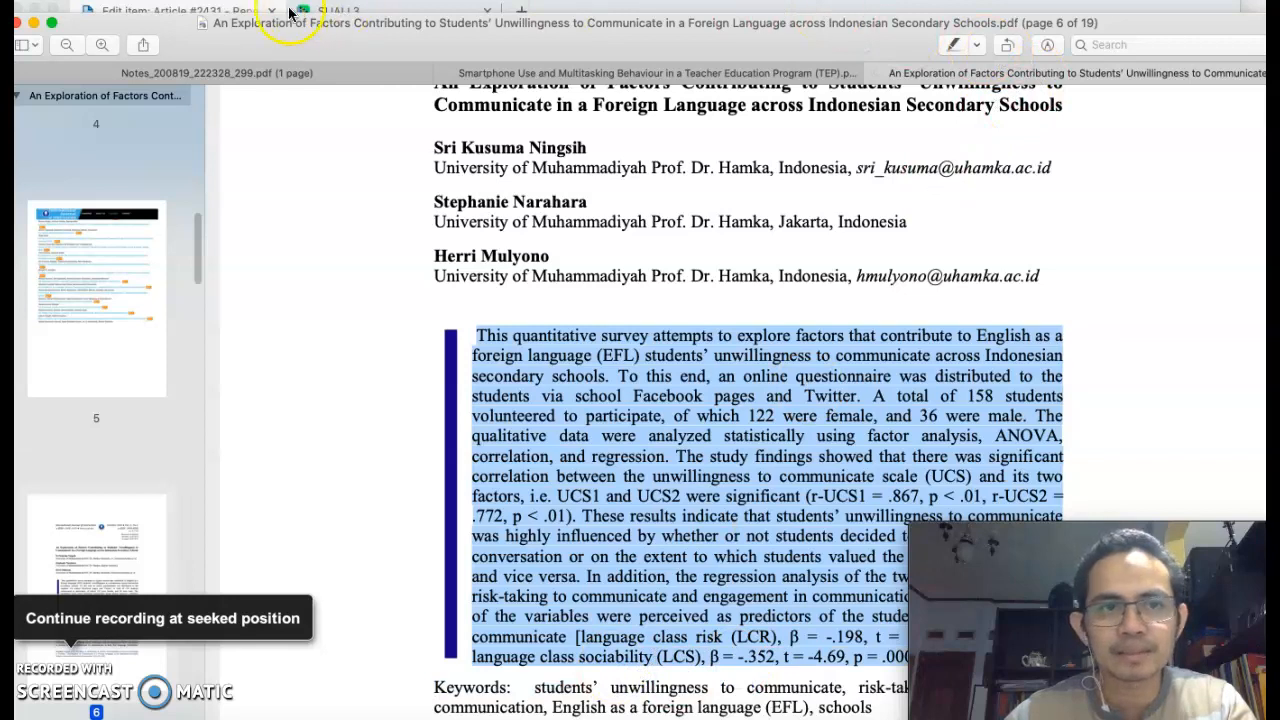
click(233, 10)
click(532, 437)
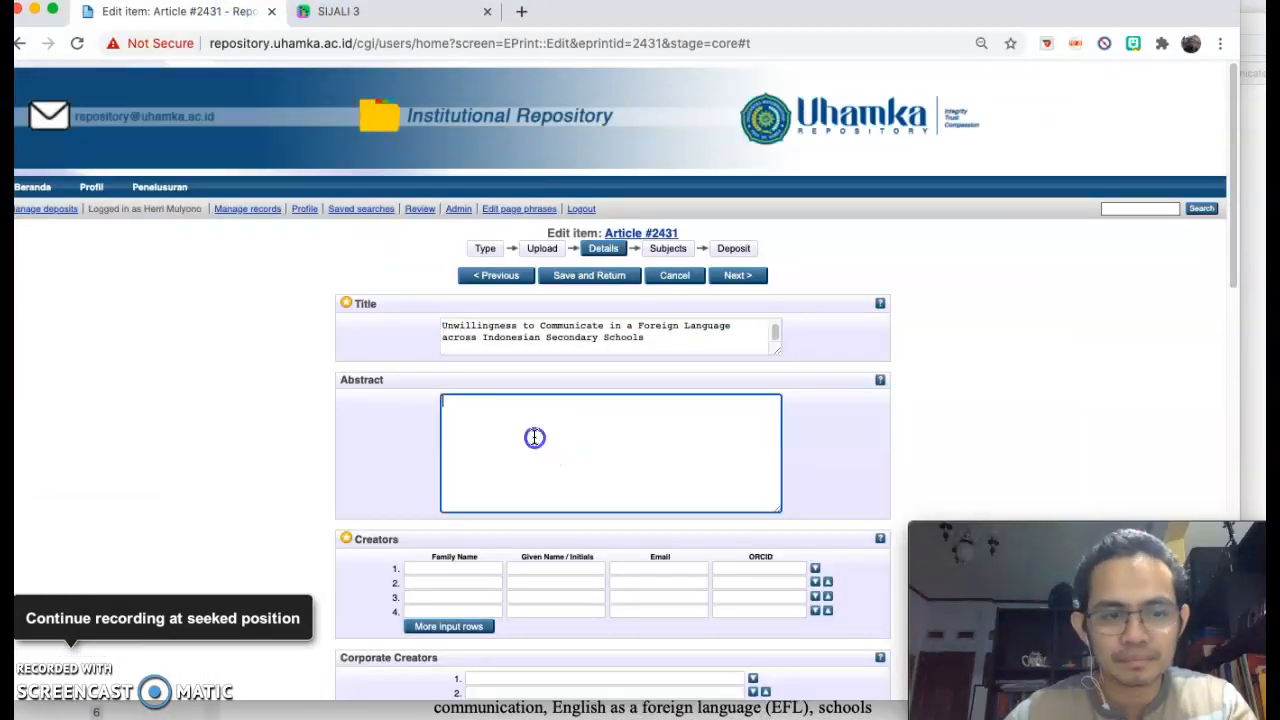
key(super+v)
Fill in the first creator's family and given names from the saved autofill entry
scroll(531, 437, down, 4)
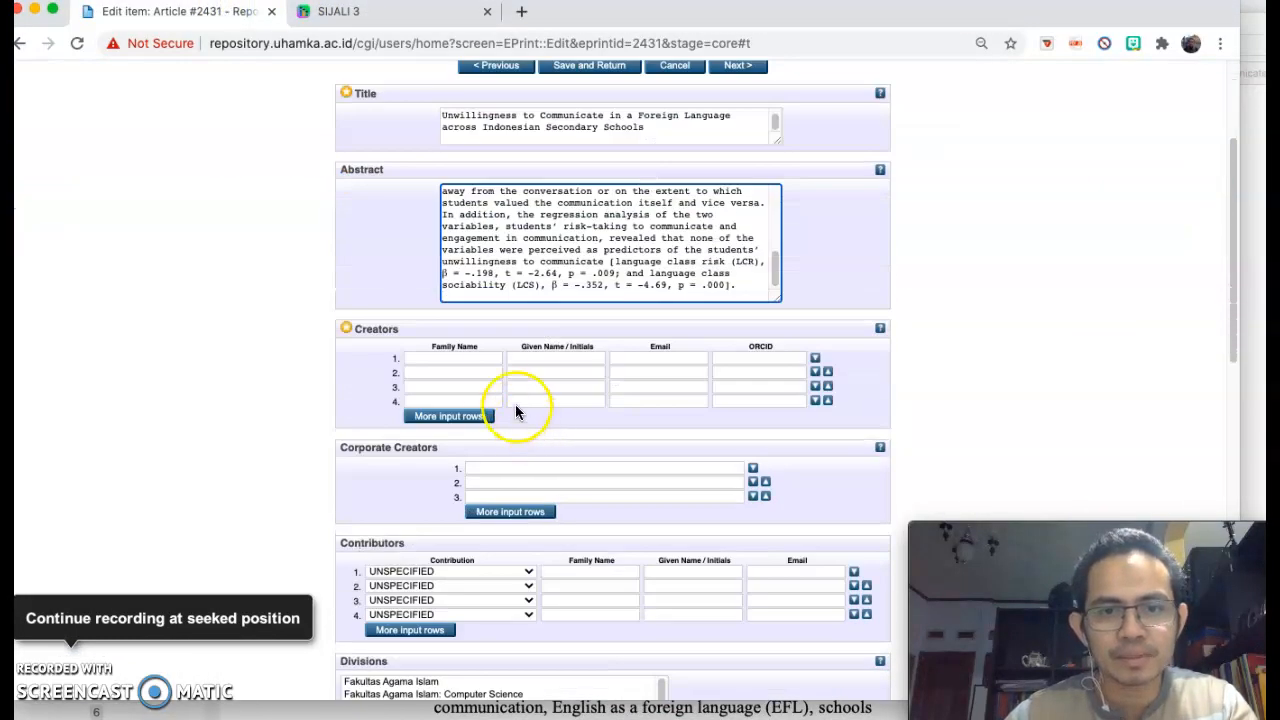
click(454, 360)
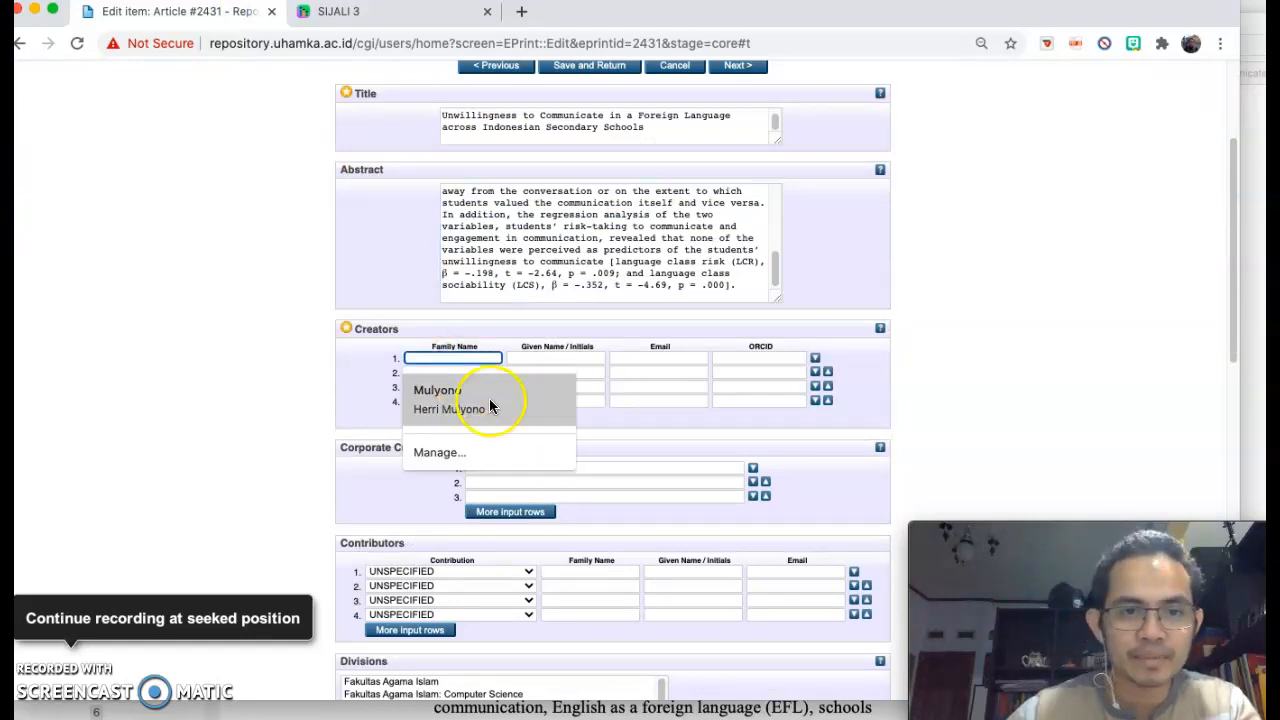
click(487, 408)
Add the article's first listed author as contributor 1, with contribution Author and the family and given names from the PDF
scroll(500, 470, down, 2)
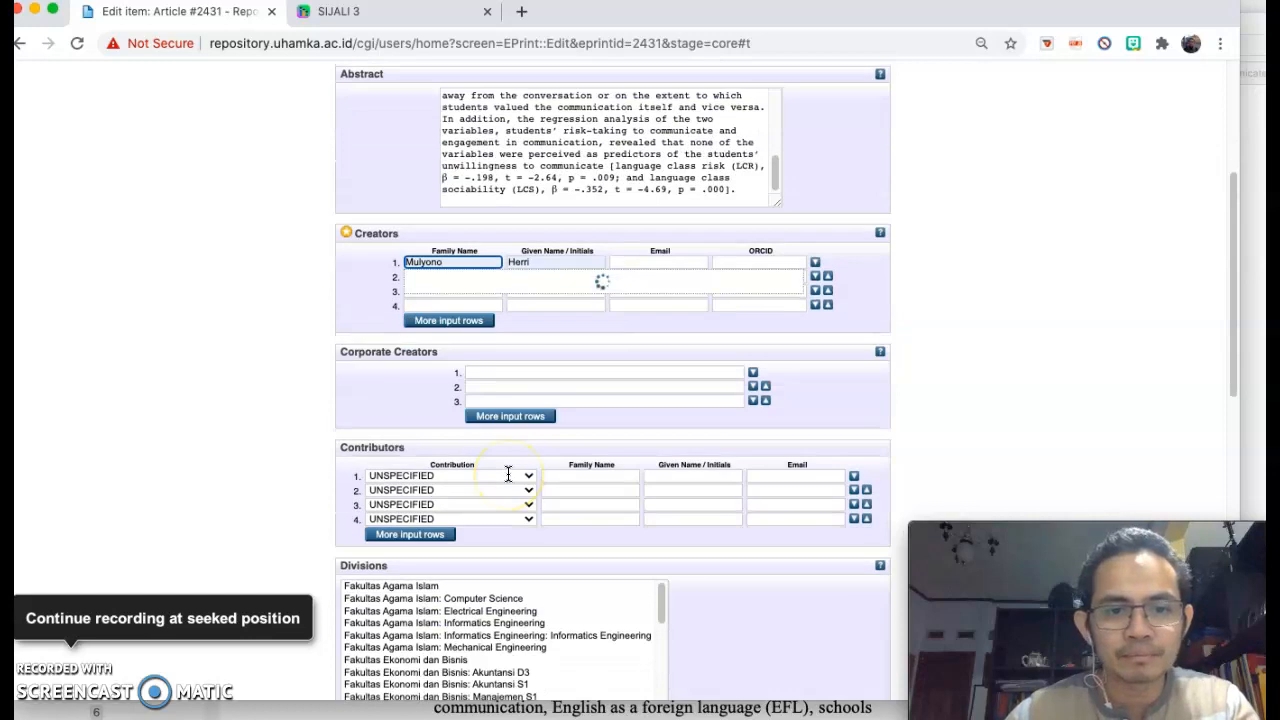
click(470, 476)
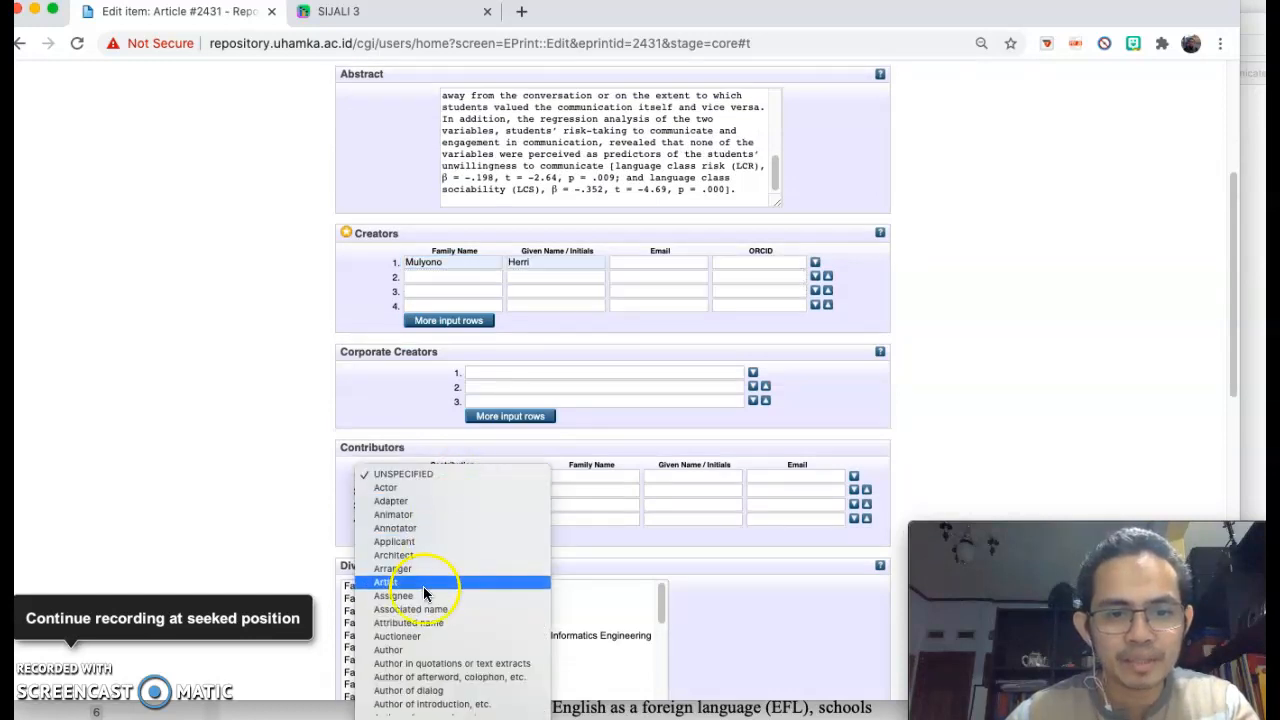
click(415, 650)
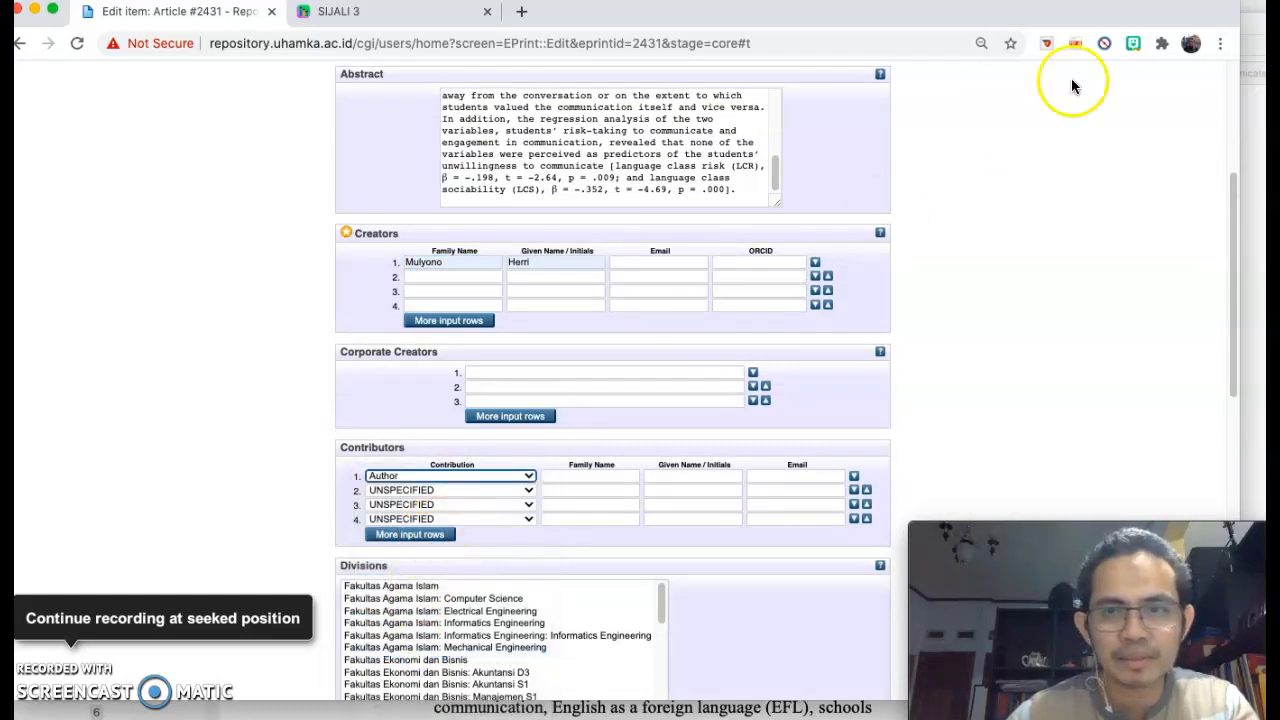
key(super+Tab)
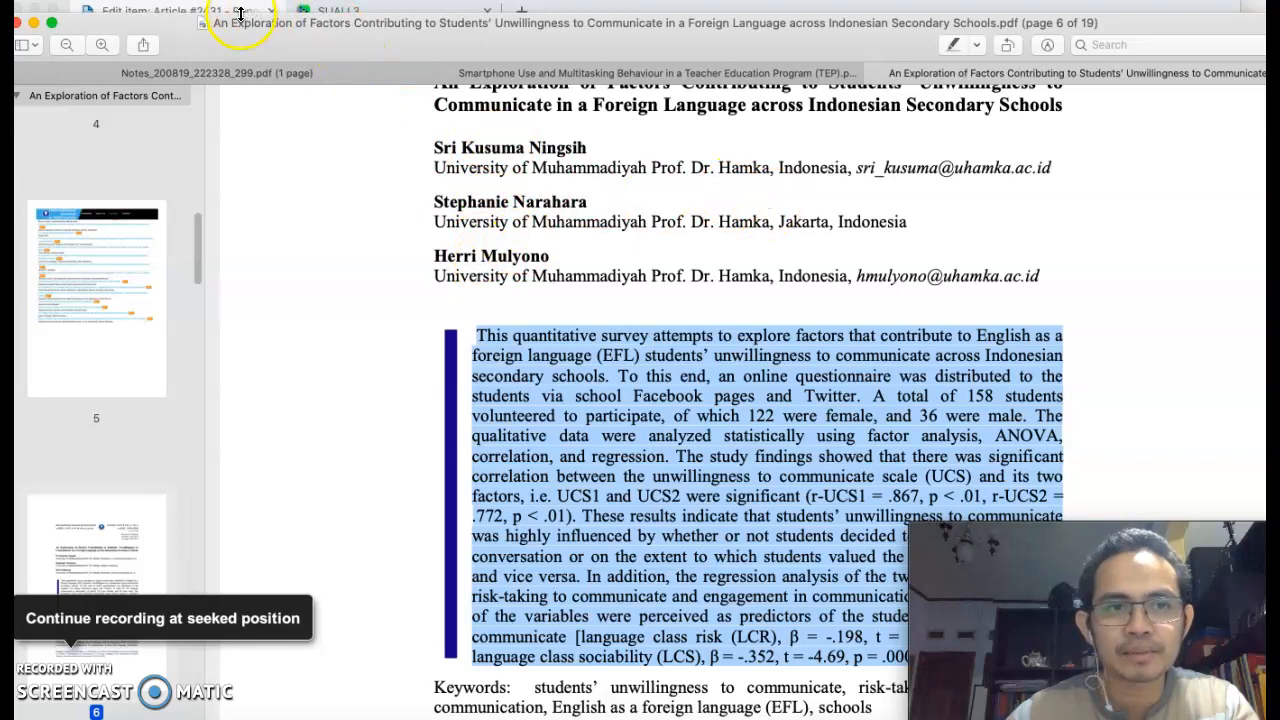
click(185, 11)
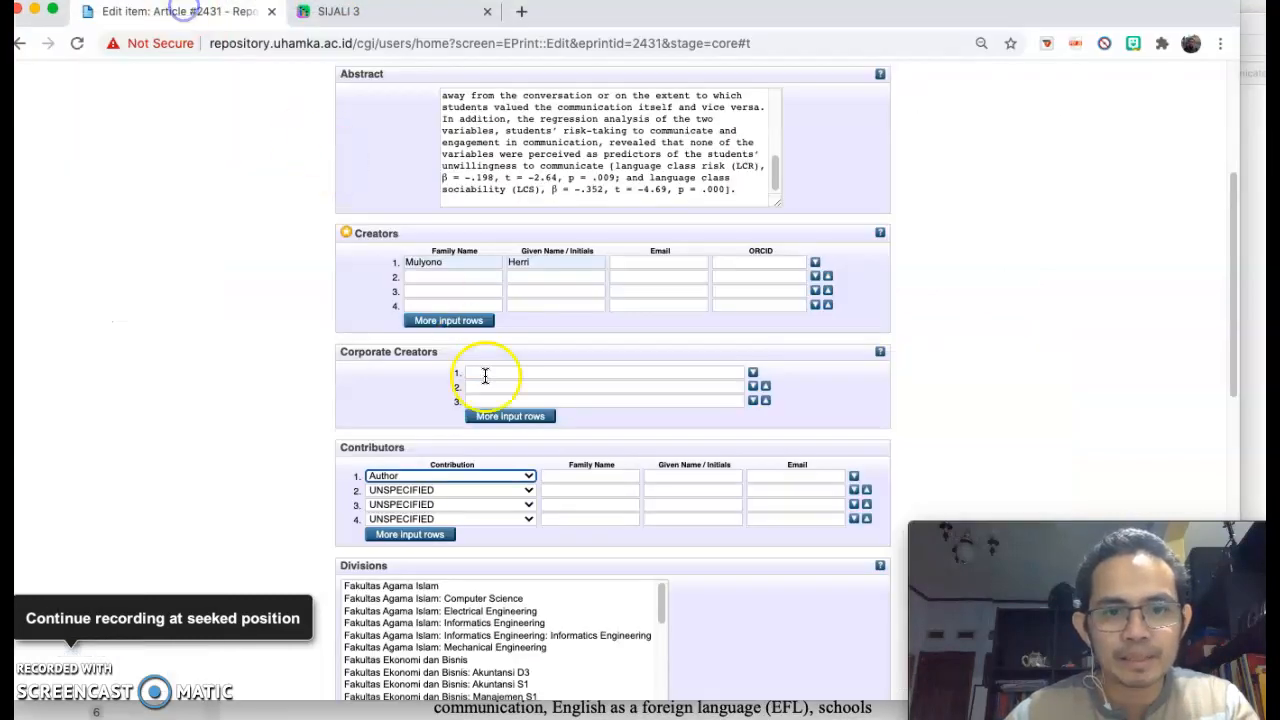
click(556, 476)
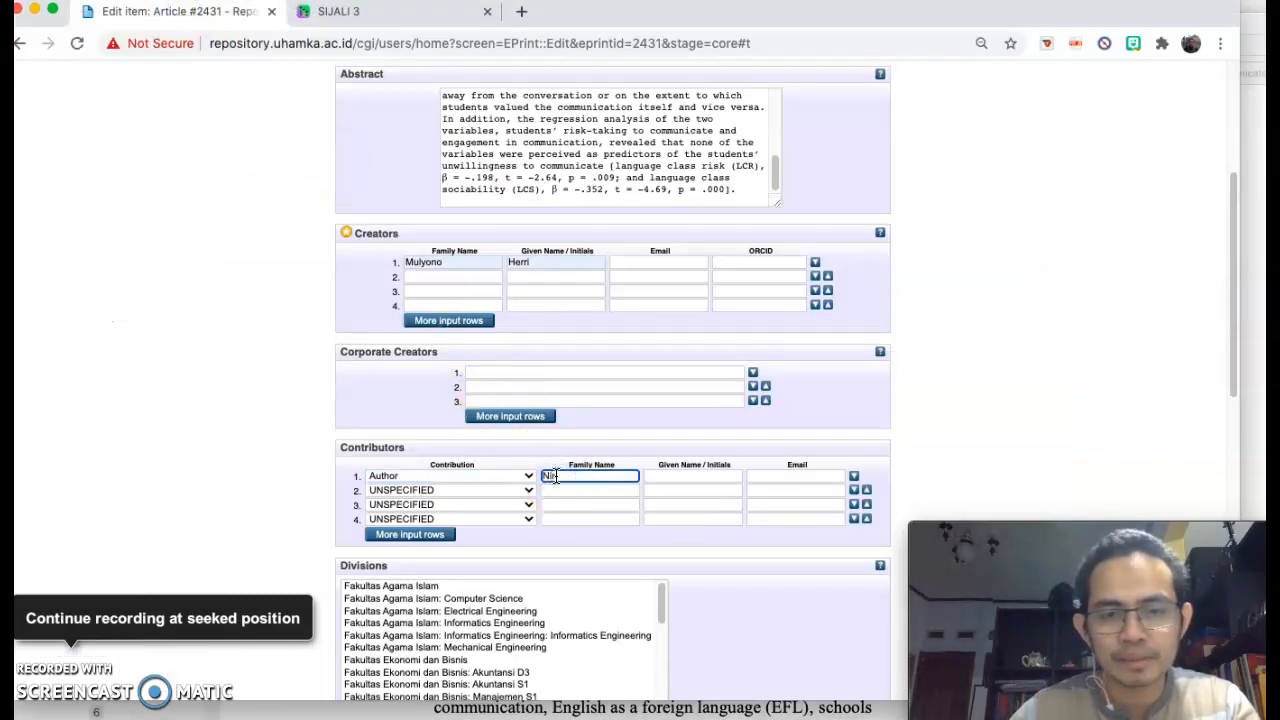
click(688, 477)
text(Sri Kus)
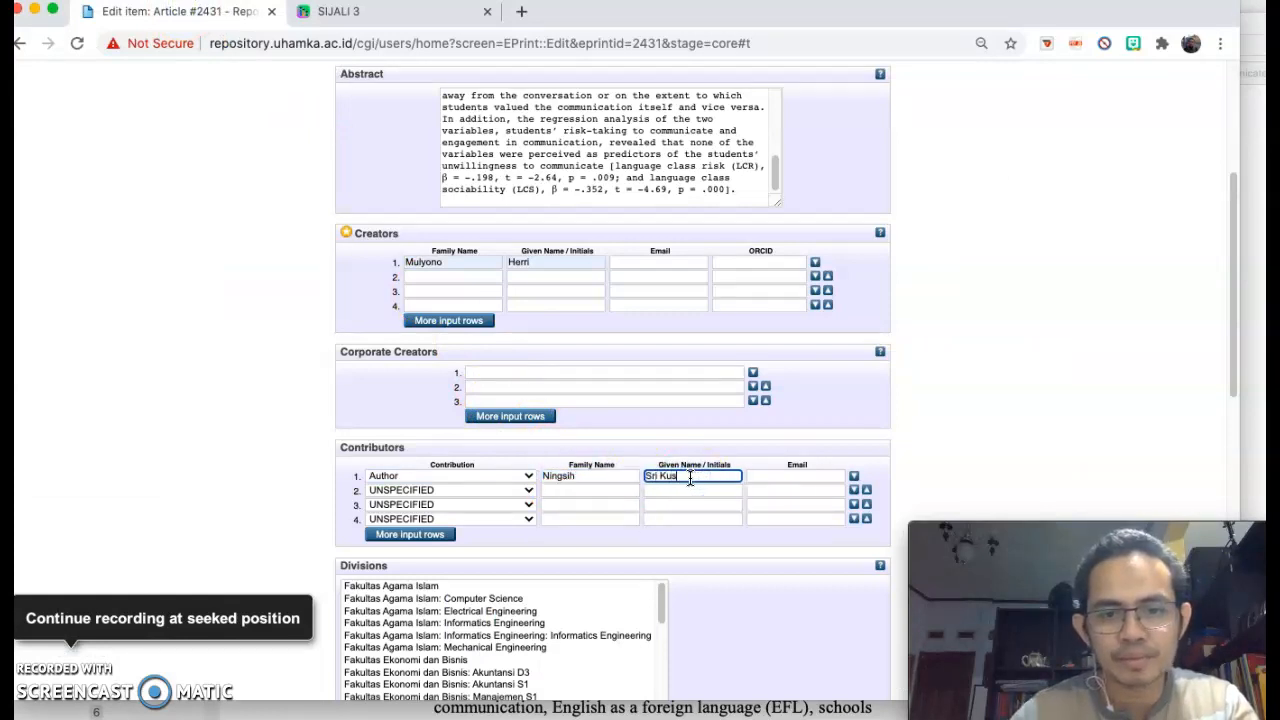
text(uma)
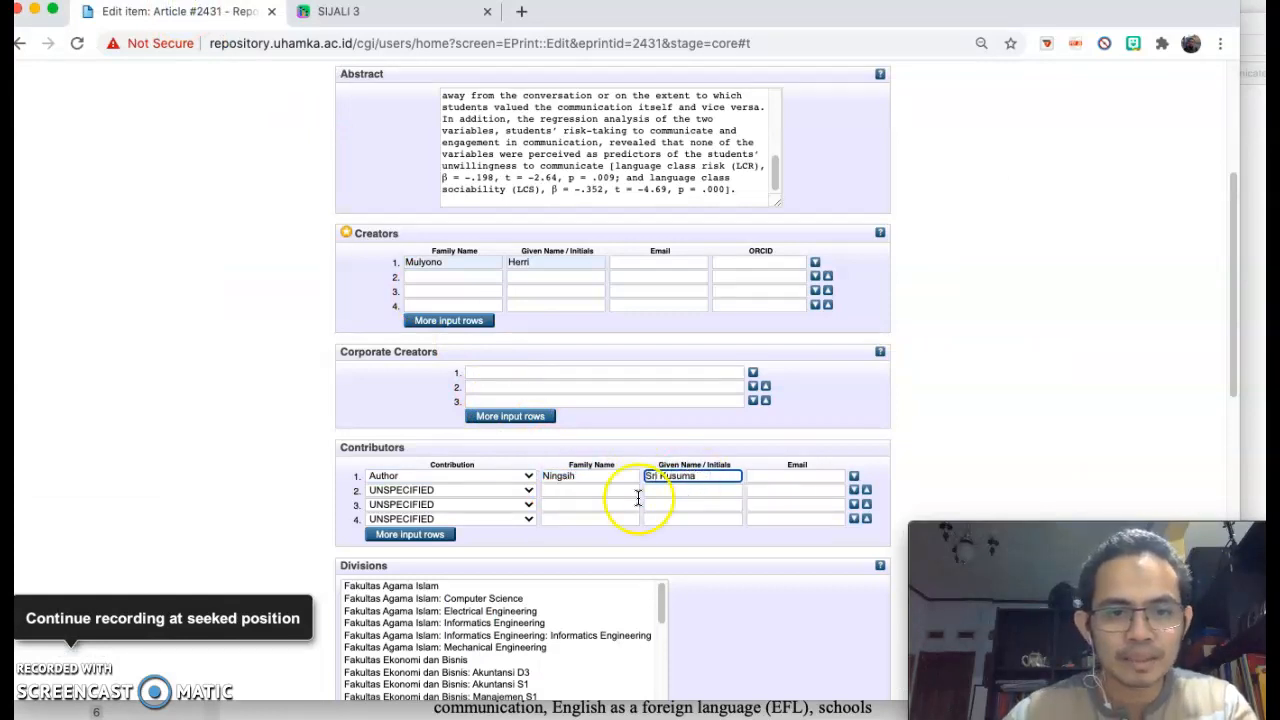
Set contributor 2's contribution to Author and copy the second listed author's name from the article PDF in Preview
click(431, 490)
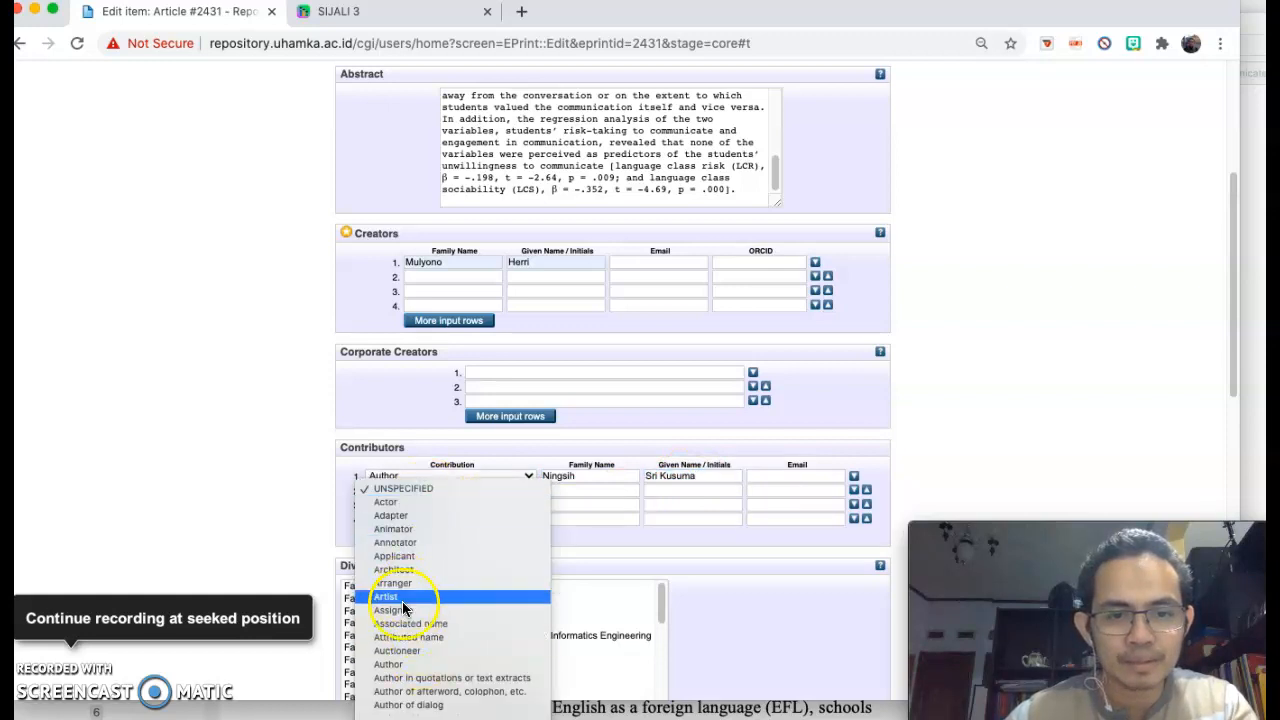
click(404, 664)
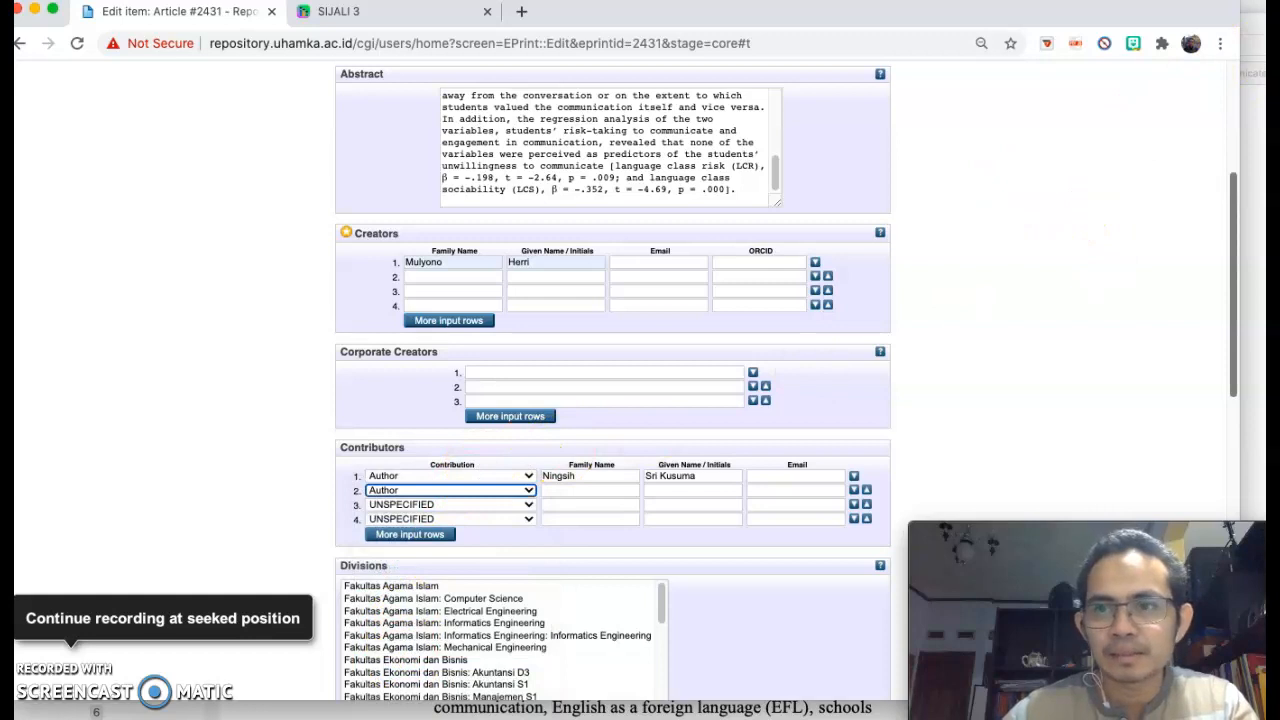
key(super+Tab)
drag(432, 201, 579, 205)
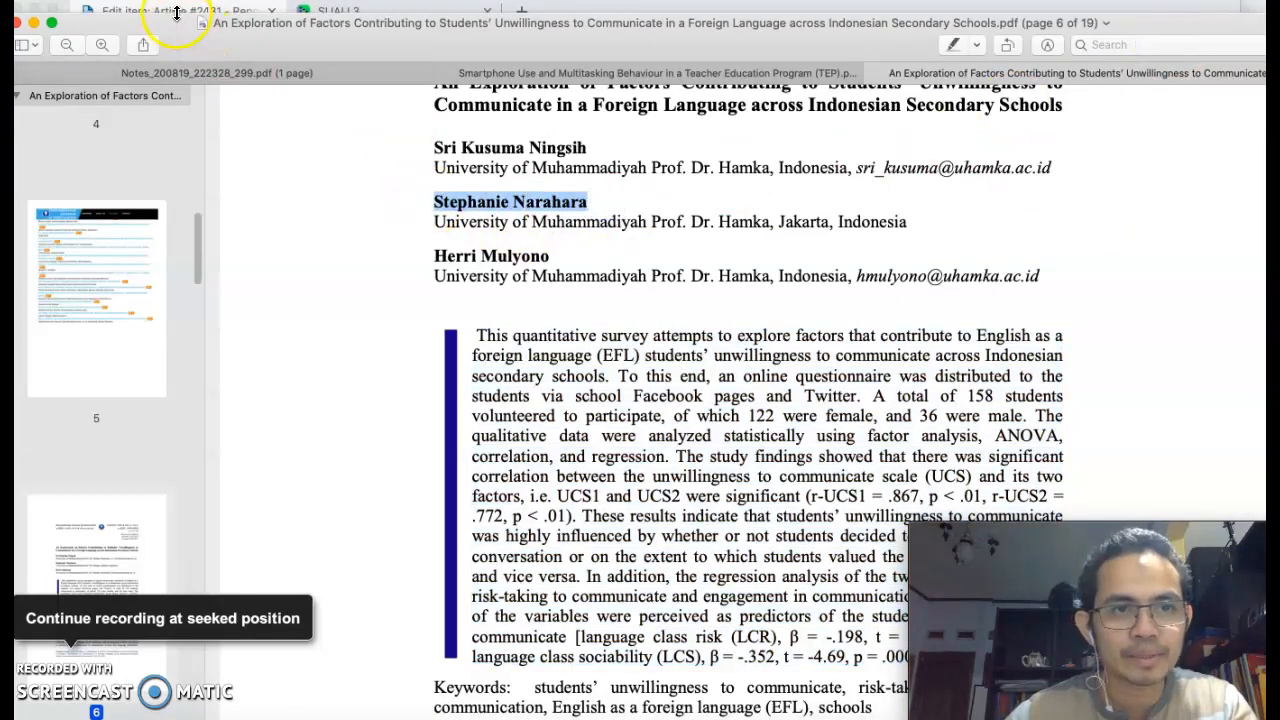
Return to the browser form and fill contributor 2's family and given names from the copied name, keeping only the matching part in each
click(178, 11)
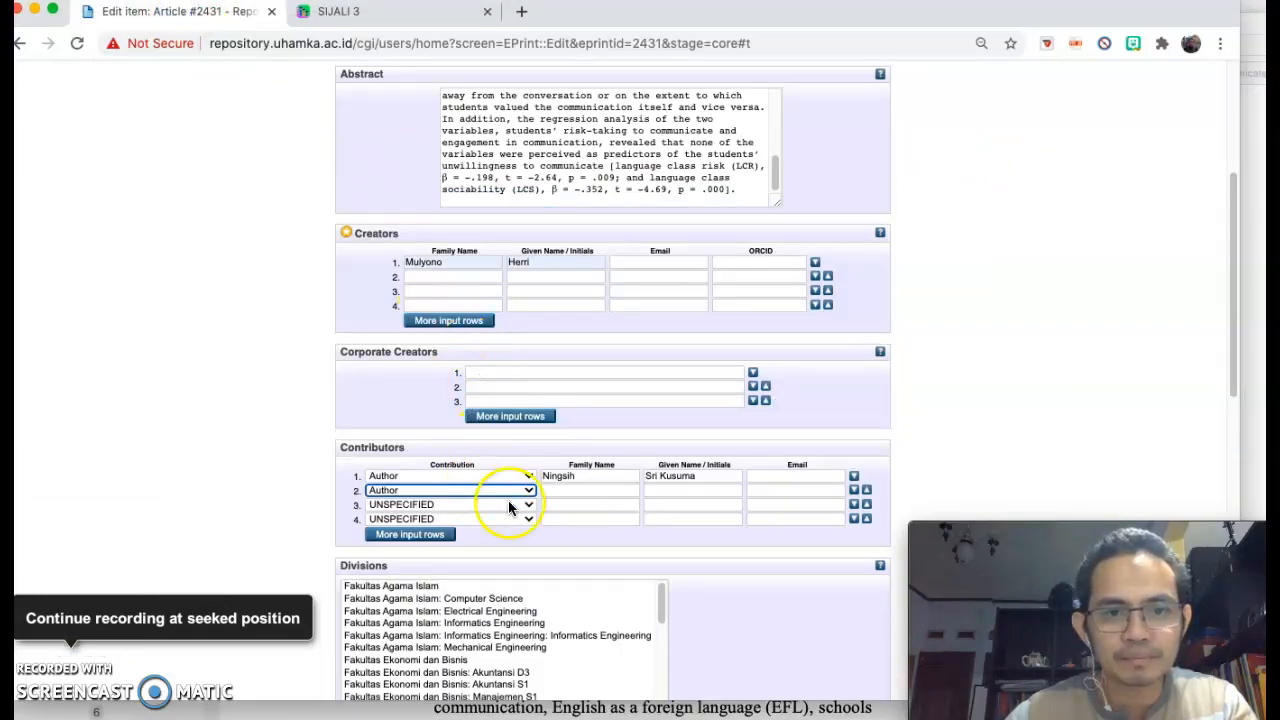
click(584, 492)
text(Stephanie Narahara)
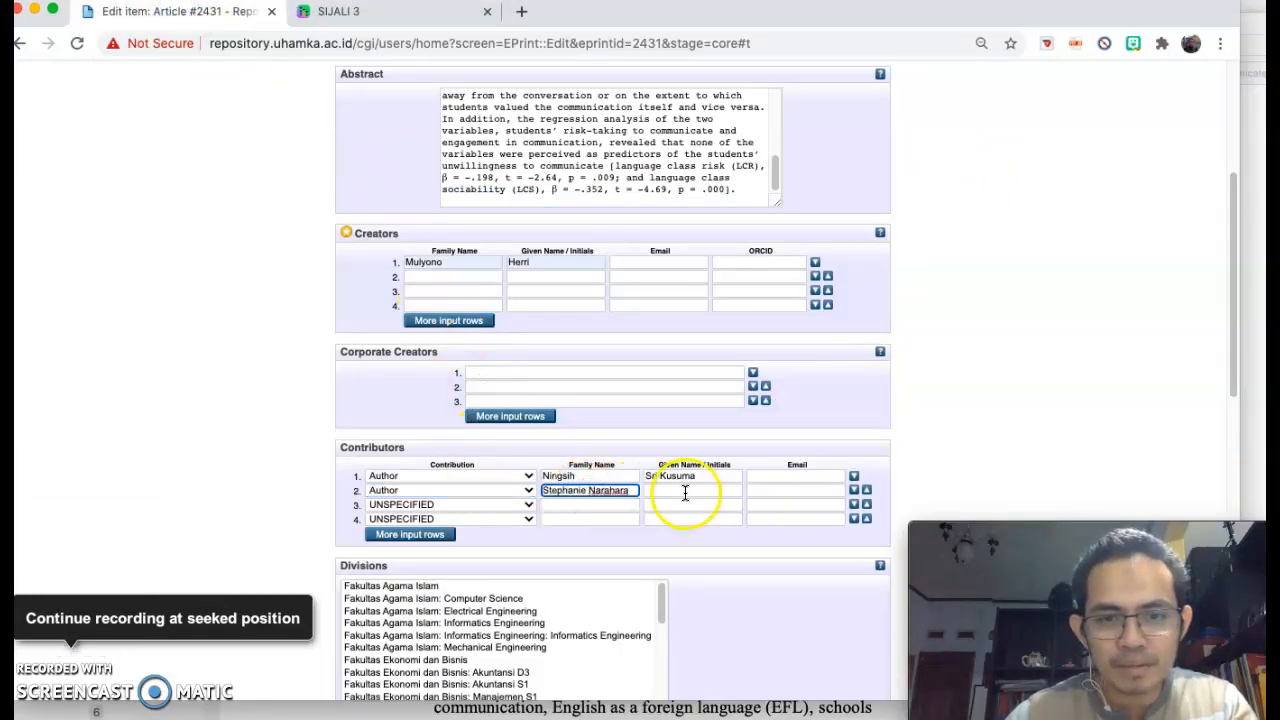
double_click(554, 492)
key(BackSpace)
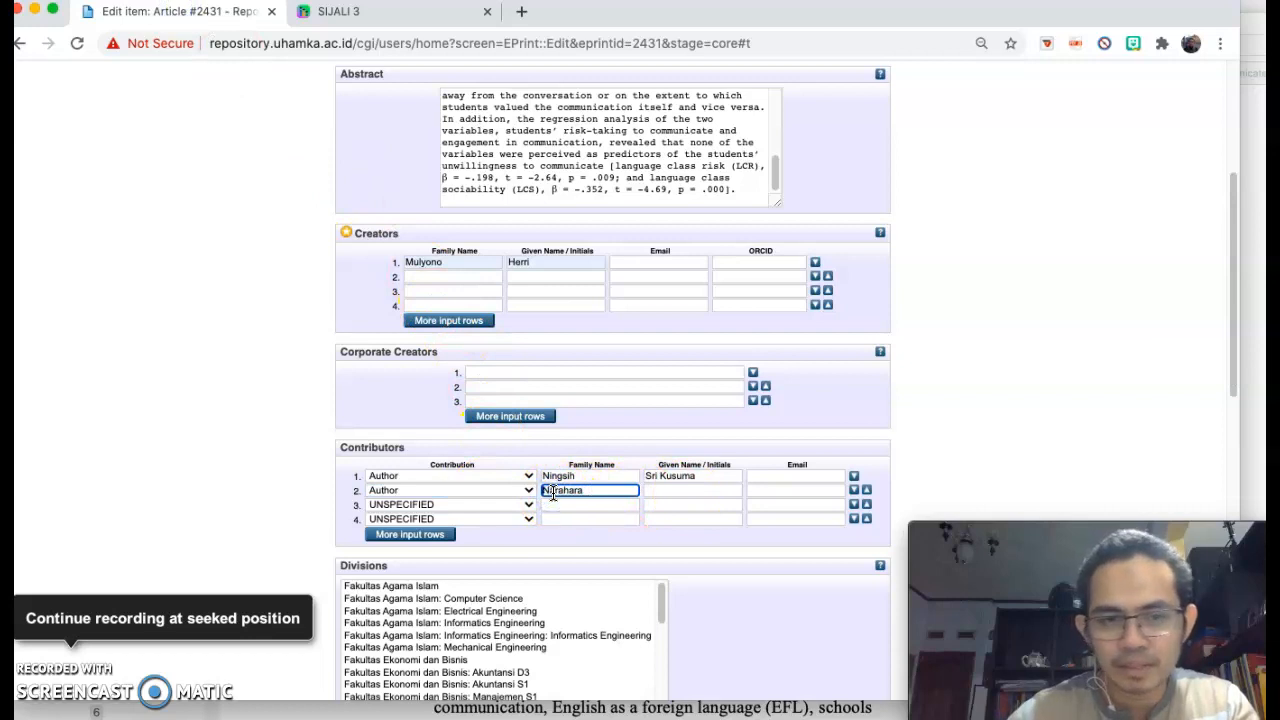
click(660, 486)
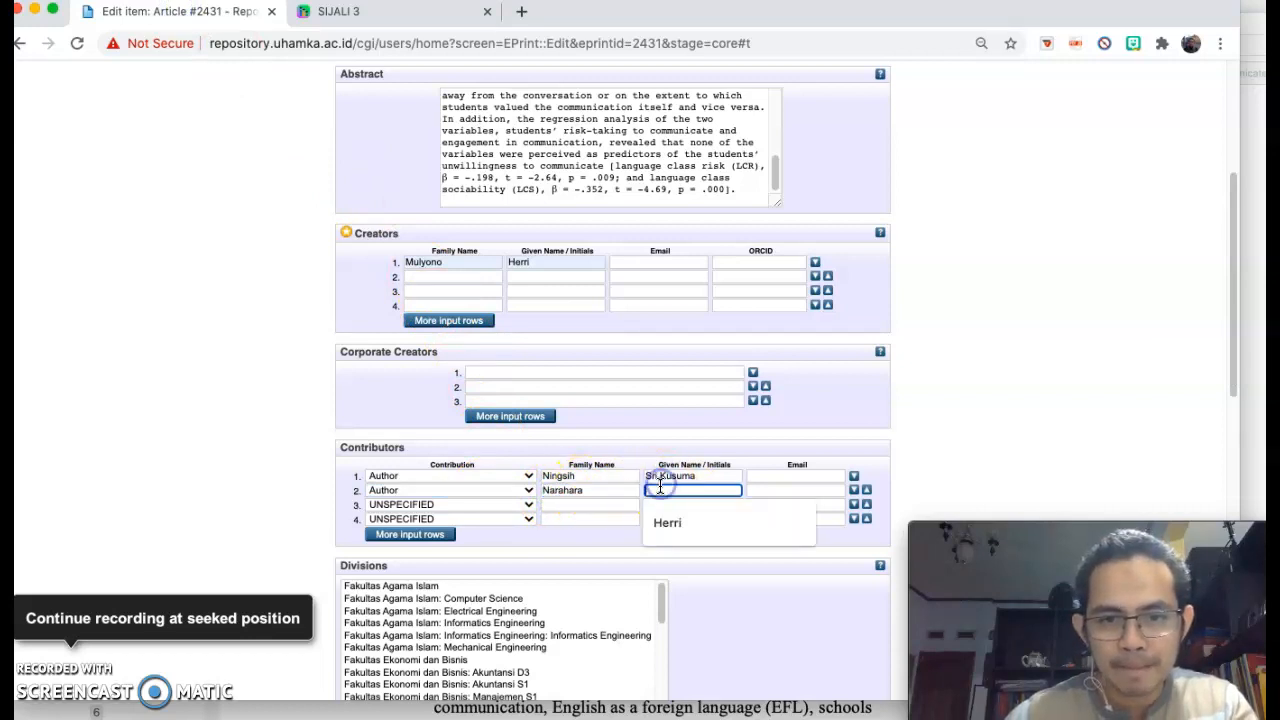
text(Stephanie Narahara)
triple_click(686, 491)
key(BackSpace)
Add the article's third listed author as contributor 3, with contribution Author and the family and given names
click(401, 503)
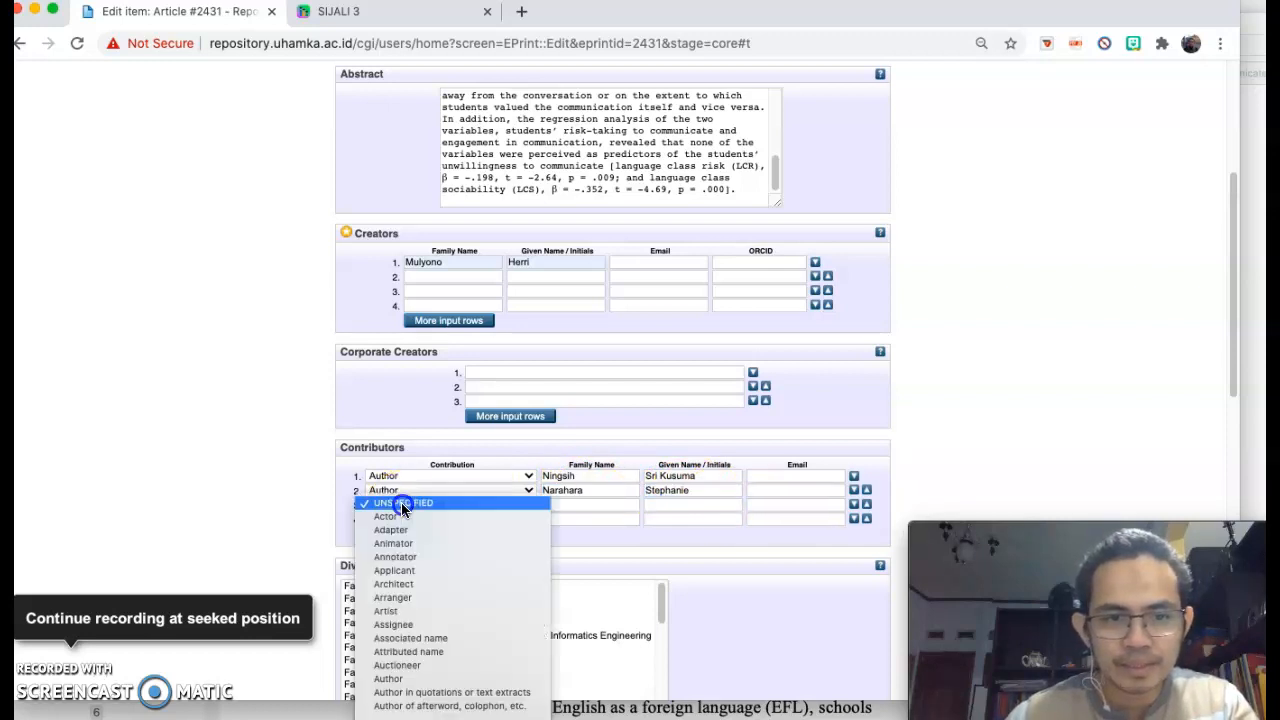
click(405, 680)
scroll(466, 600, down, 3)
click(580, 502)
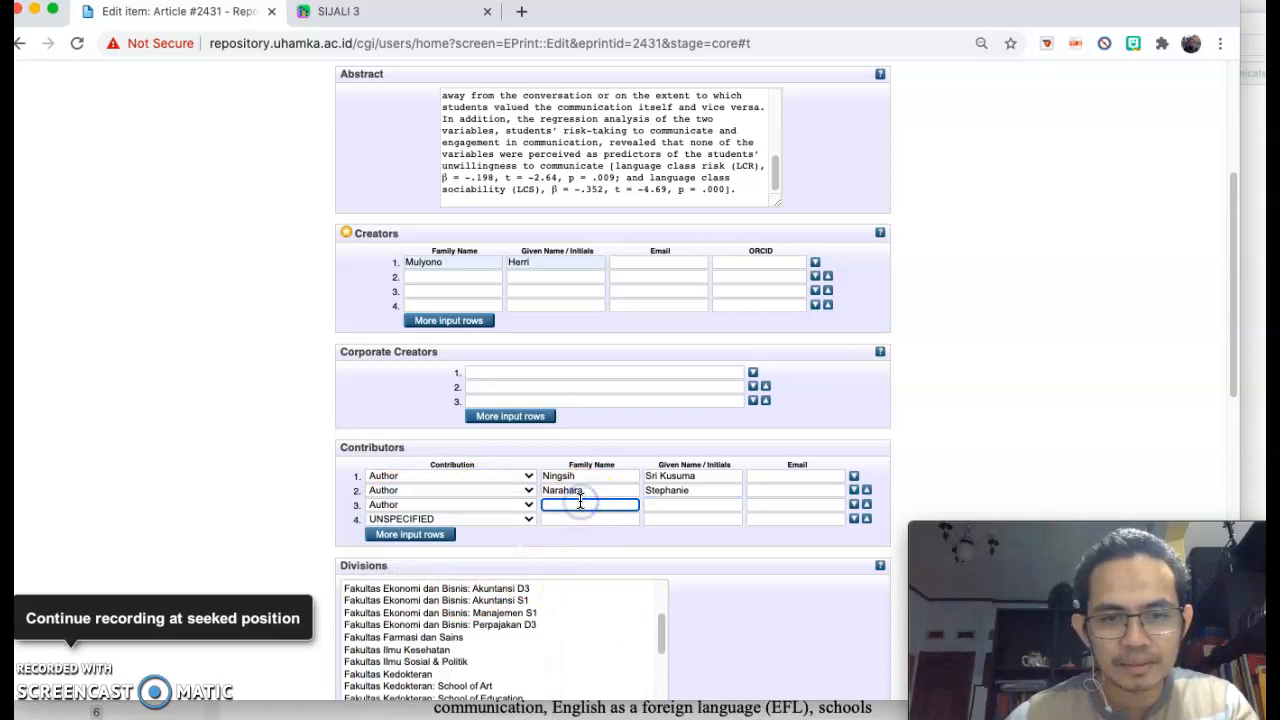
text(Mulyono)
key(Tab)
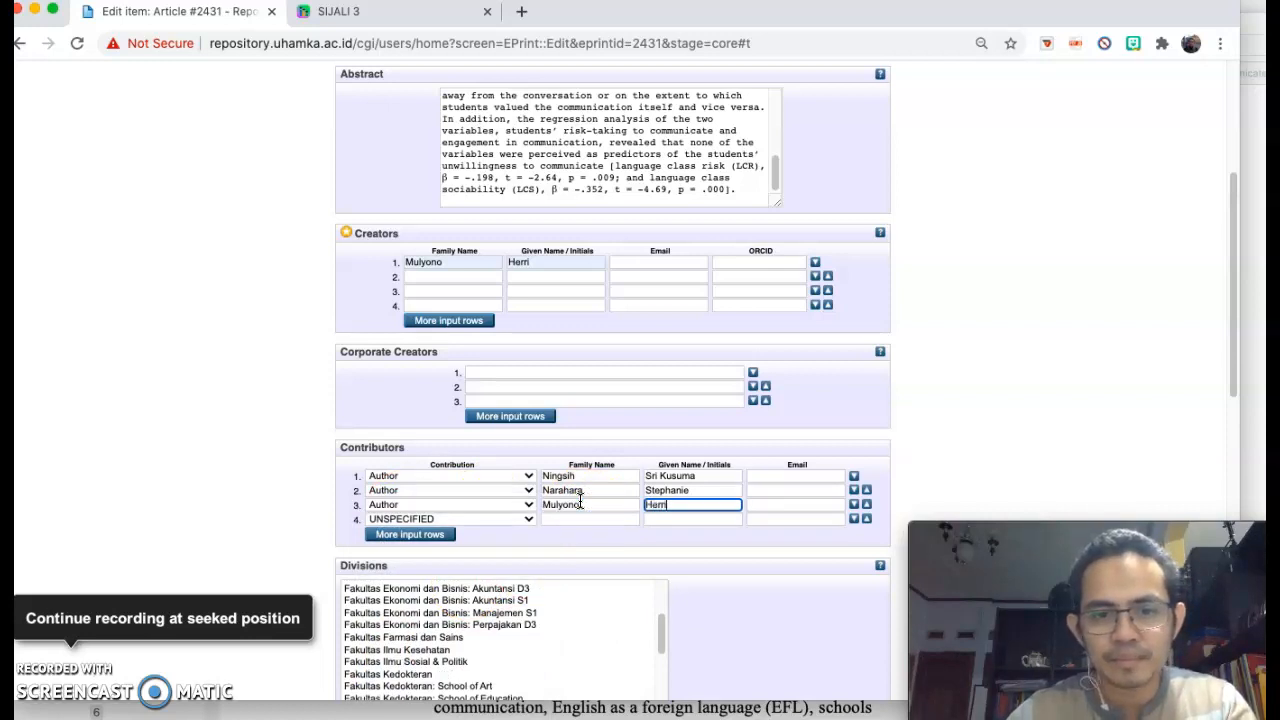
Select Fakultas Keguruan & Ilmu Pendidikan as the item's division
scroll(480, 423, down, 5)
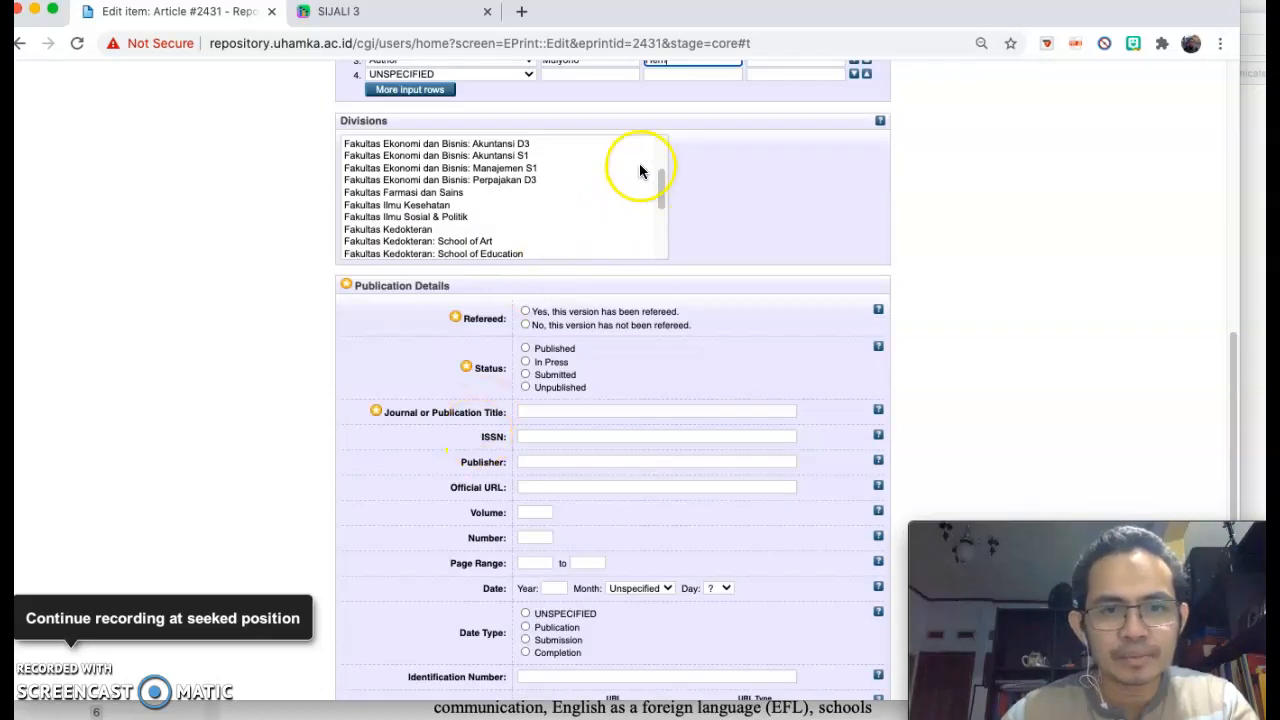
drag(662, 192, 661, 225)
click(485, 227)
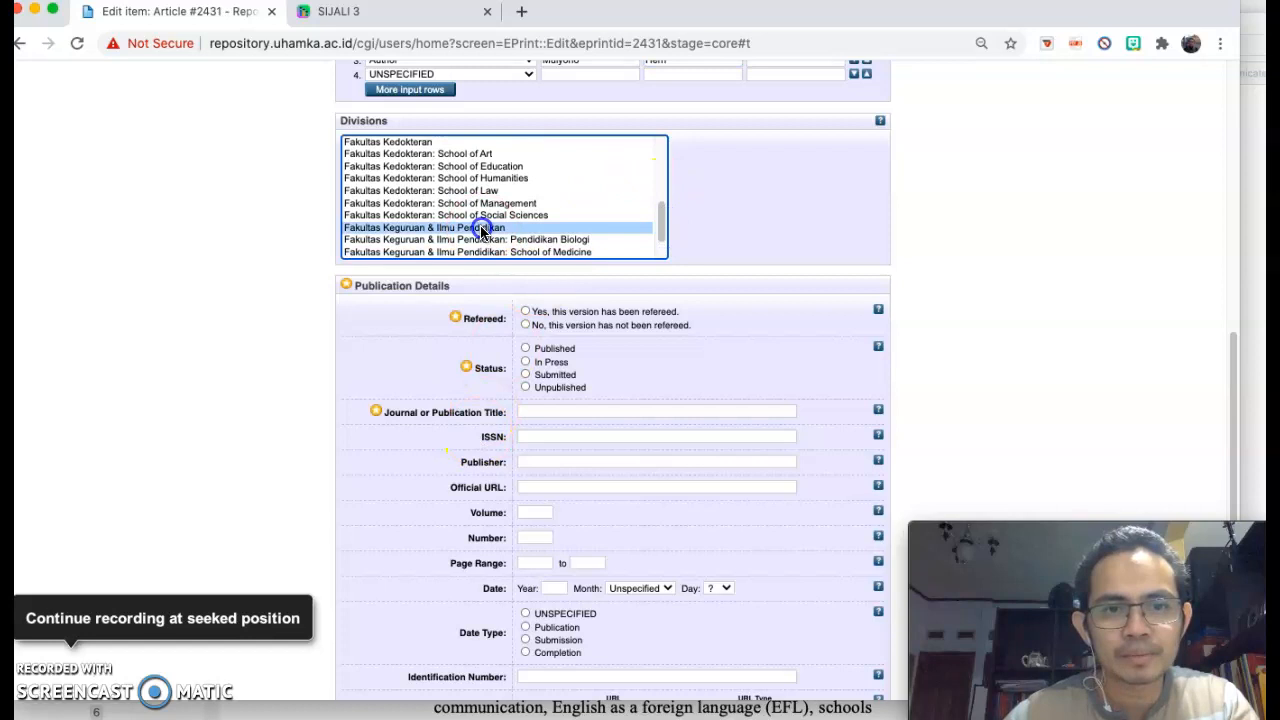
click(740, 226)
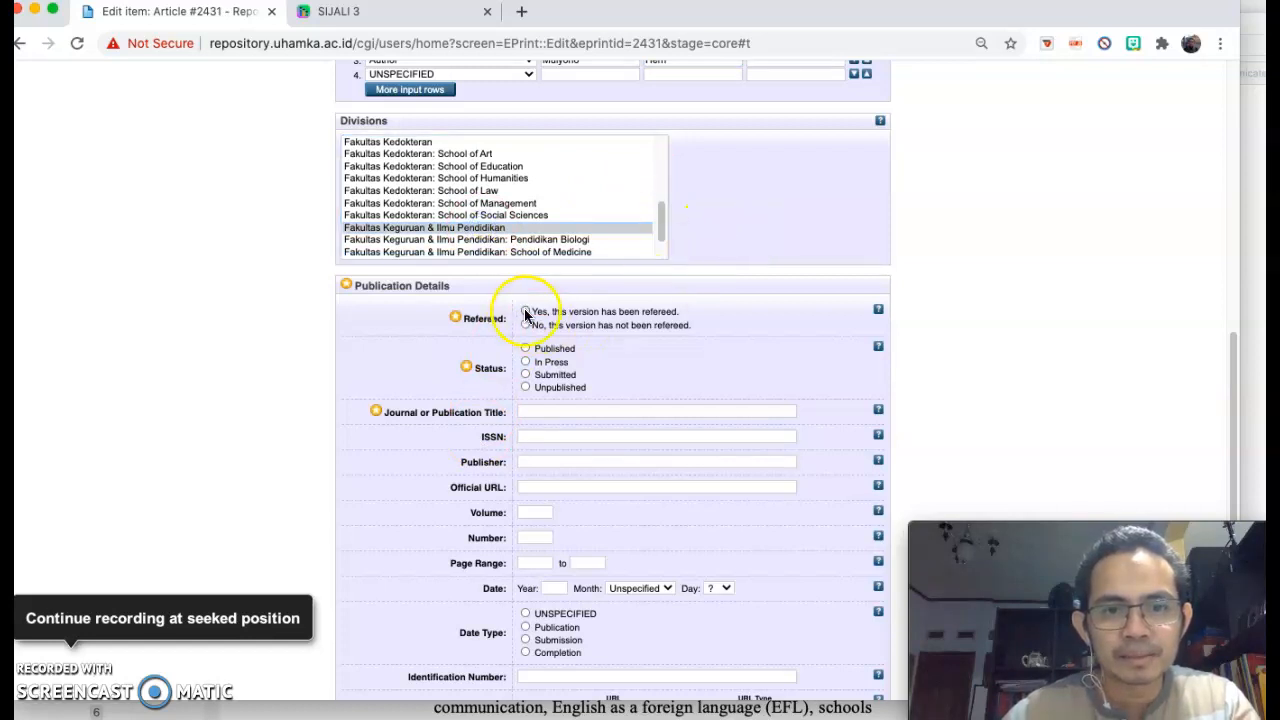
Mark the article as refereed and Published, and enter "International Journal of Instruction" as the journal title
click(525, 312)
click(525, 348)
click(535, 412)
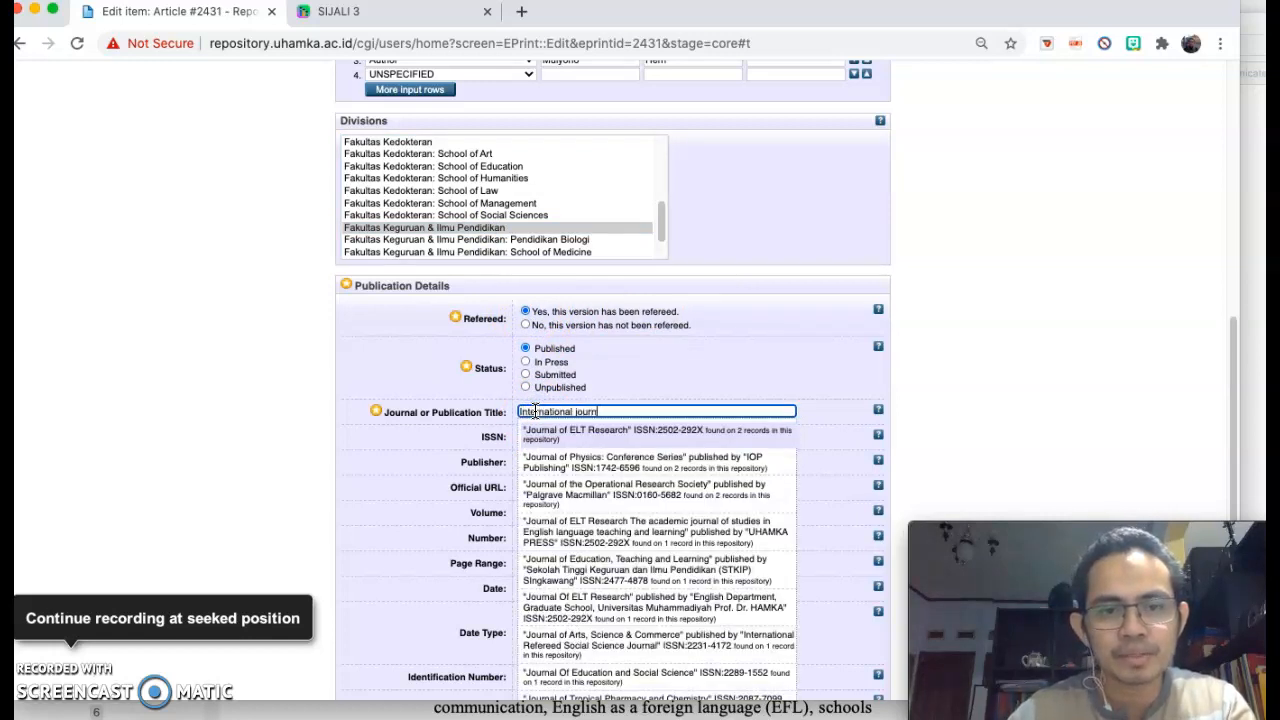
text(International Jour)
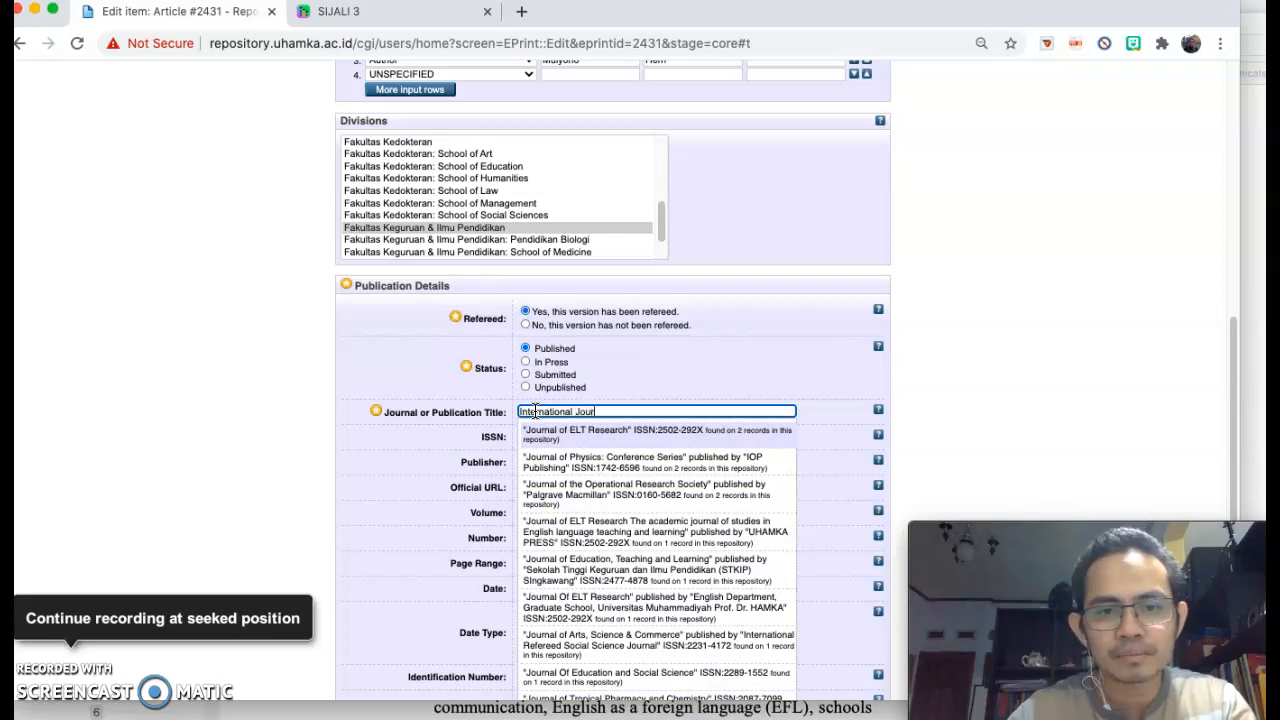
text(nal of Instruction)
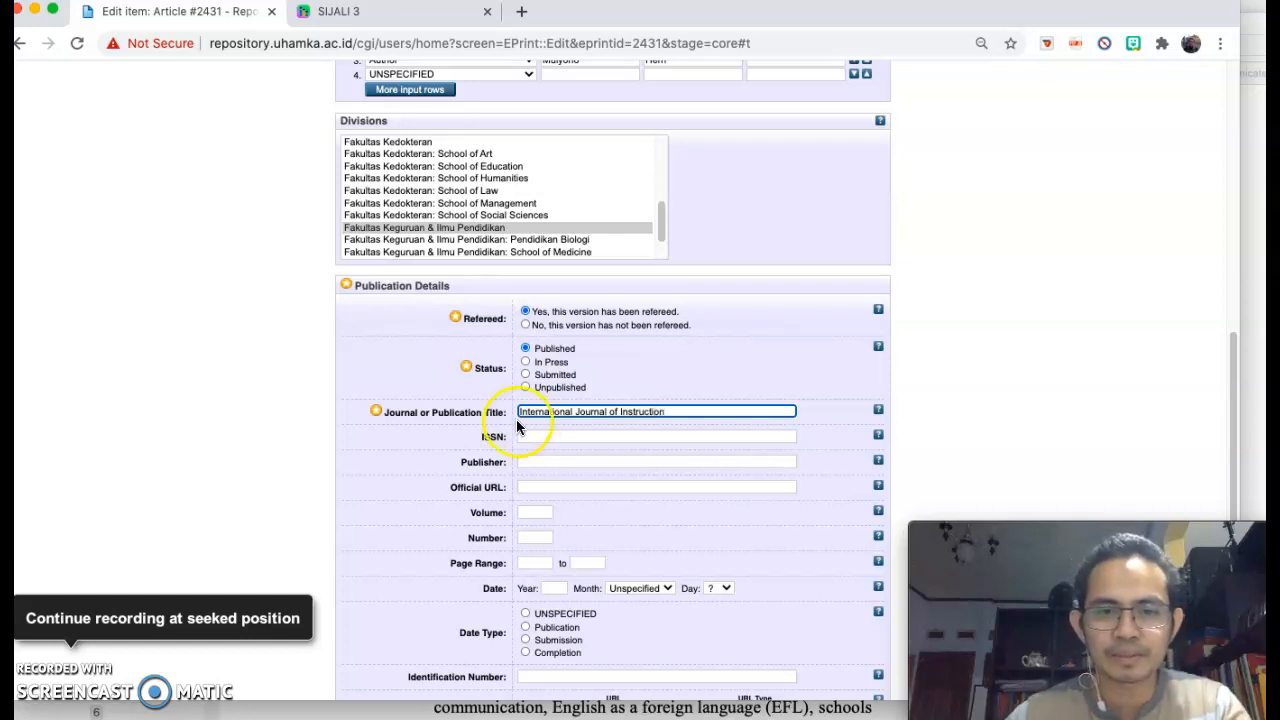
scroll(557, 437, down, 3)
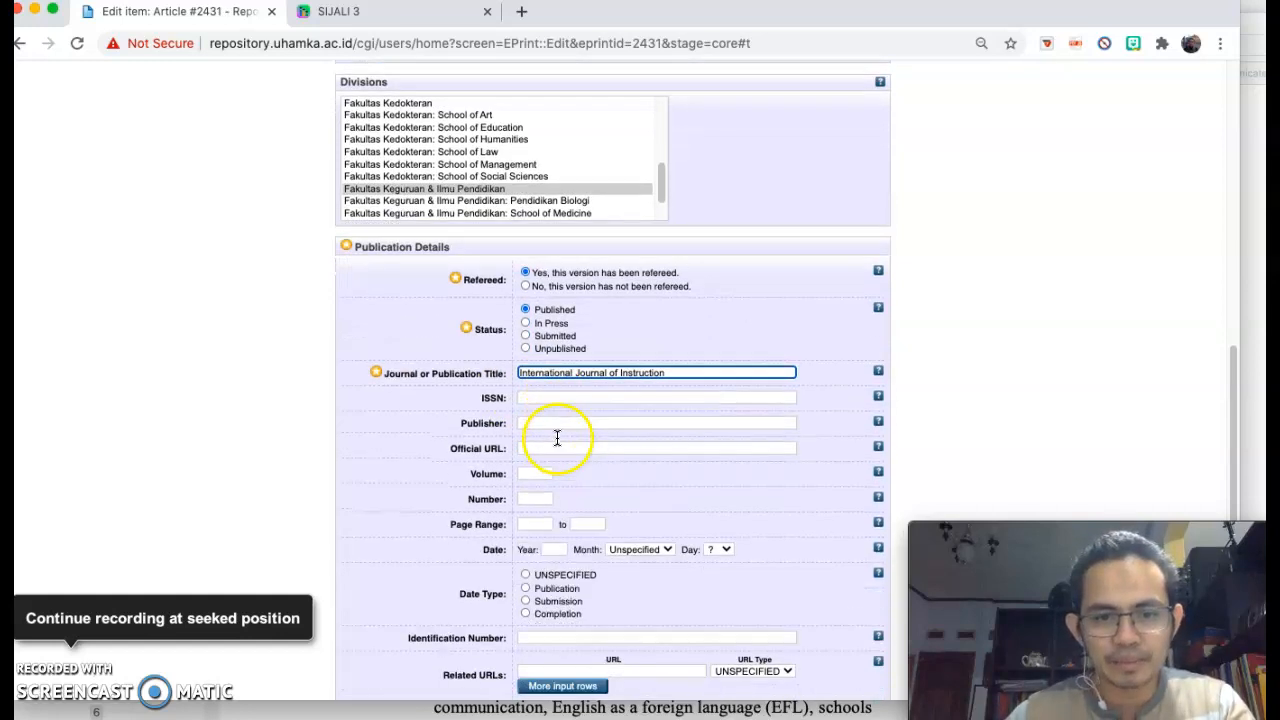
scroll(549, 457, down, 5)
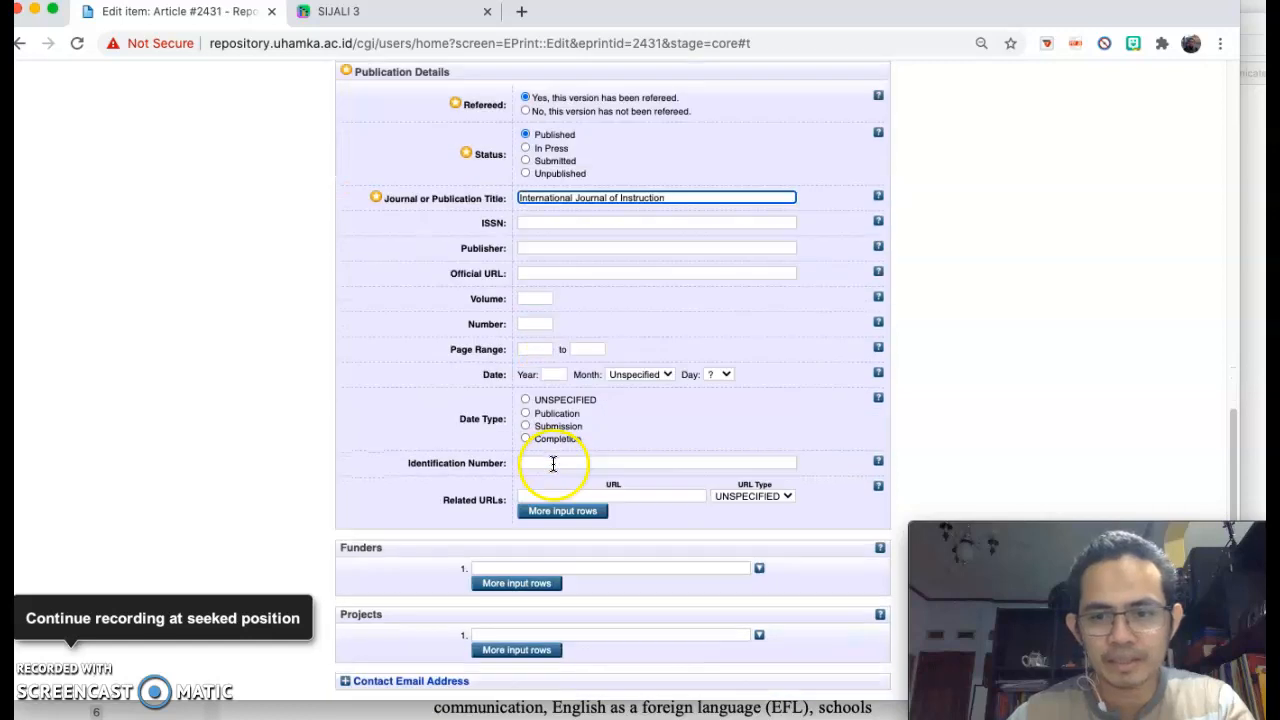
scroll(553, 469, down, 2)
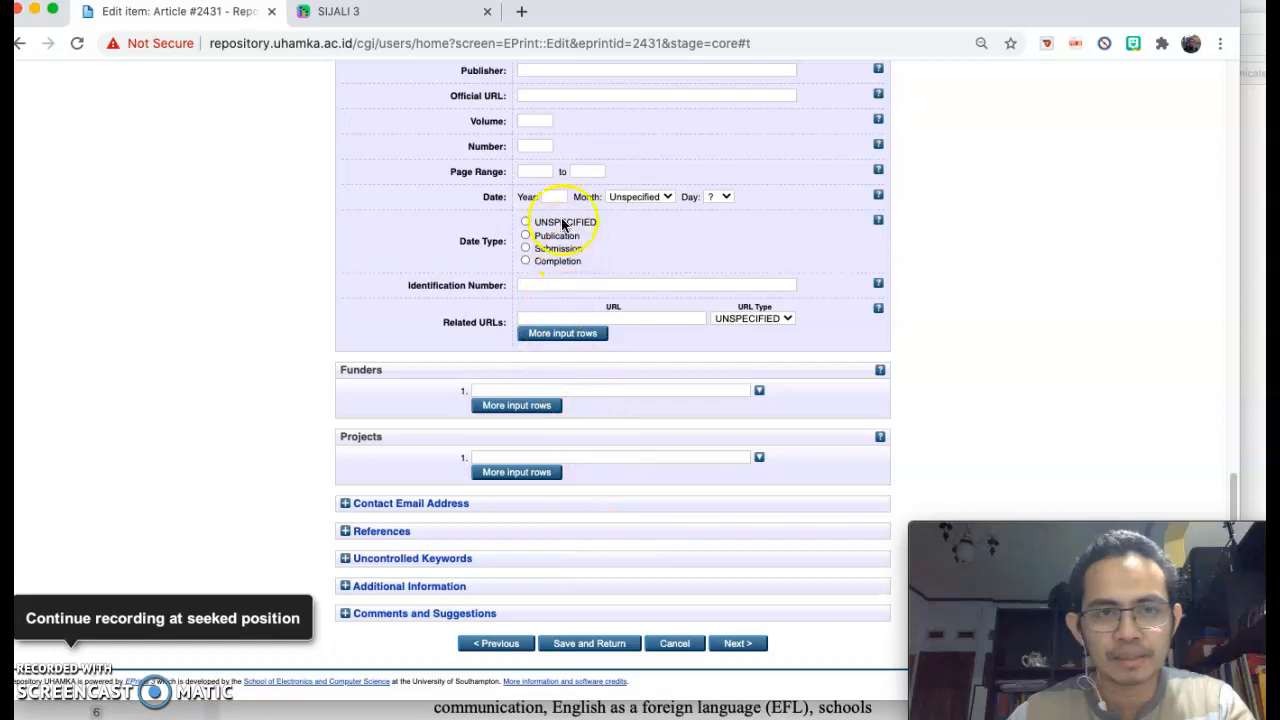
Save the article's details, check the item preview and proceed to the deposit page
scroll(569, 571, up, 13)
scroll(575, 610, down, 13)
click(584, 647)
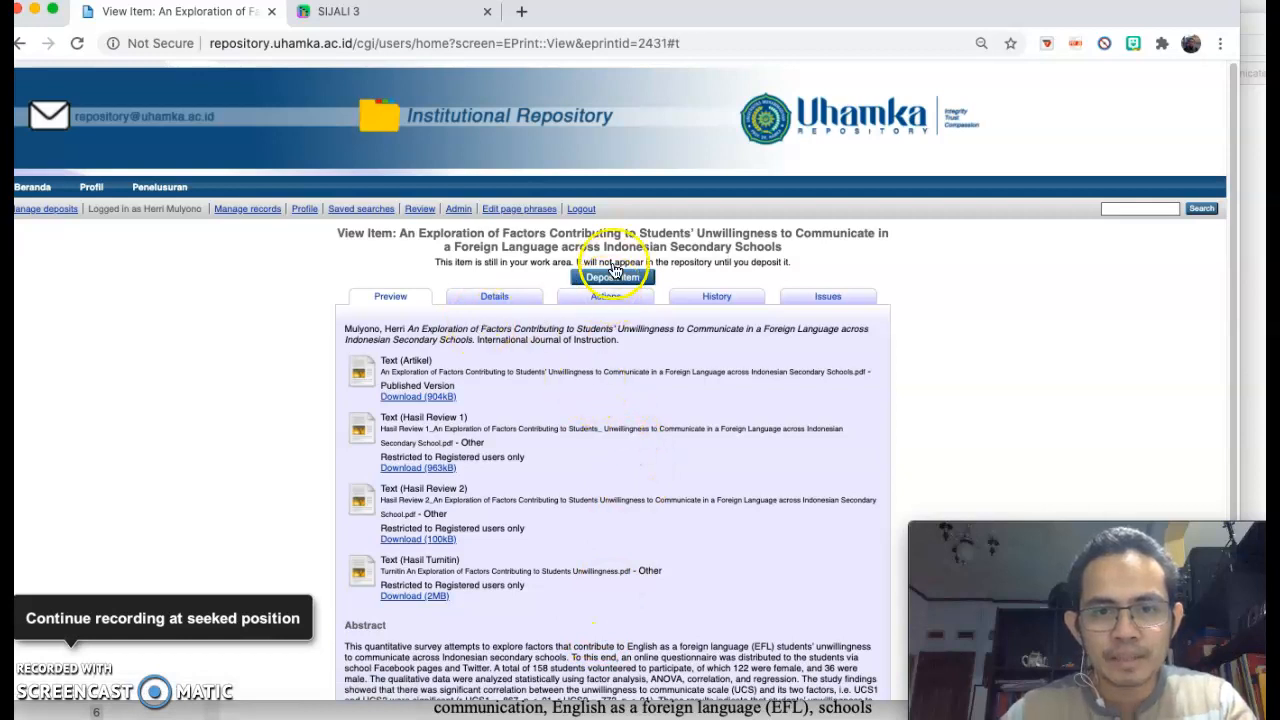
scroll(543, 361, down, 3)
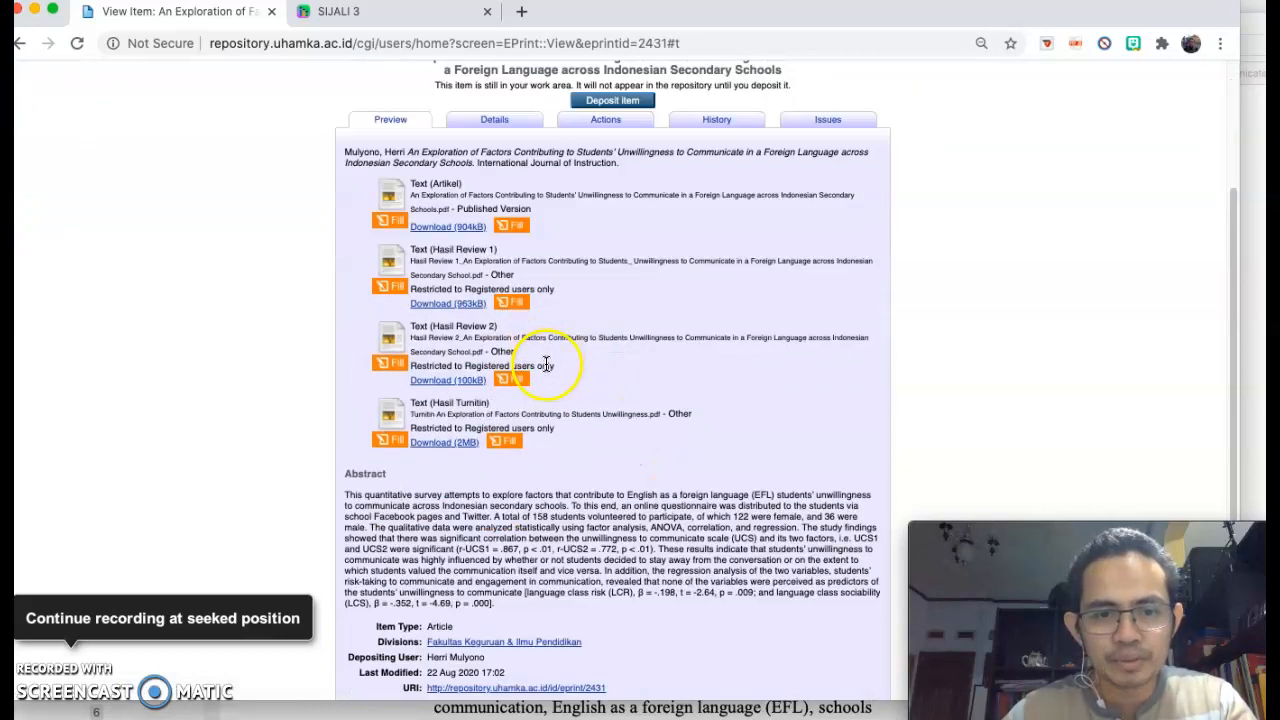
scroll(551, 374, up, 3)
click(608, 280)
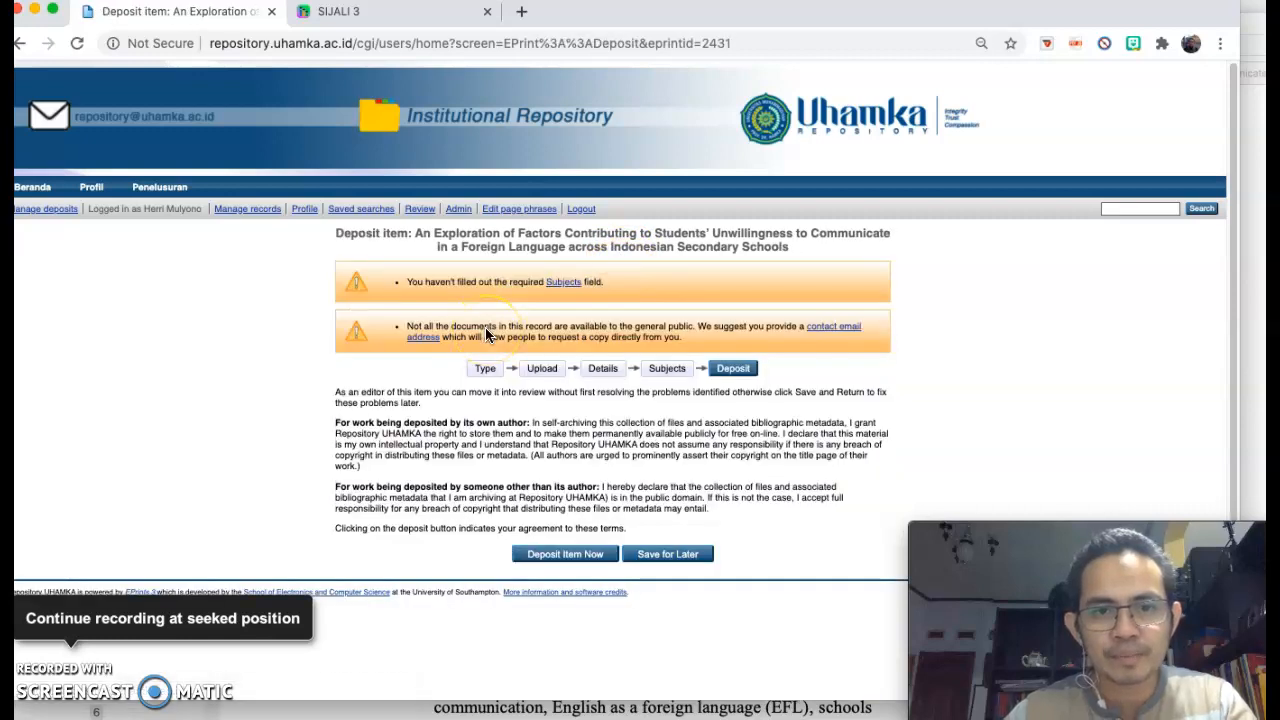
Fill the required Subjects field with Fakultas Keguruan dan Ilmu Pendidikan and Pendidikan Bahasa Inggris, and save the item
click(563, 284)
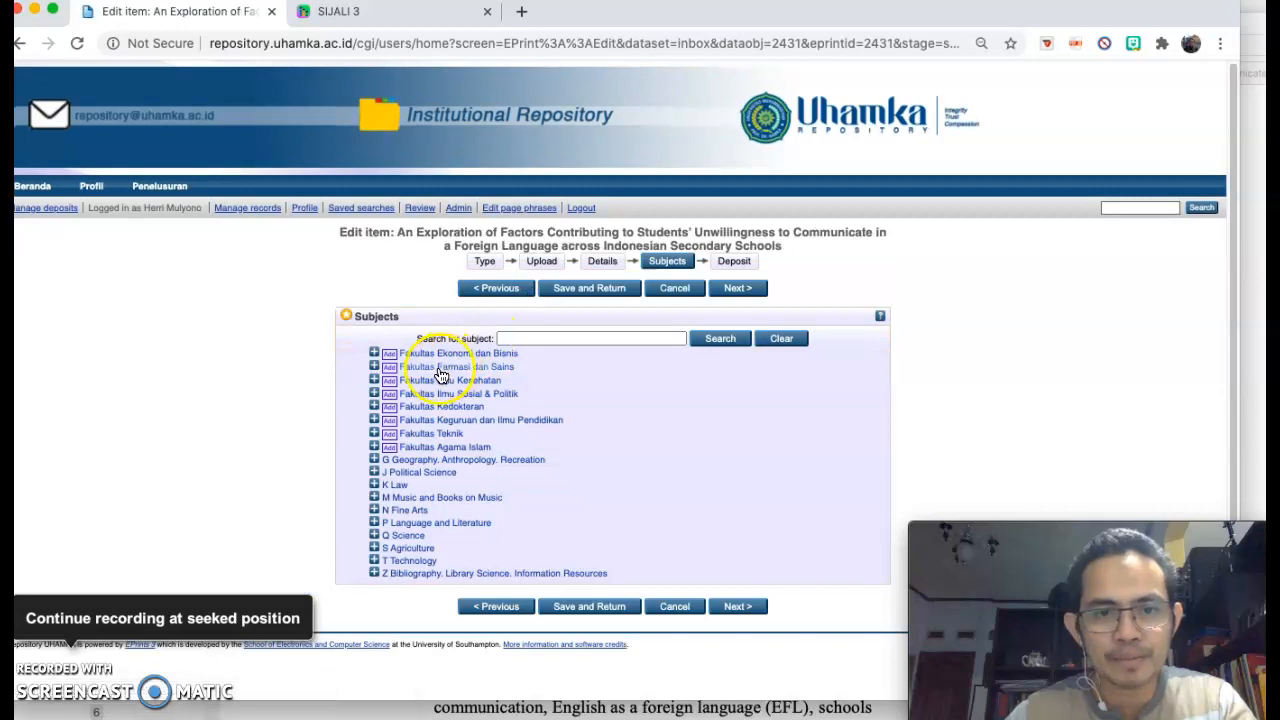
click(388, 424)
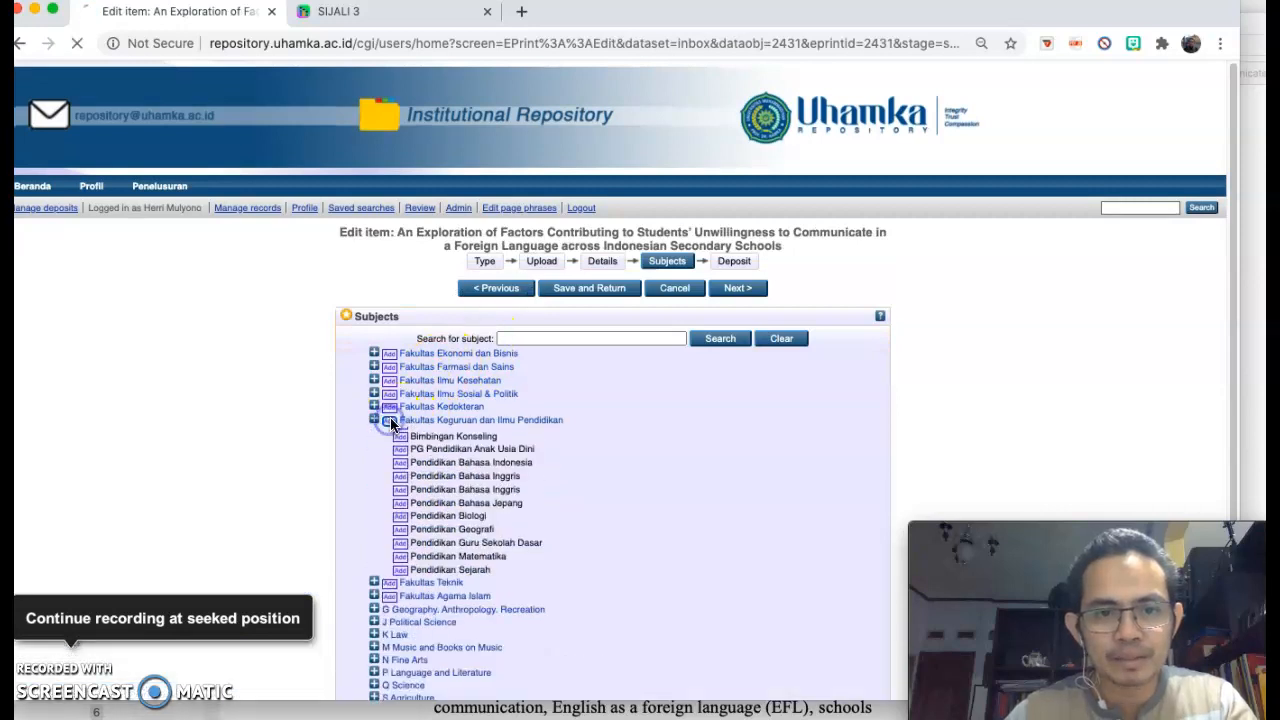
click(400, 524)
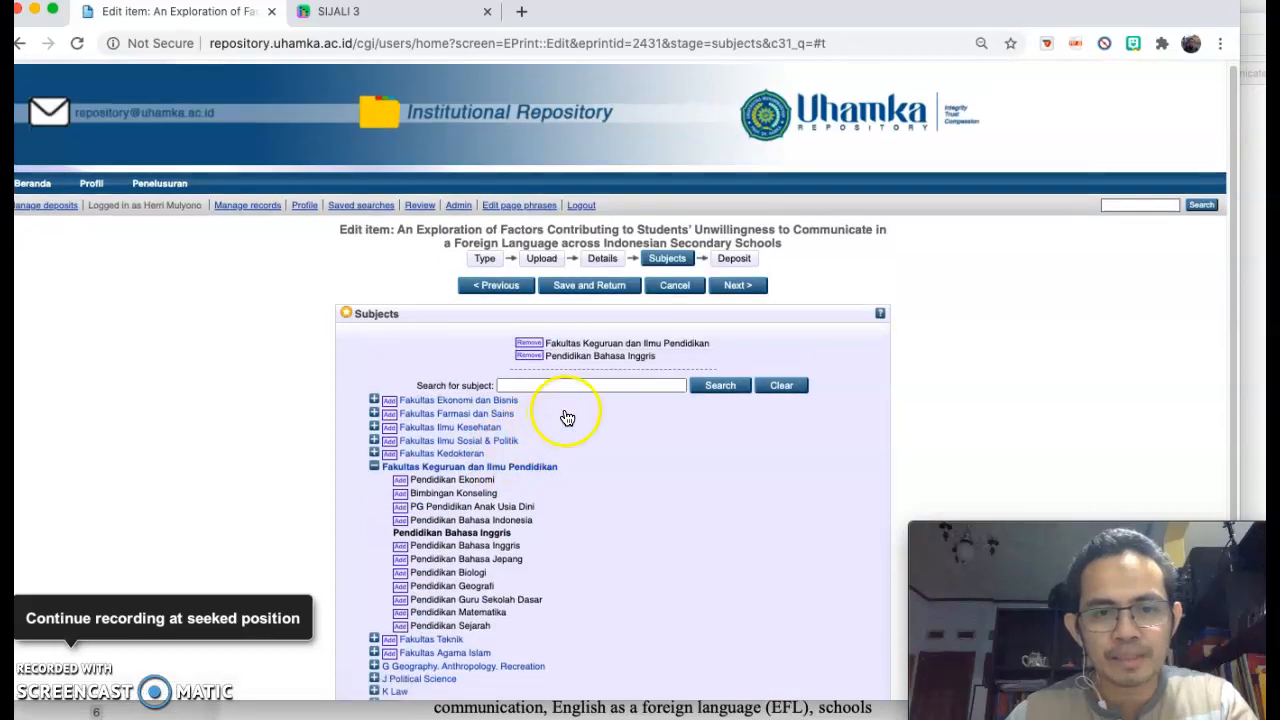
scroll(567, 418, down, 3)
click(612, 643)
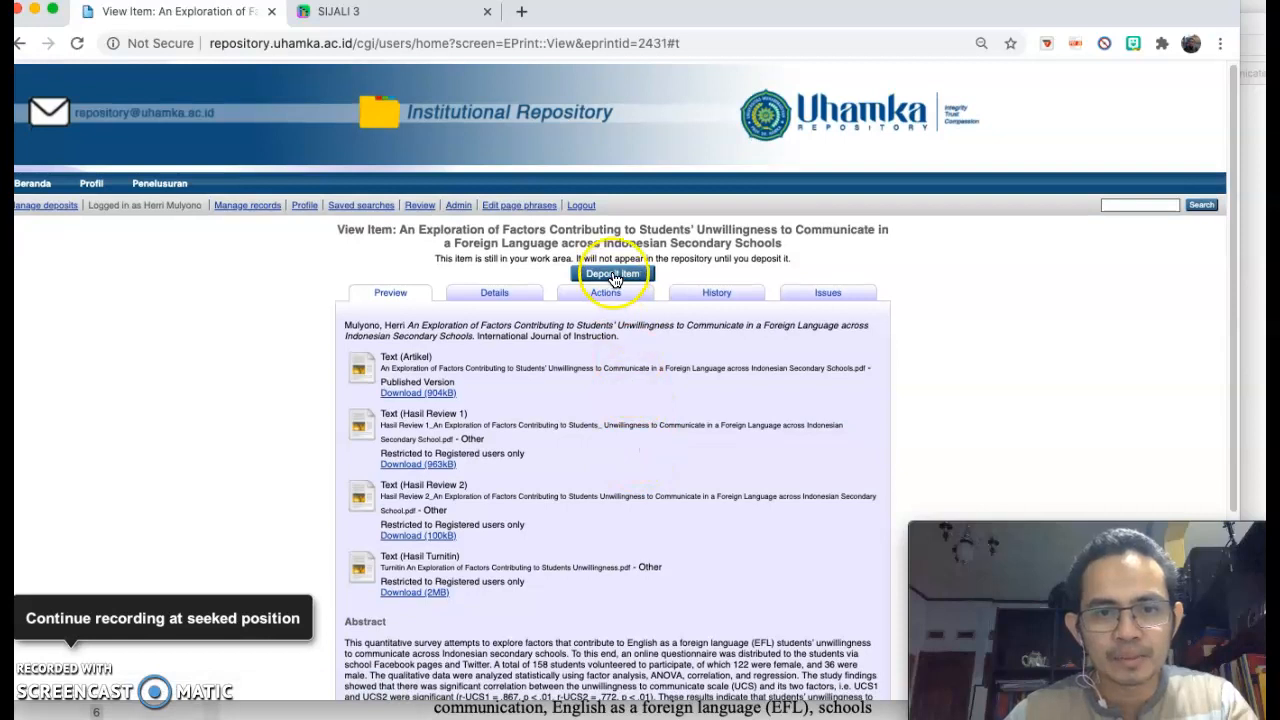
Check the subjects and division in the item preview and deposit the article in the repository
scroll(571, 543, down, 5)
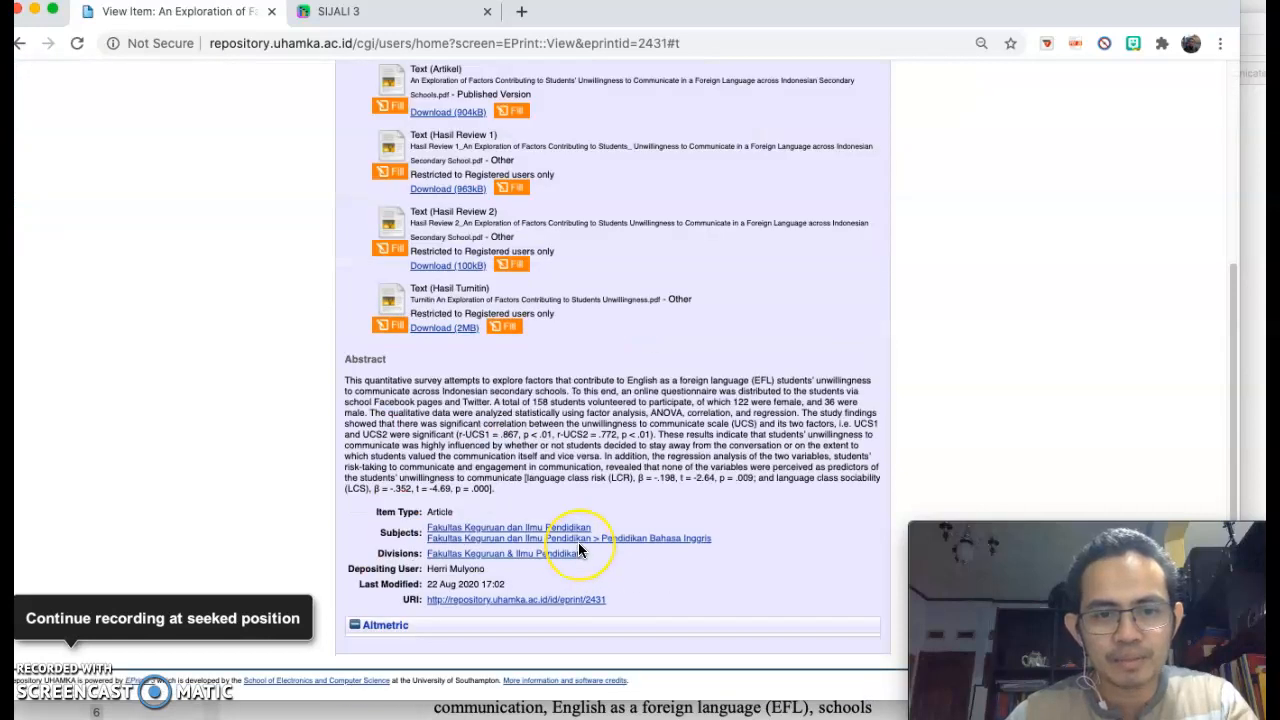
scroll(578, 542, up, 5)
click(598, 278)
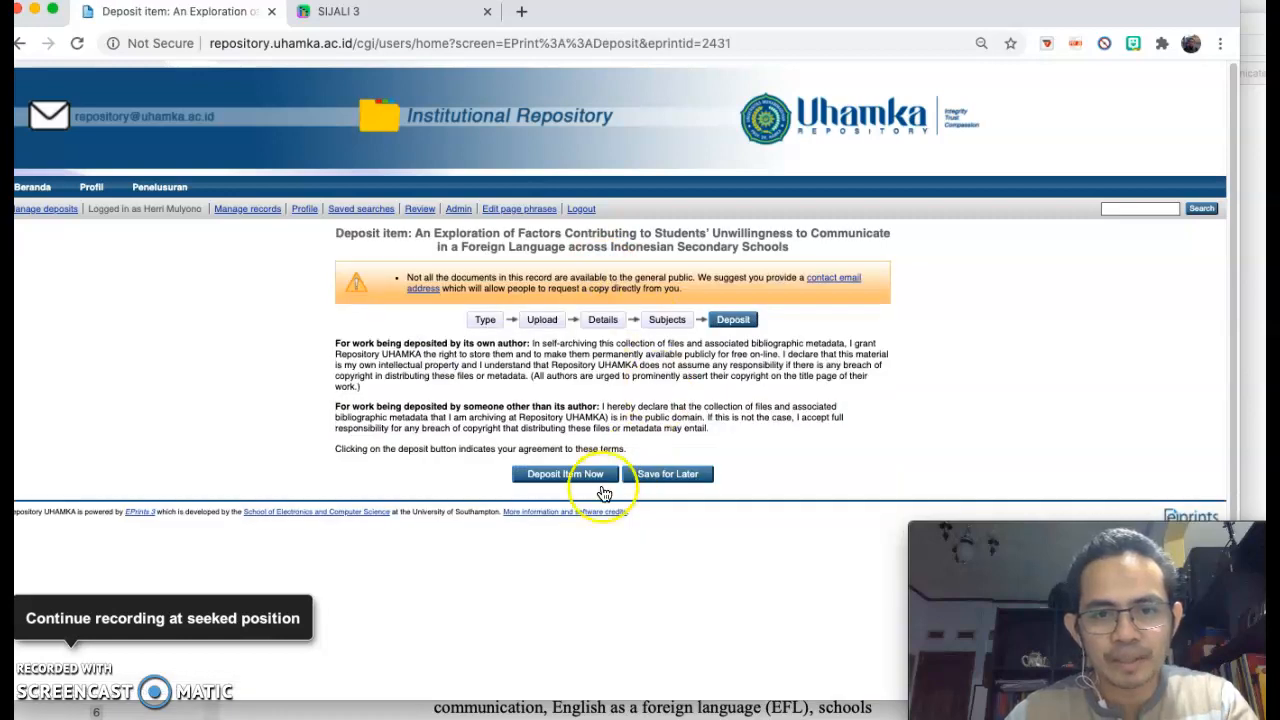
click(565, 474)
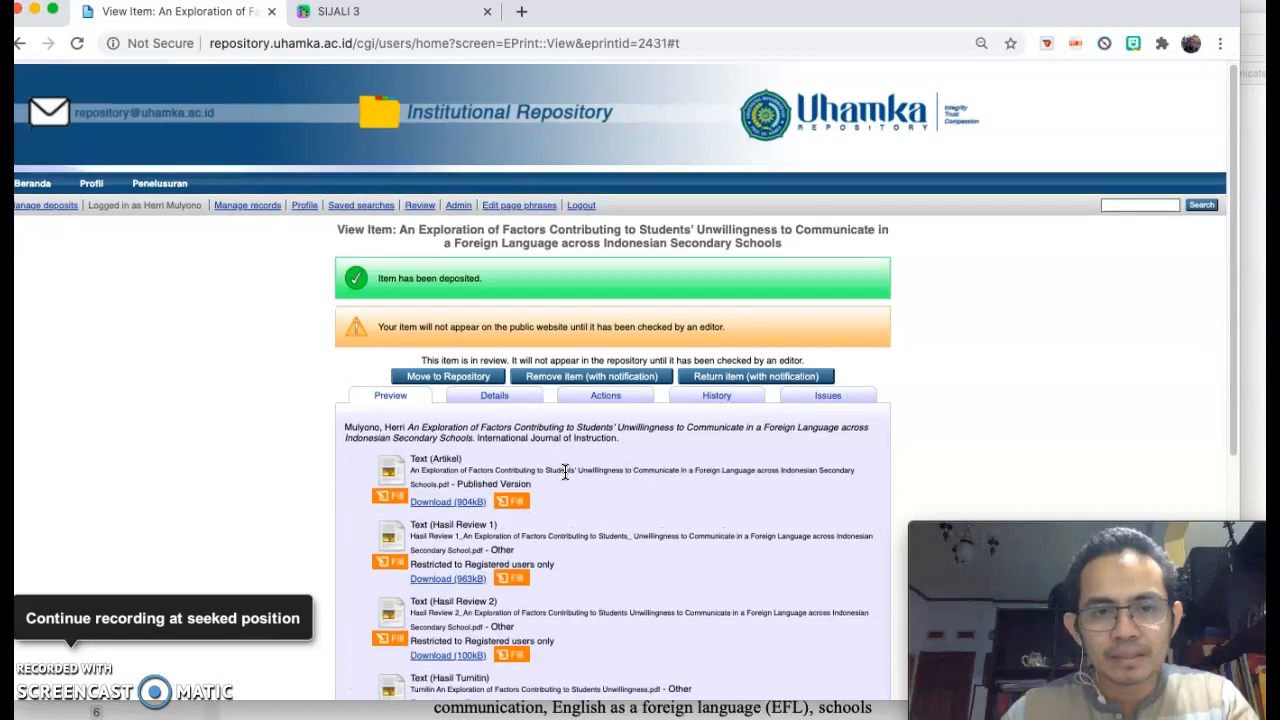
Copy the deposited item's URI into the URL Dokumen, URL Peer Review and URL Dokumen Cek Similarity atau Originality fields of the SIJALI 3 form
scroll(565, 472, down, 5)
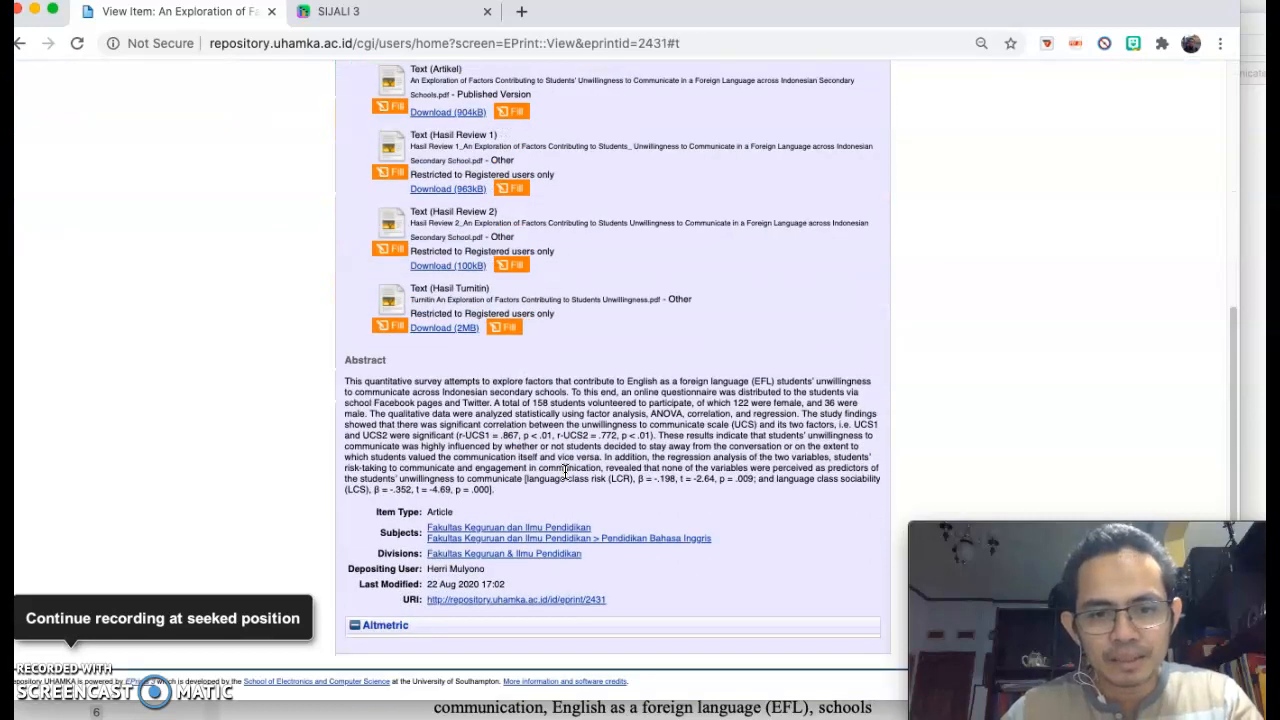
drag(609, 600, 422, 604)
key(ctrl+c)
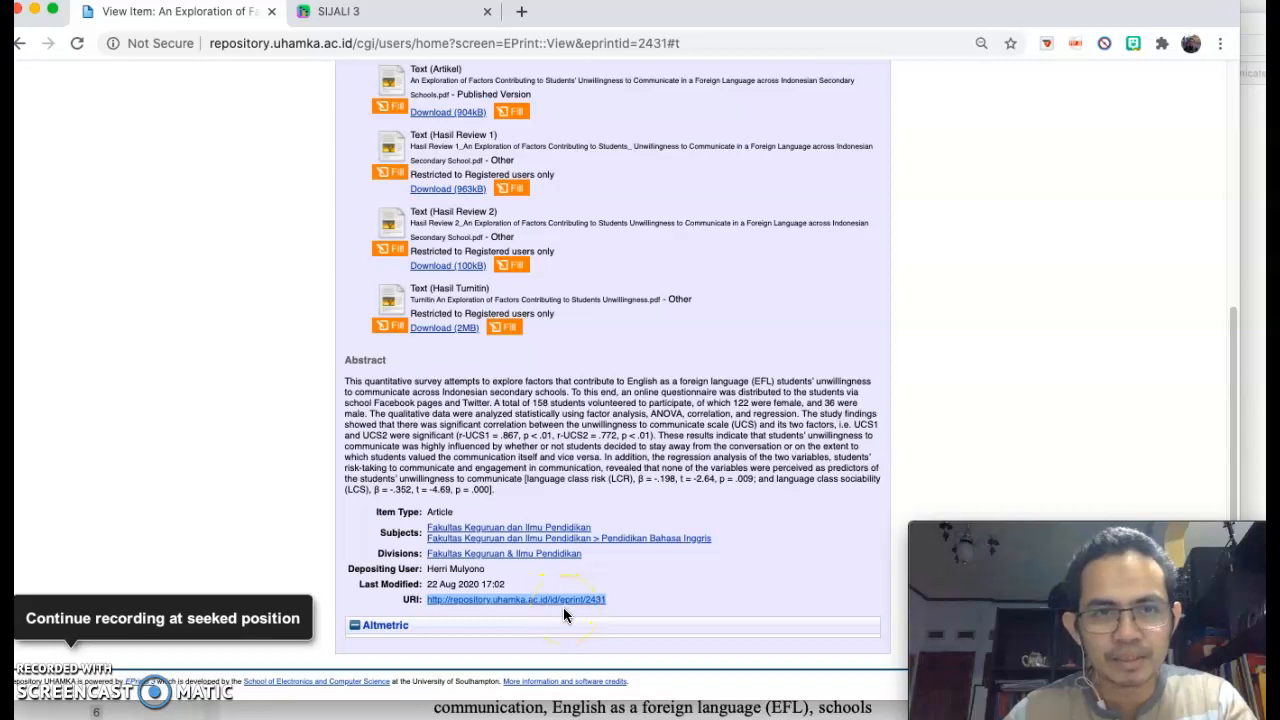
click(396, 18)
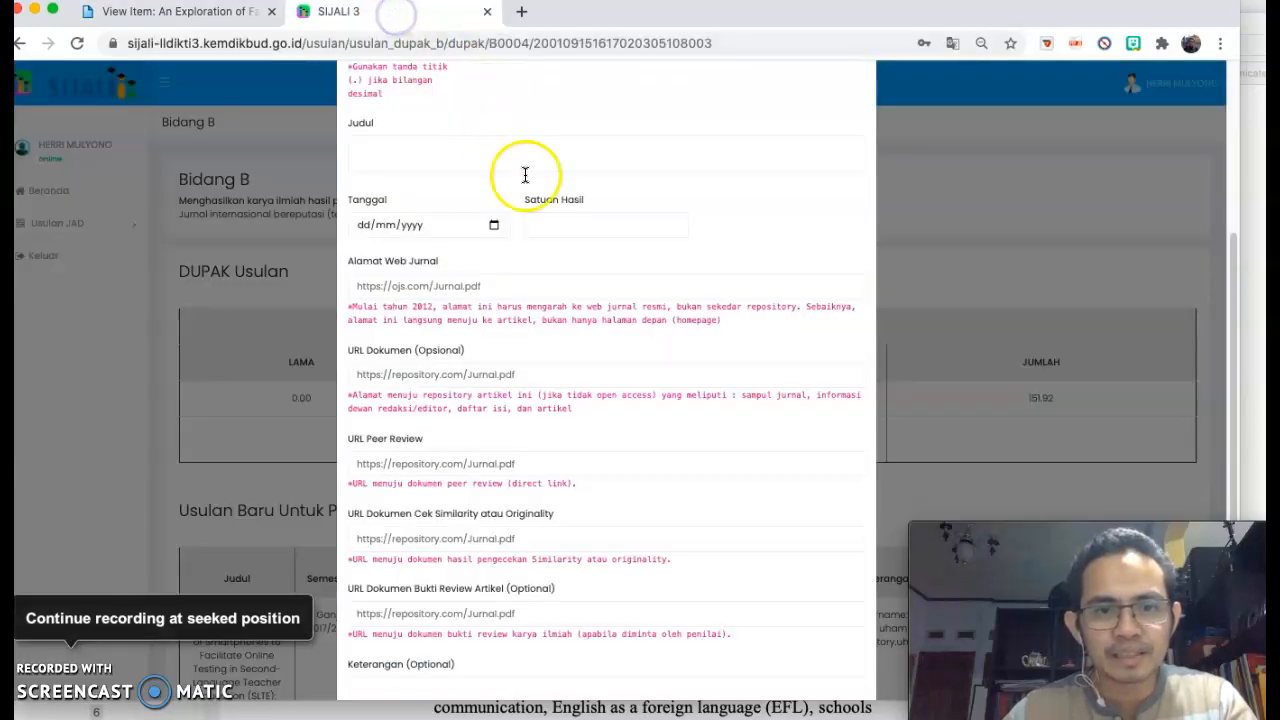
scroll(594, 363, down, 4)
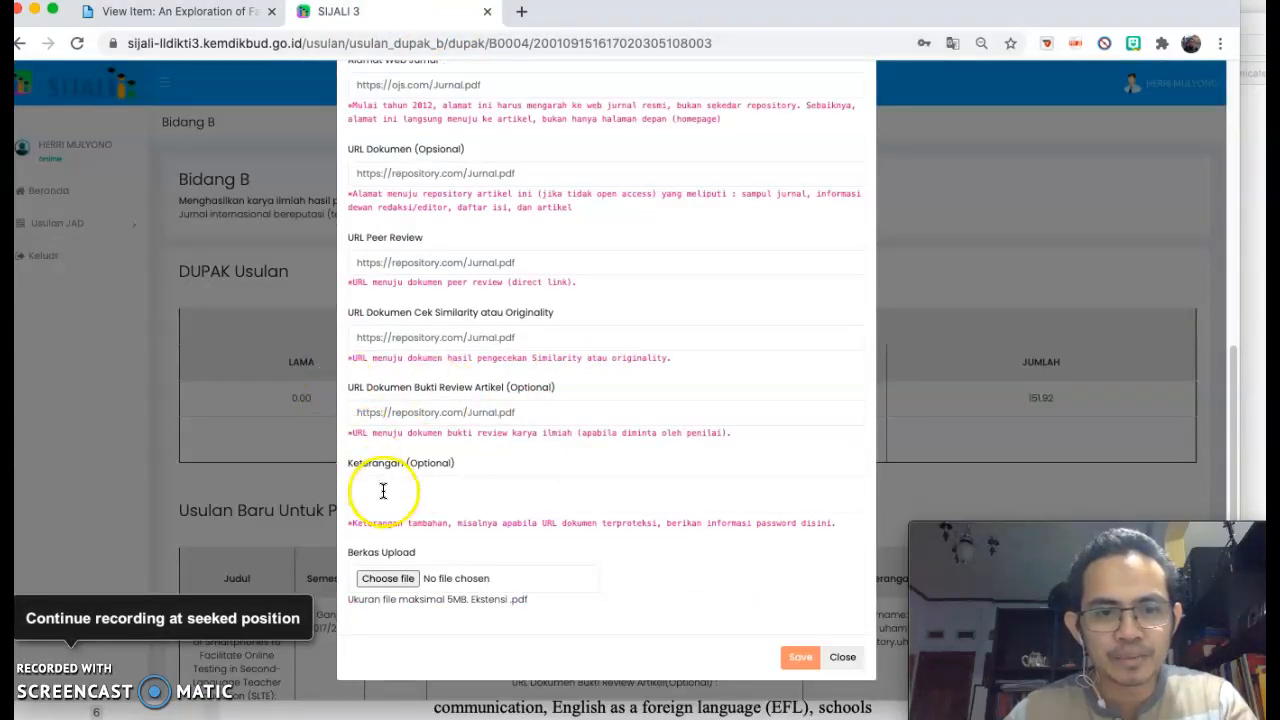
click(390, 168)
key(ctrl+v)
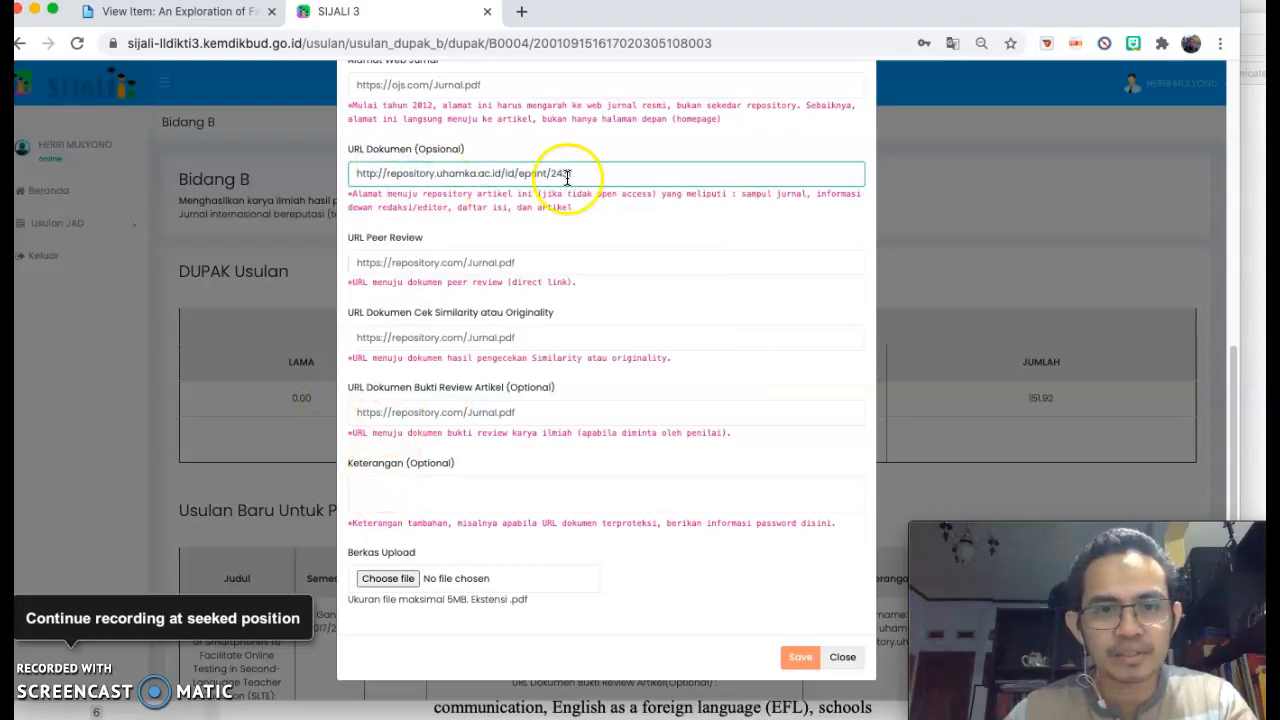
click(371, 263)
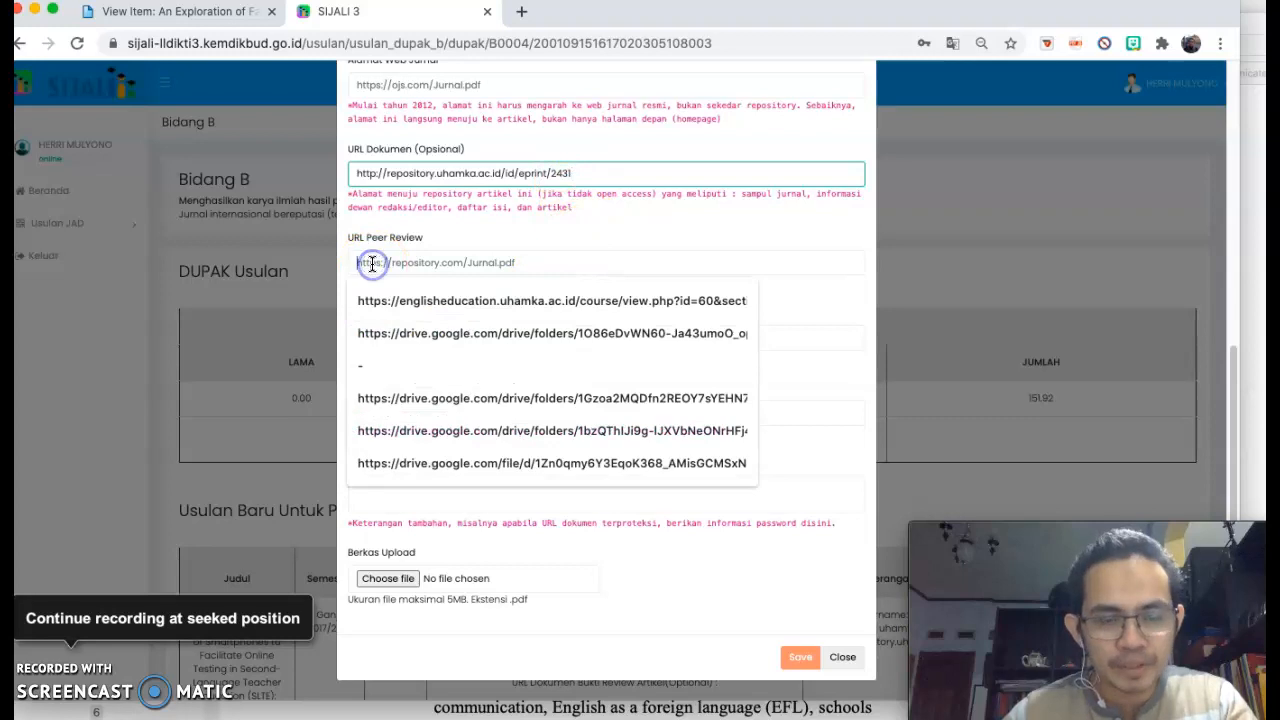
key(ctrl+v)
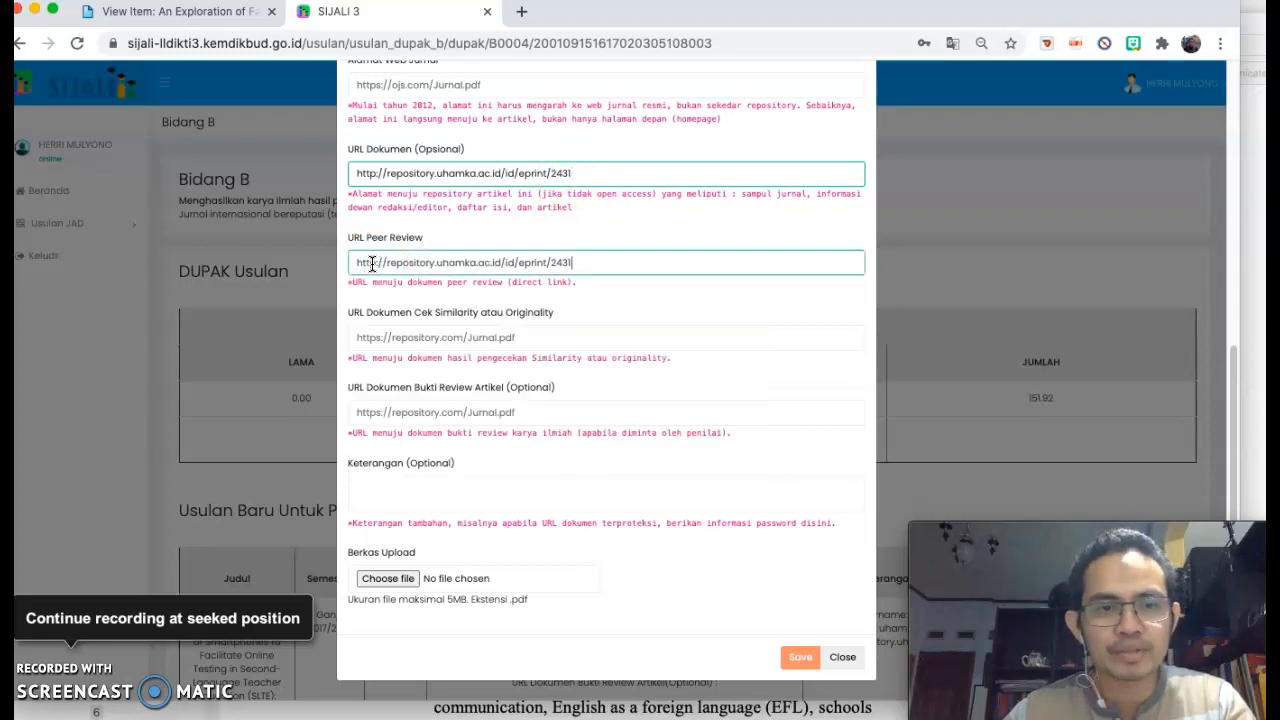
click(398, 337)
key(ctrl+v)
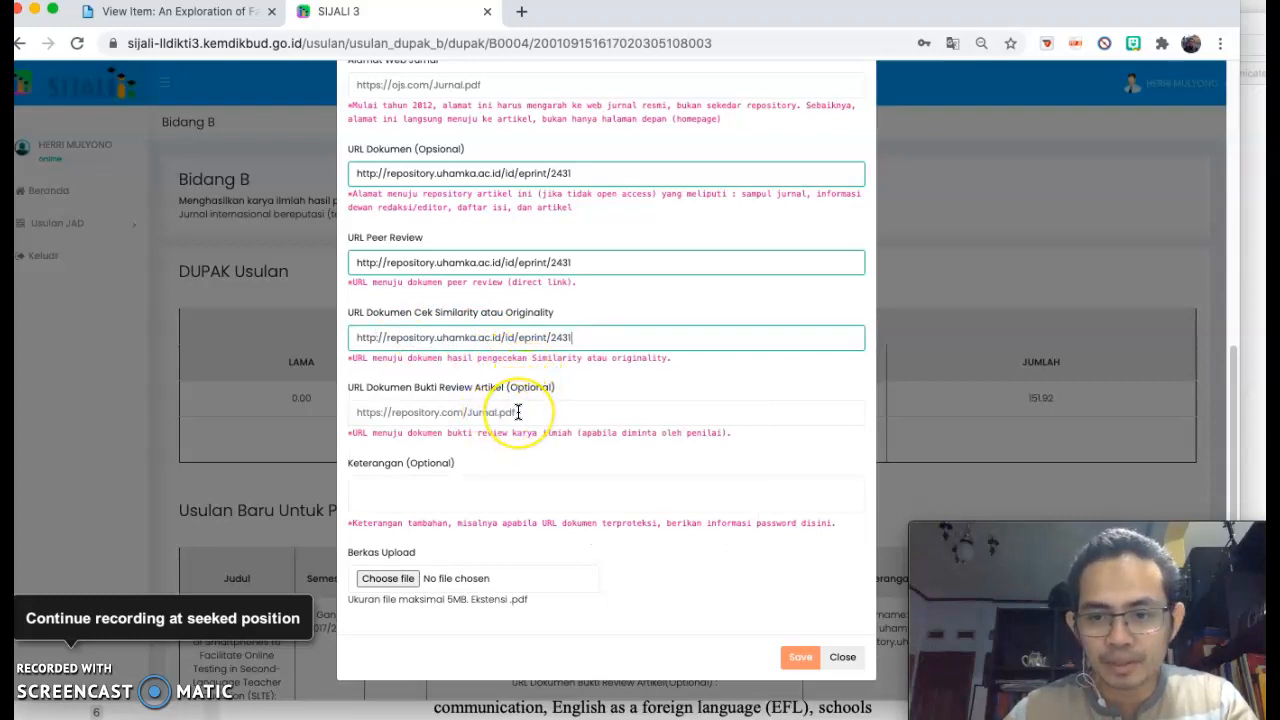
click(420, 494)
key(ctrl+v)
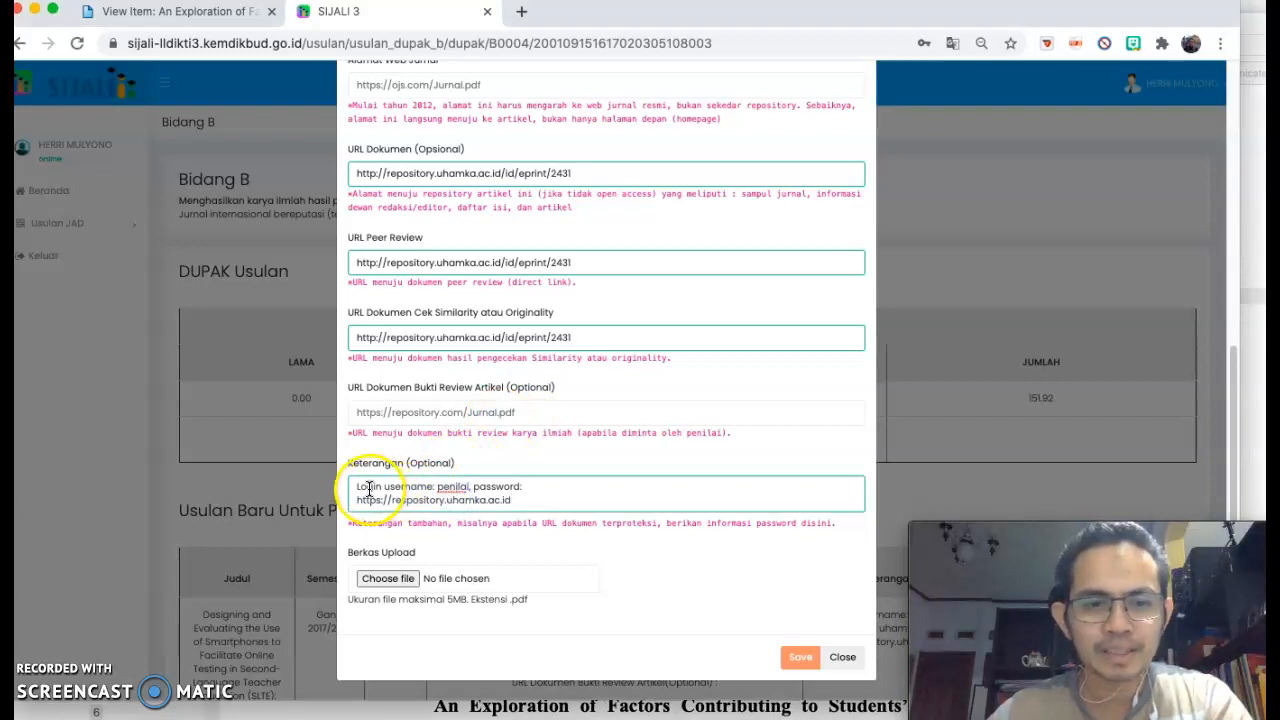
click(357, 487)
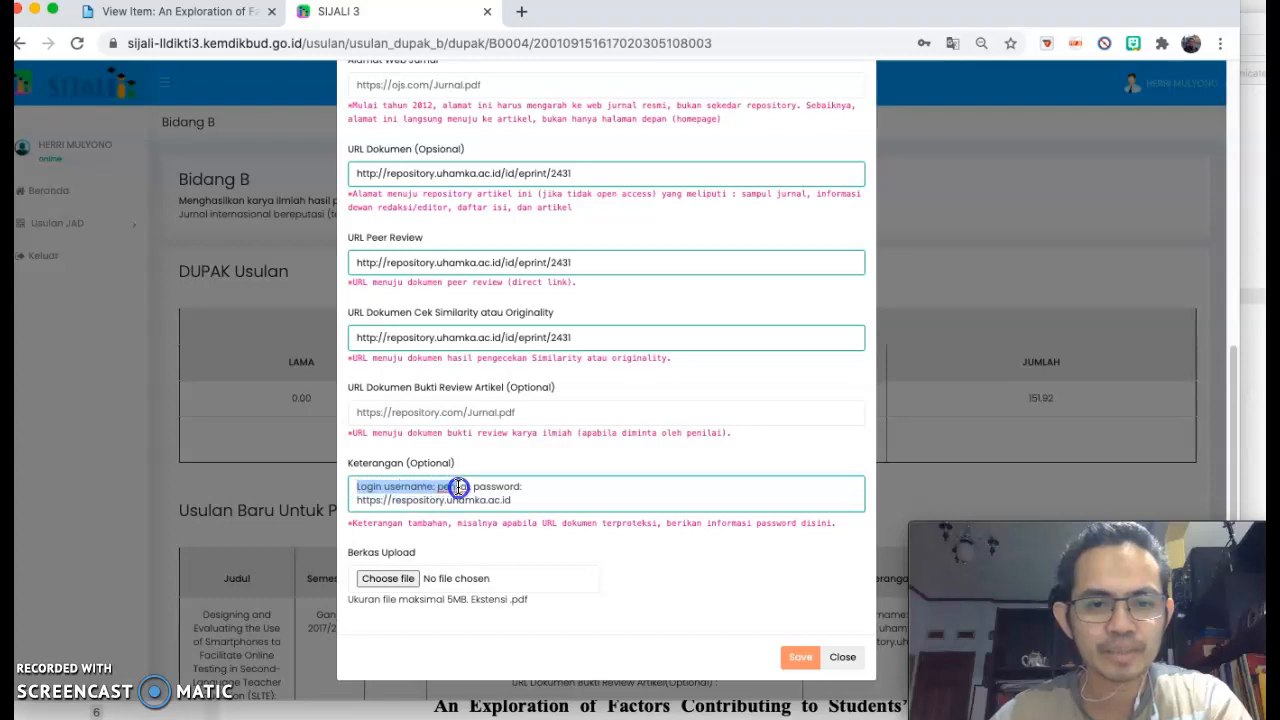
click(494, 486)
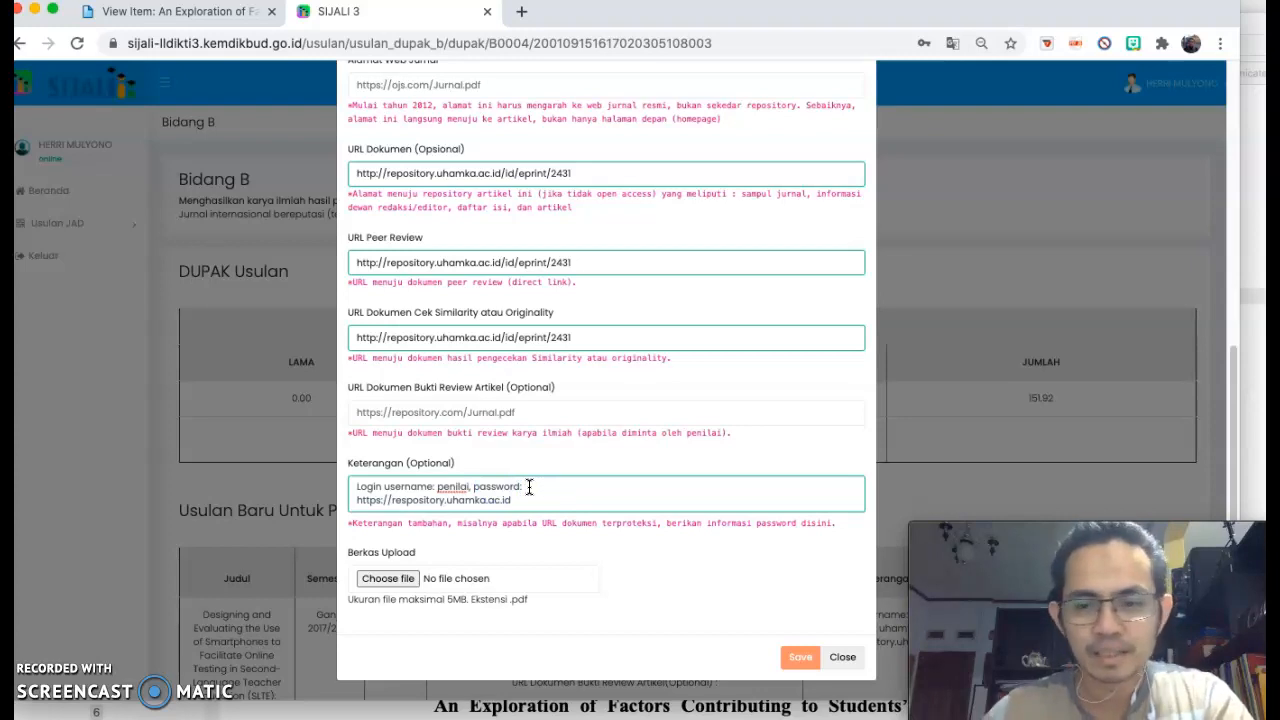
click(407, 500)
key(BackSpace)
click(523, 489)
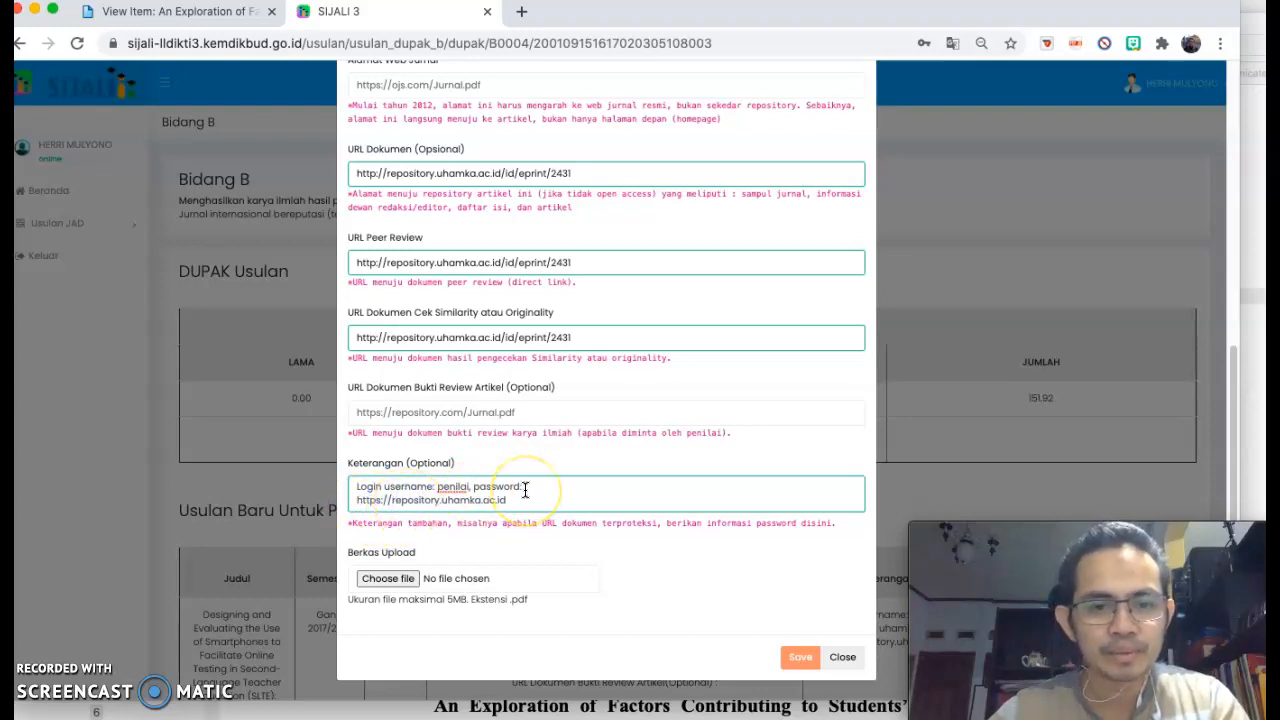
click(391, 505)
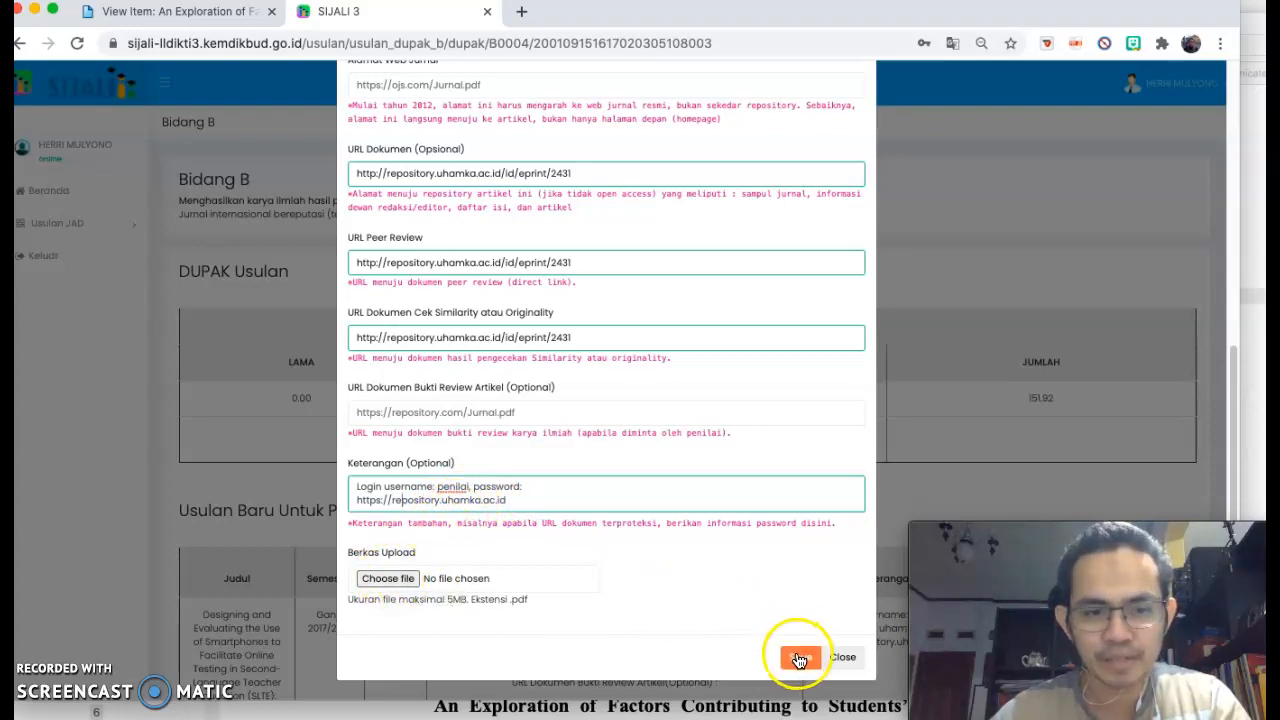
click(845, 658)
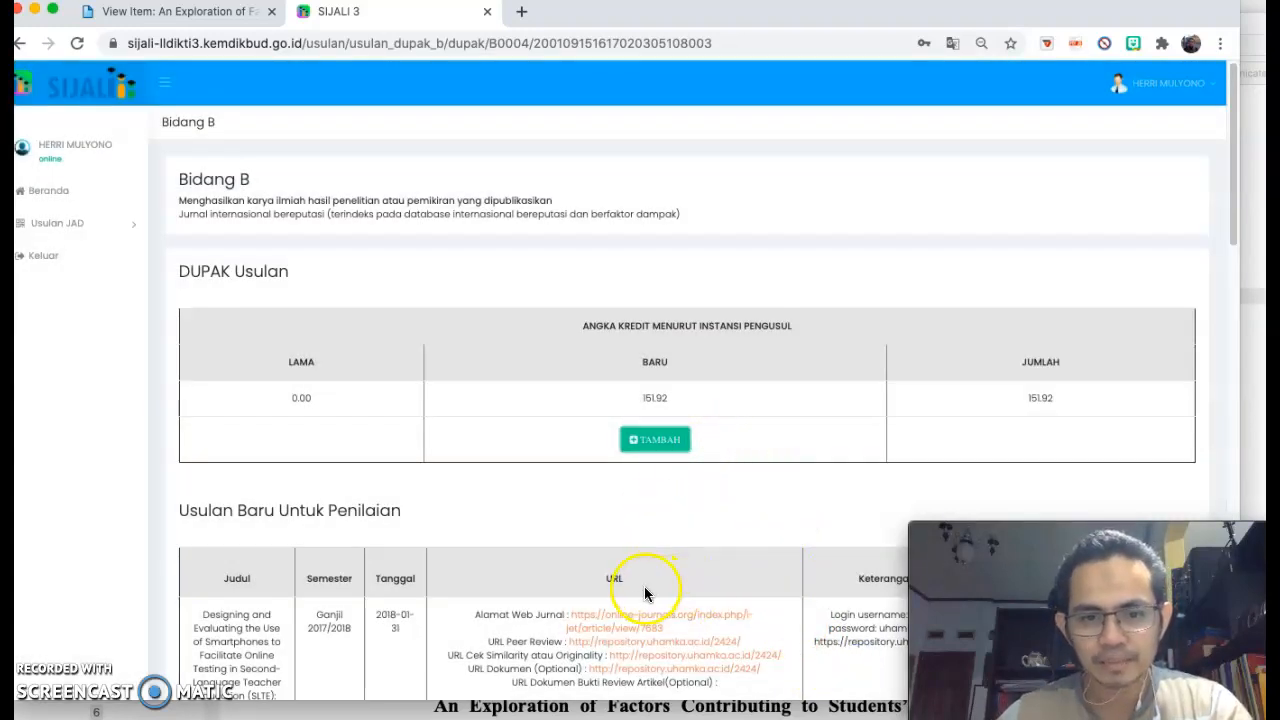
Open the existing proposal's peer review URL, view its Hasil turnitin PDF, and examine that file's access restriction on the repository page
click(611, 644)
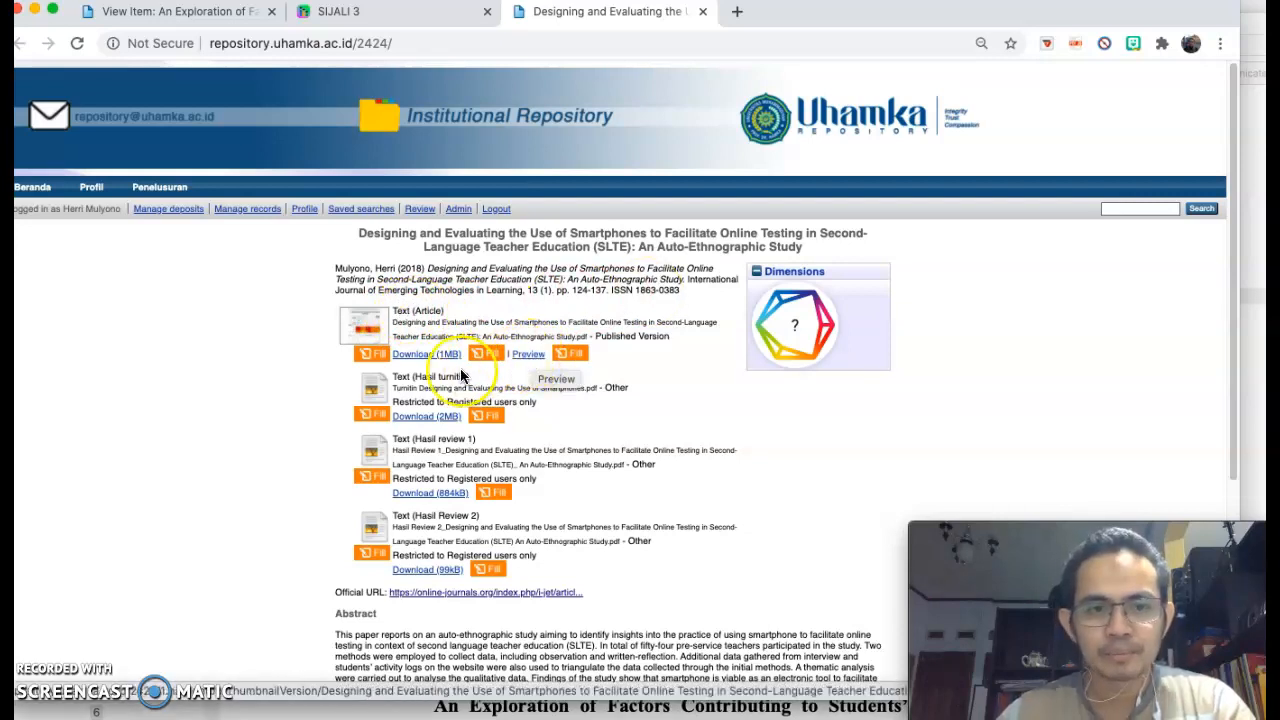
click(429, 421)
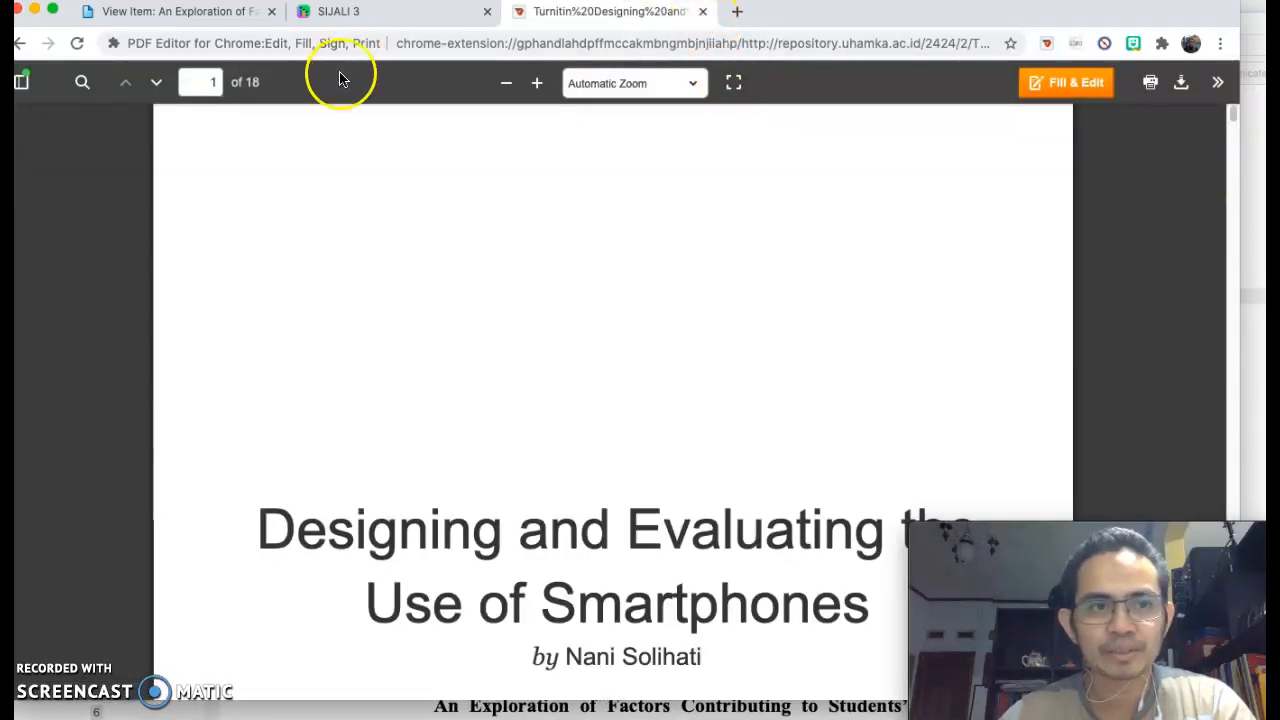
click(22, 46)
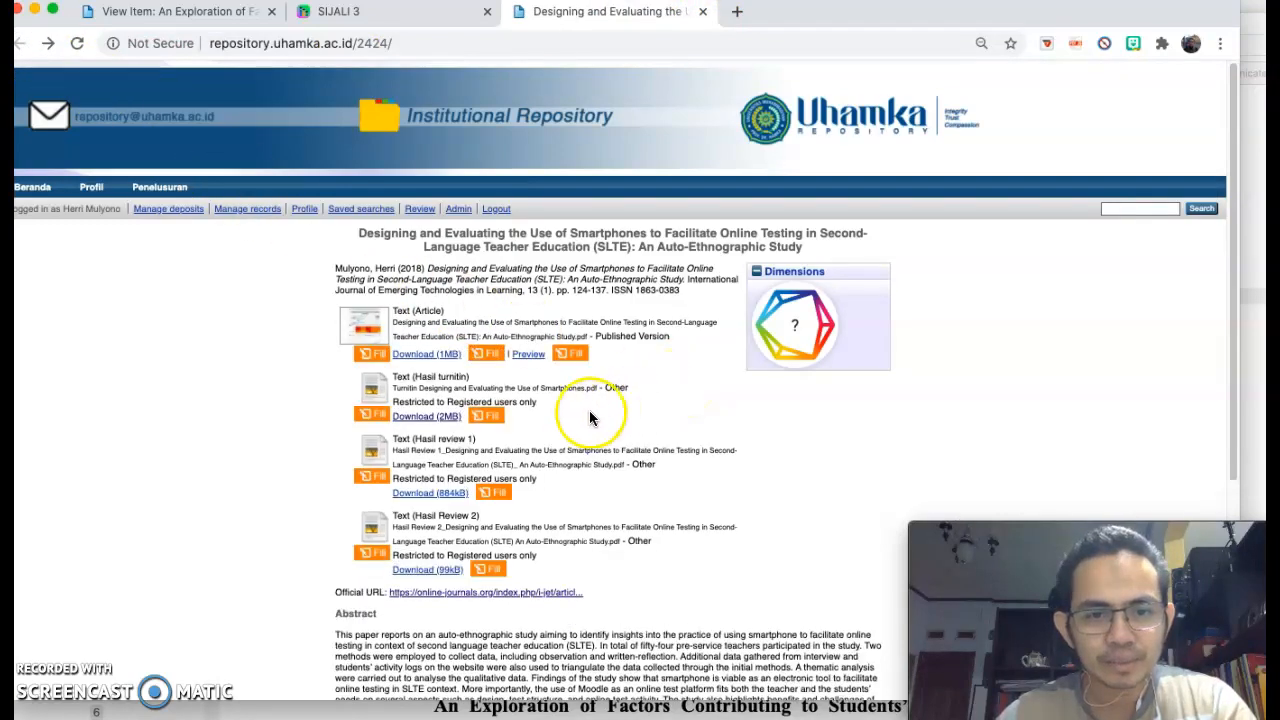
click(398, 402)
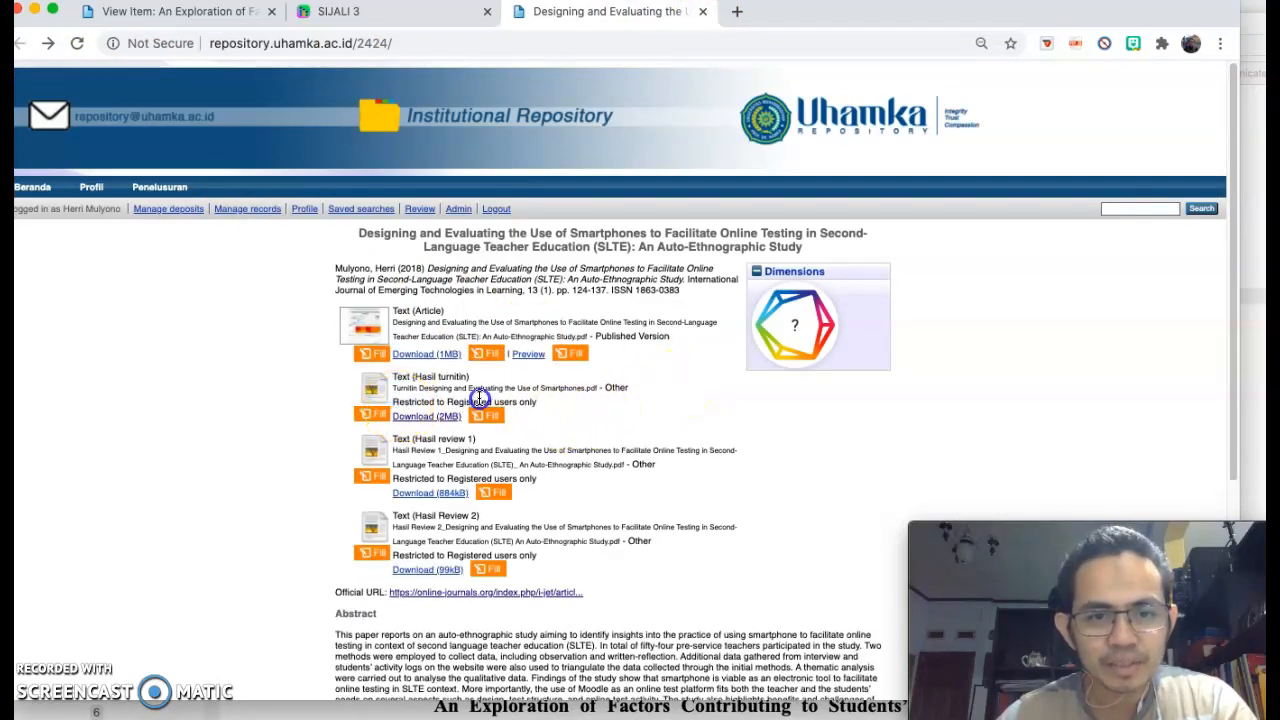
drag(521, 401, 396, 403)
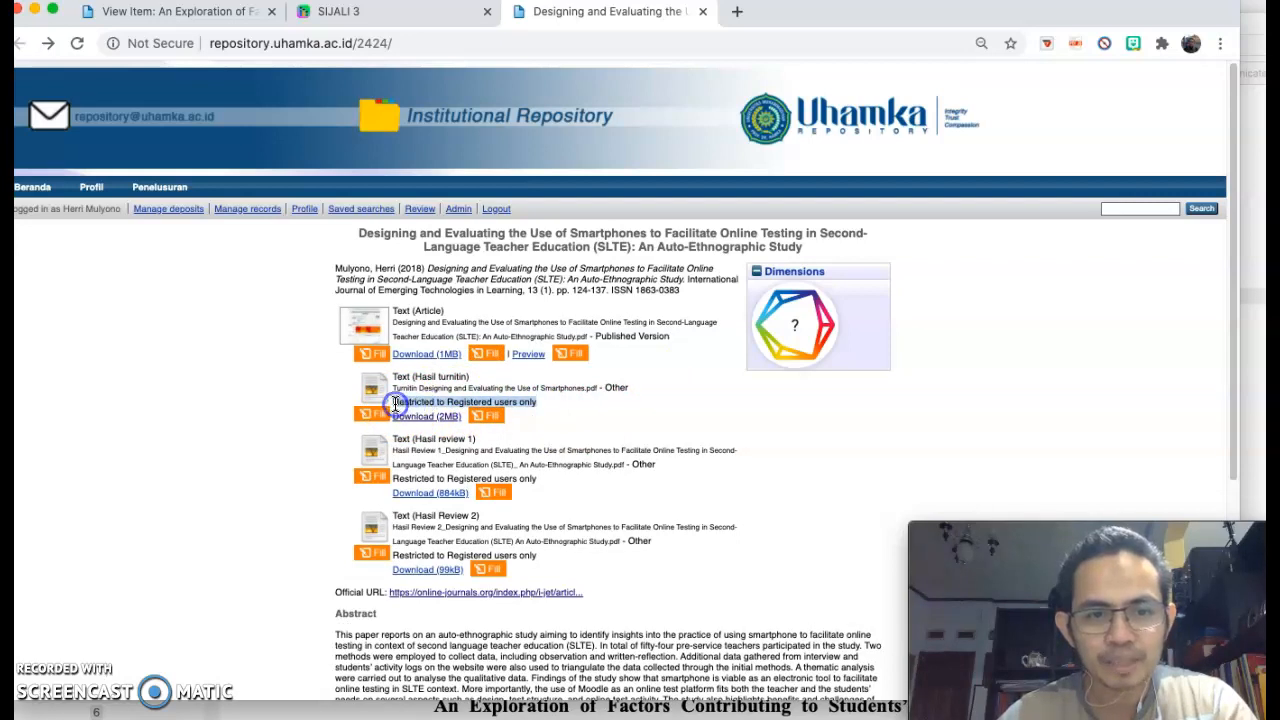